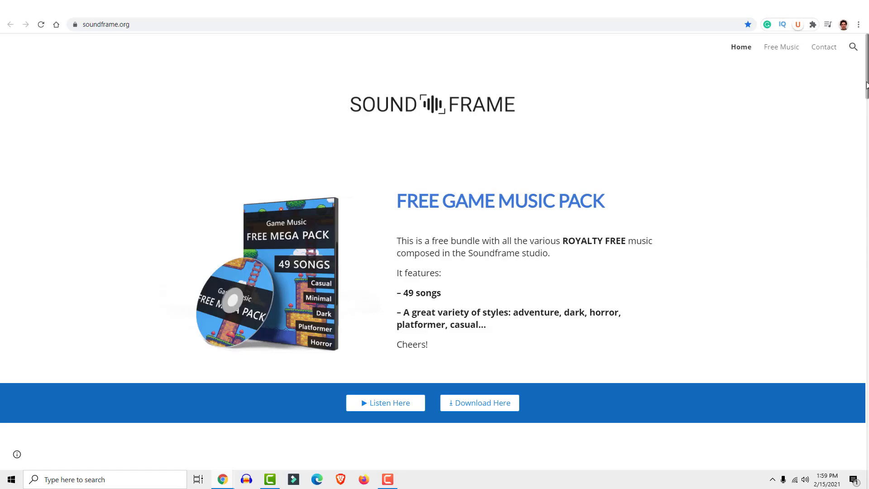
- Look through the soundframe.org home page and its GTmetrix performance report
scroll(864, 209, "down", 10)
left_click_drag(864, 209, 864, 68)
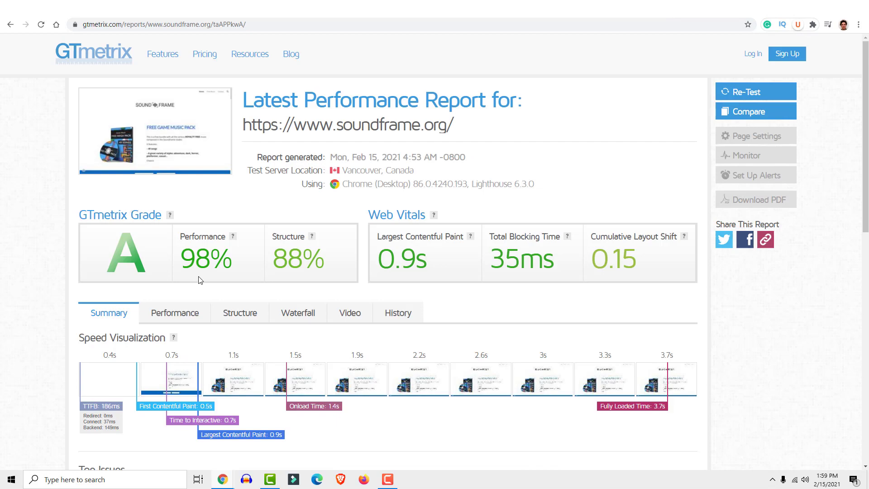
scroll(265, 270, "down", 10)
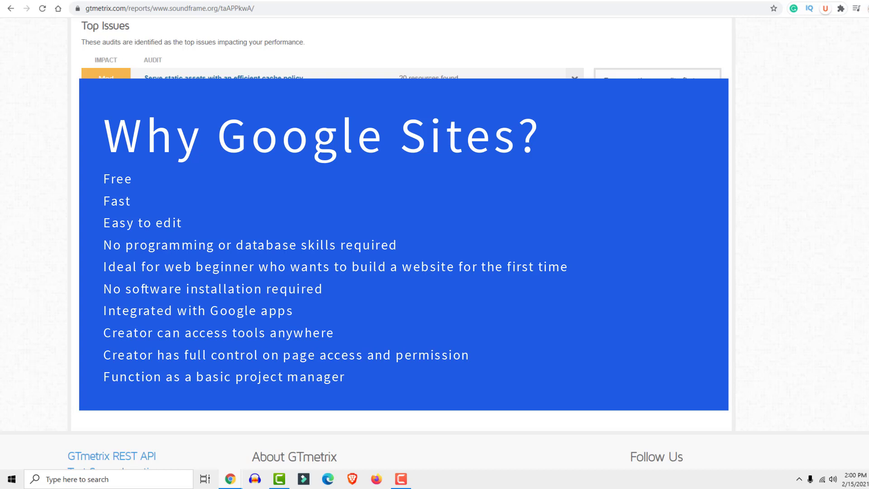
scroll(401, 243, "down", 2)
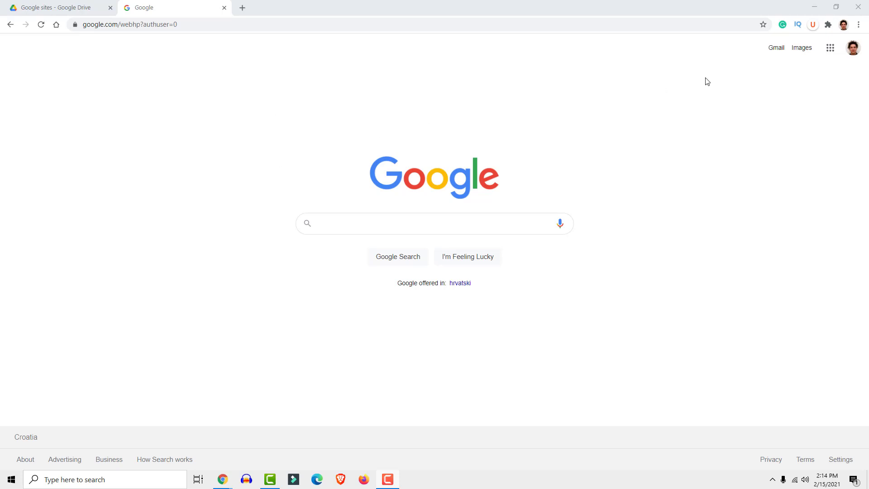
- Switch to the Google sites folder in Google Drive
left_click(833, 50)
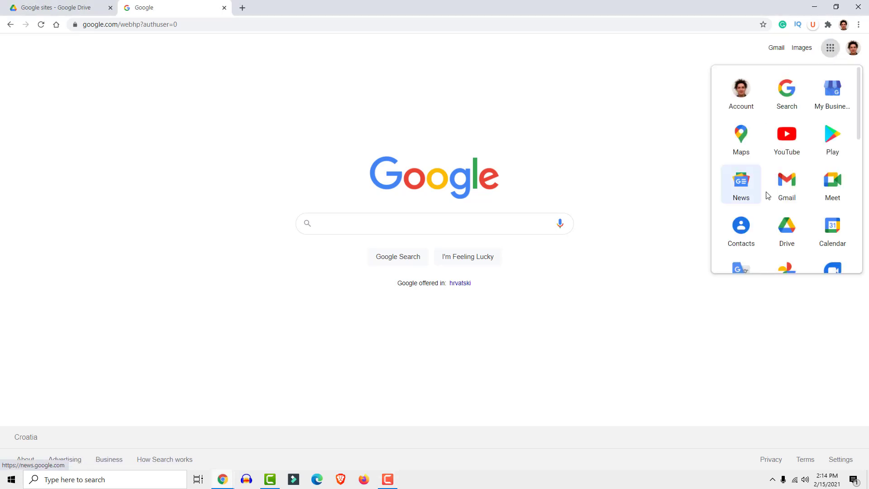
left_click(38, 3)
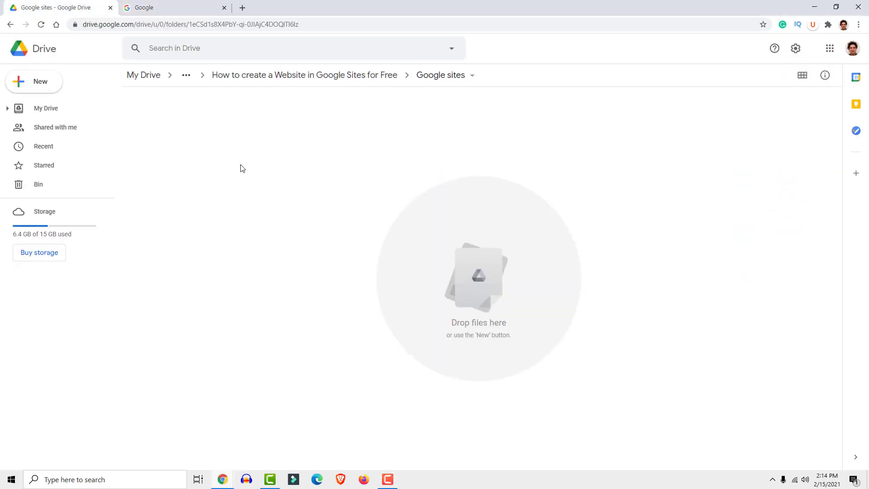
right_click(229, 143)
mouse_move(272, 284)
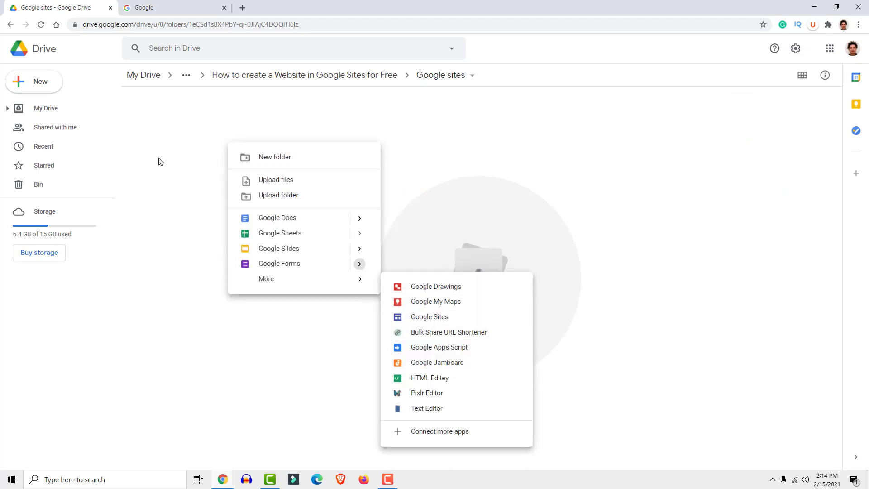
left_click(21, 86)
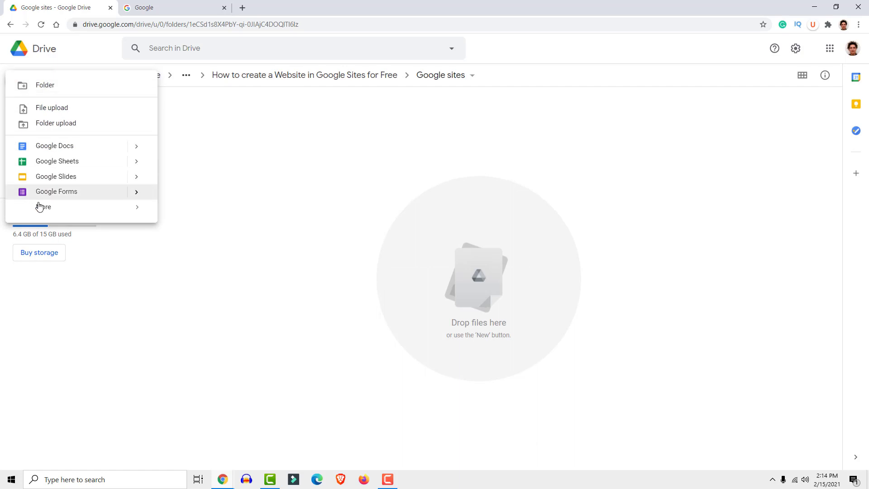
mouse_move(40, 207)
left_click(353, 199)
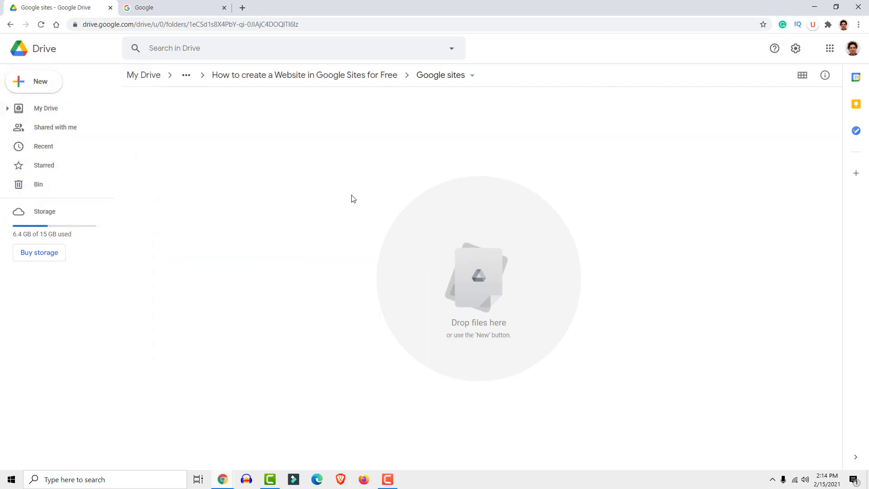
- Create a new Google Sites website in the open Drive folder and deselect the page title
right_click(191, 148)
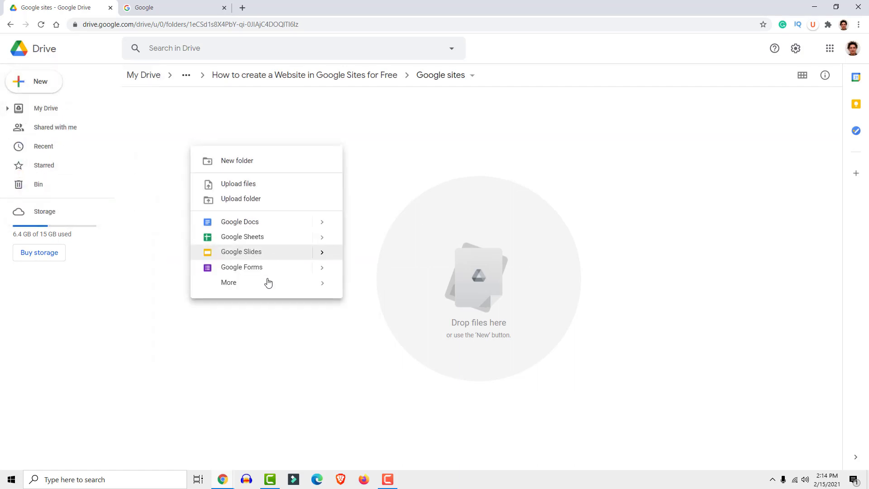
mouse_move(303, 289)
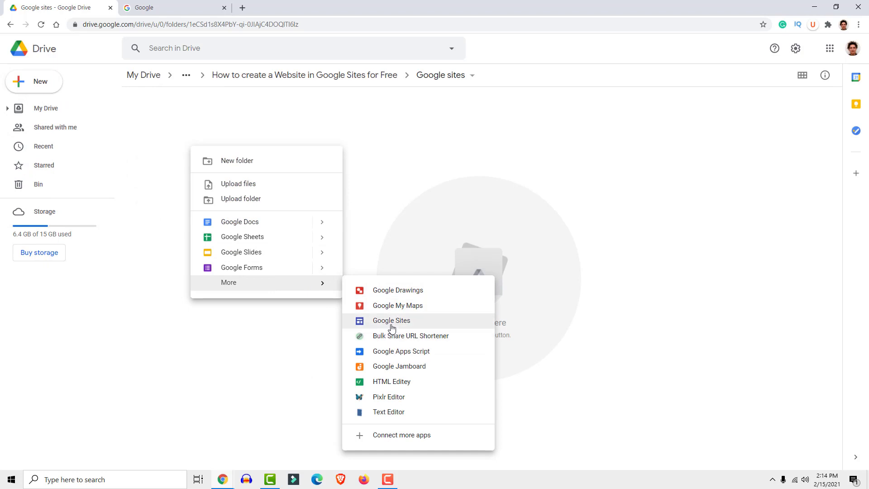
left_click(390, 322)
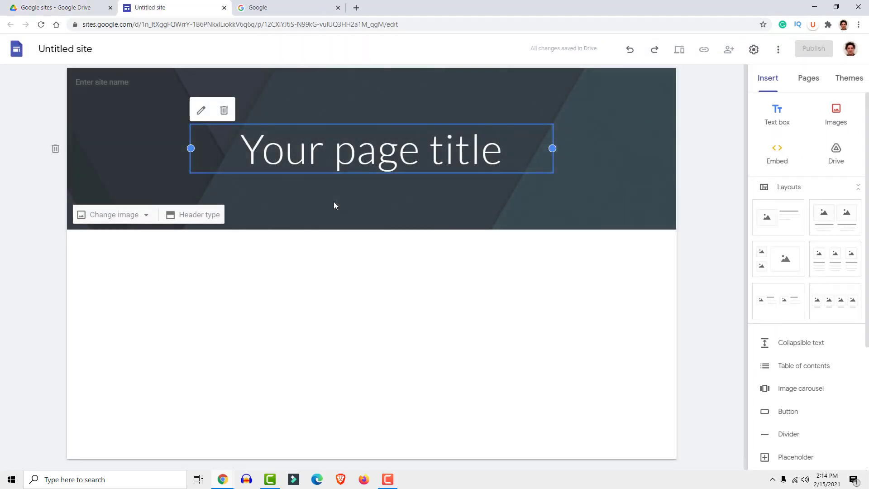
left_click(393, 303)
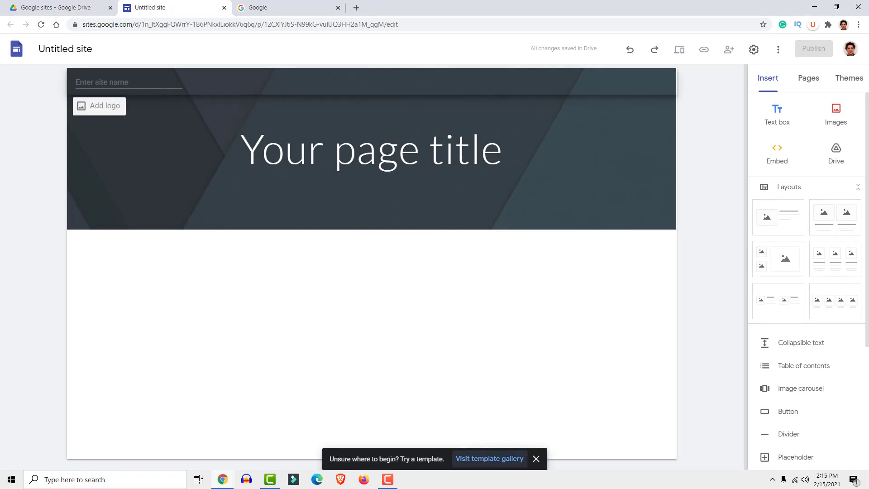
- Rename the untitled site document as "Website project1"
left_click(112, 48)
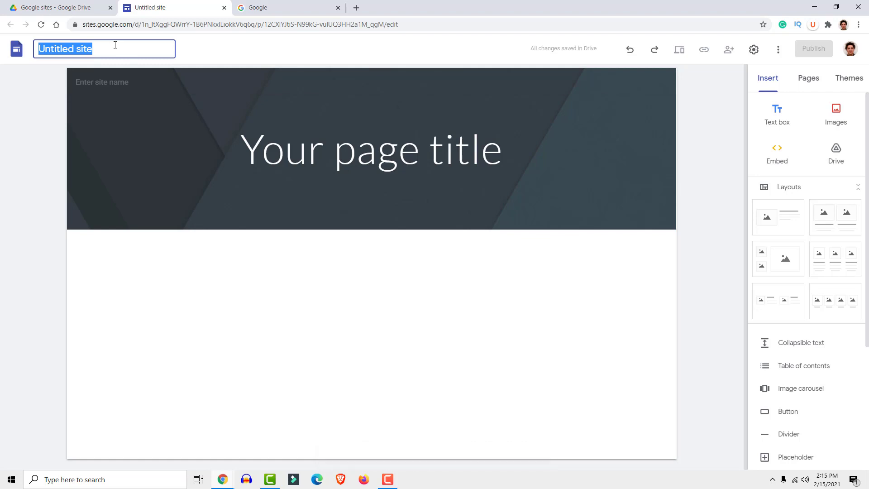
type("Website project1")
left_click(198, 301)
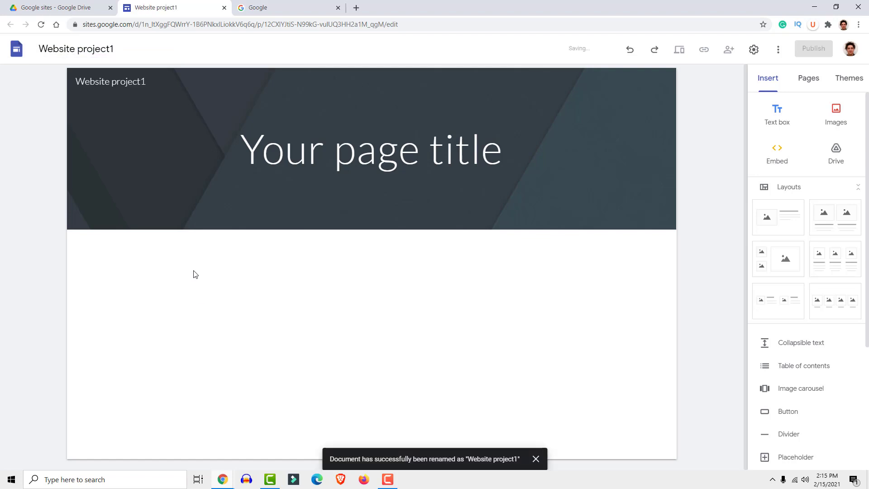
- Check the Website project1 file in the Google Drive folder and return to the site editor
left_click(59, 8)
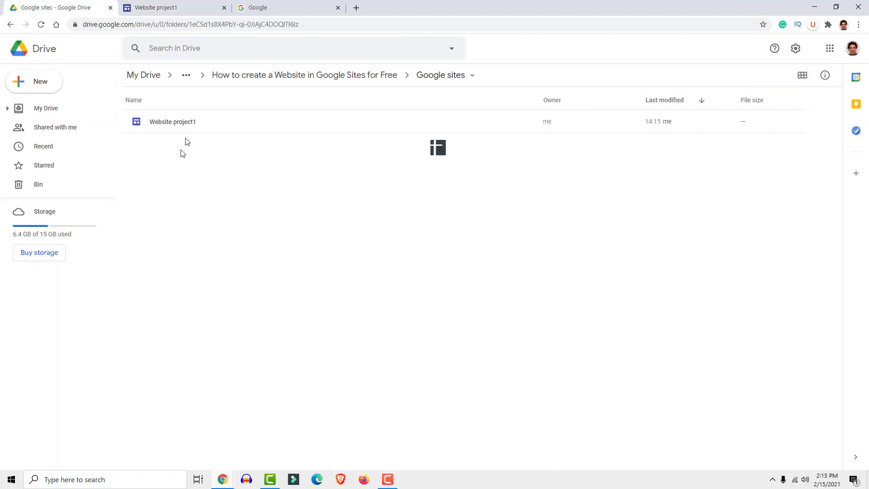
left_click(179, 128)
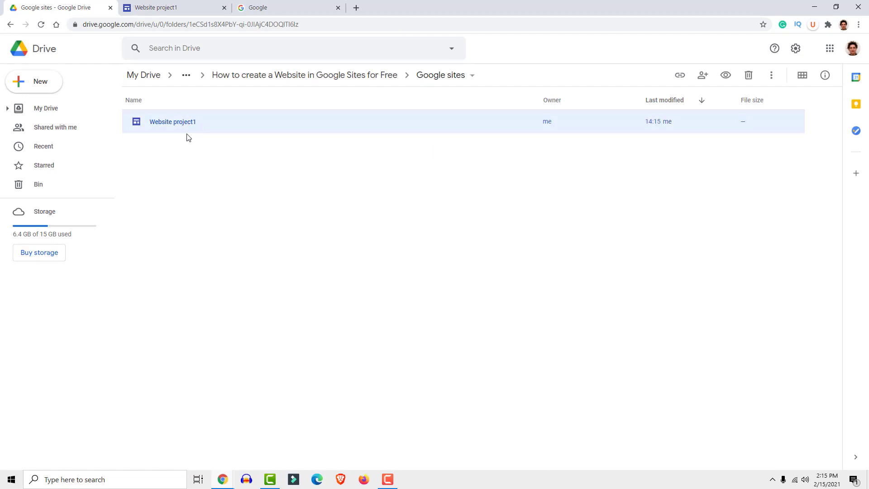
left_click(171, 7)
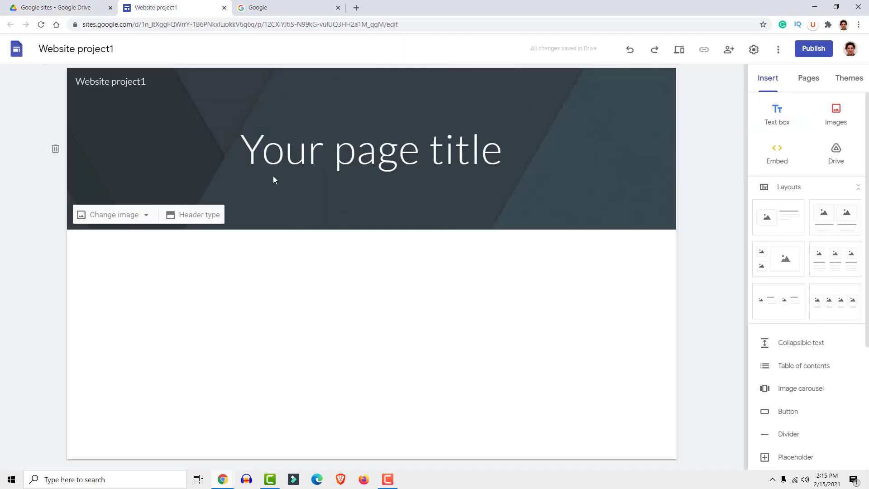
- Change the site name in the page header to "Nature Website"
left_click(429, 150)
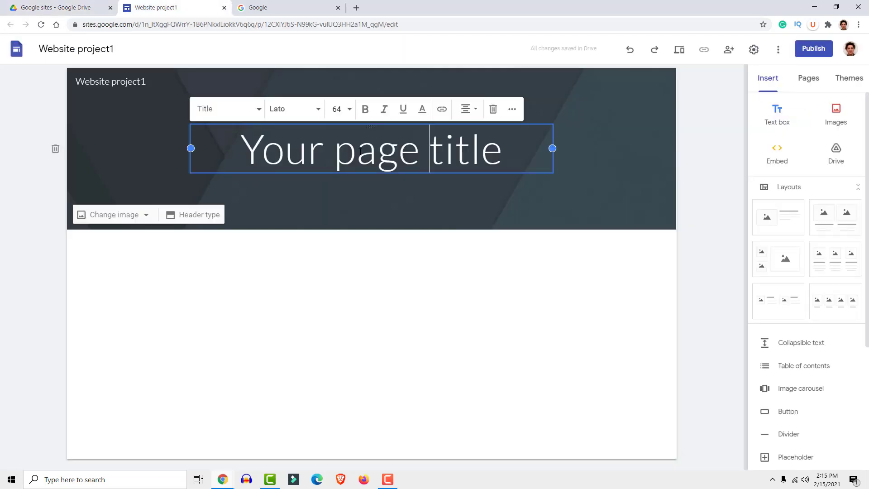
left_click(128, 82)
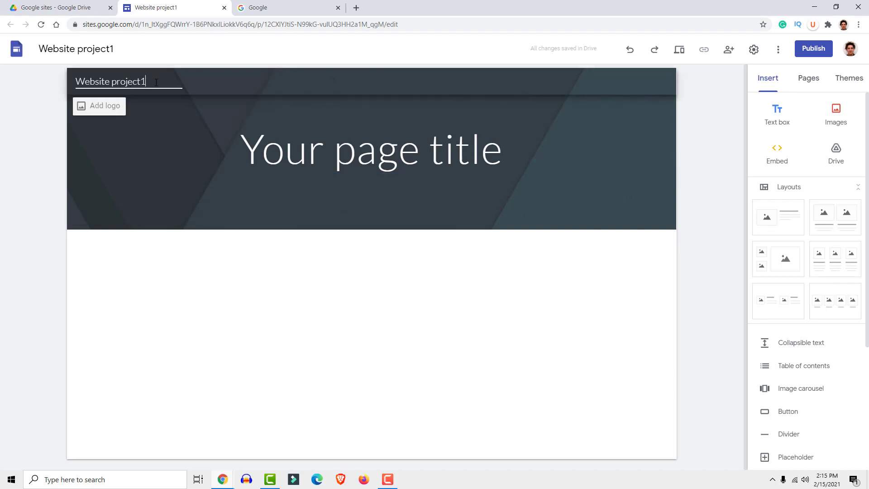
left_click_drag(158, 82, 53, 84)
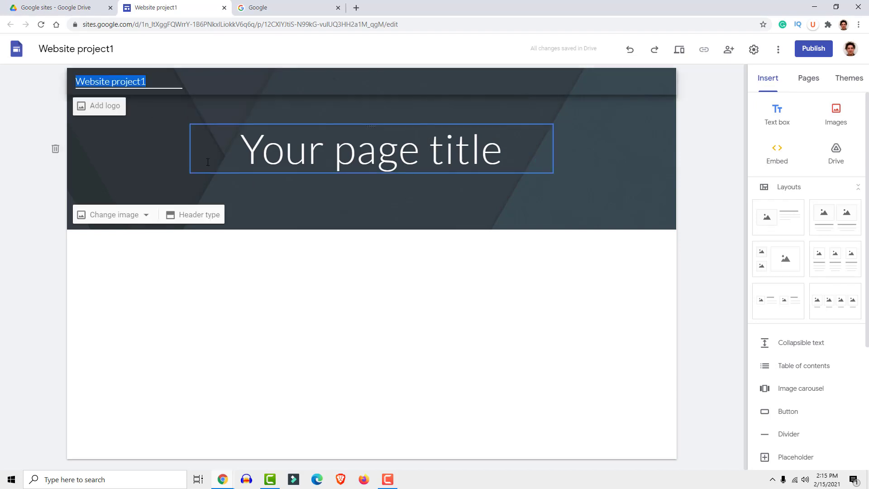
type("Nature Website")
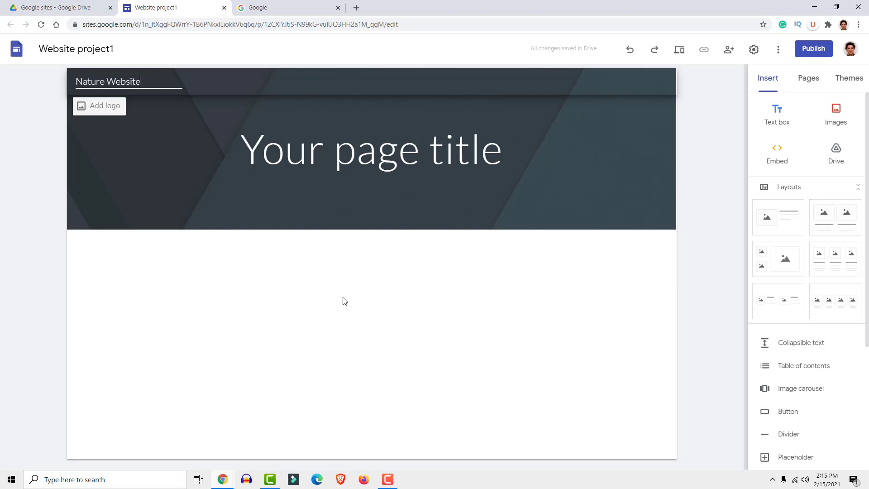
left_click(253, 317)
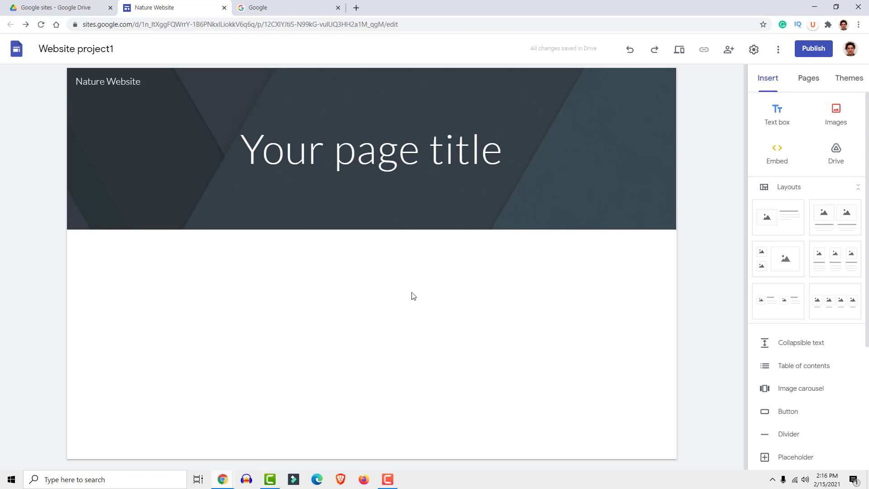
- Replace the placeholder page title in the header with "Forest"
left_click(379, 149)
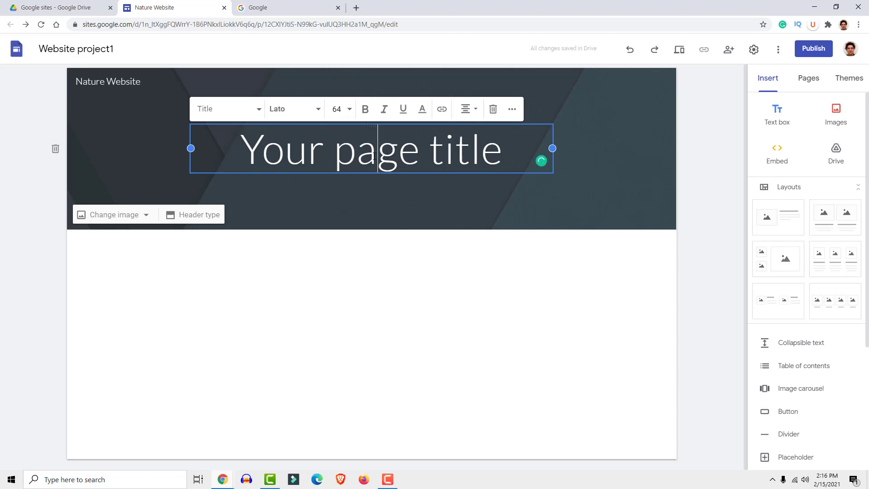
left_click_drag(497, 155, 242, 150)
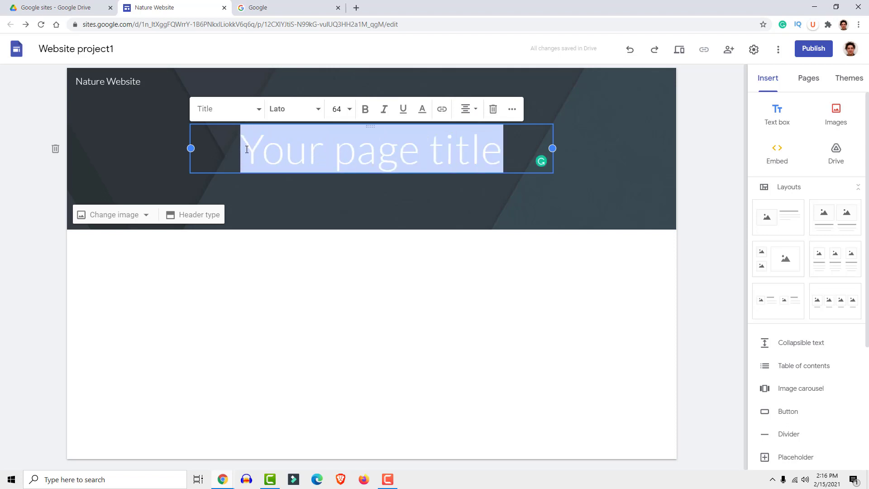
left_click(364, 158)
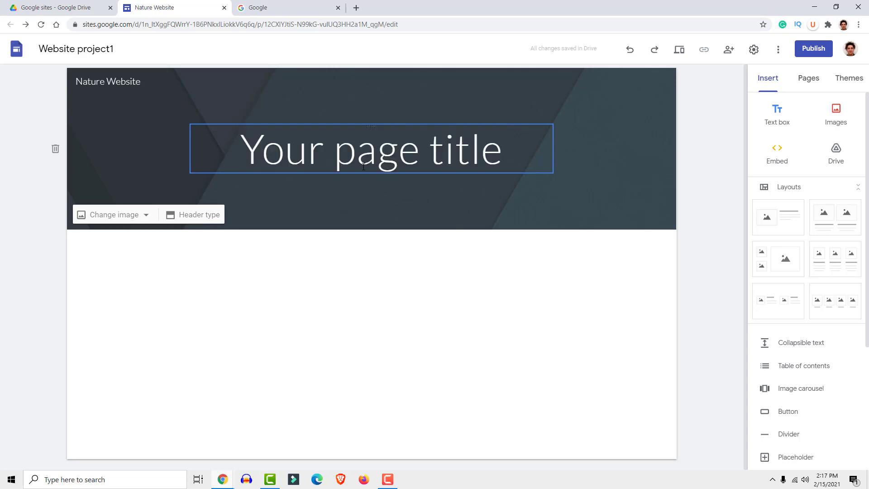
left_click_drag(504, 152, 263, 150)
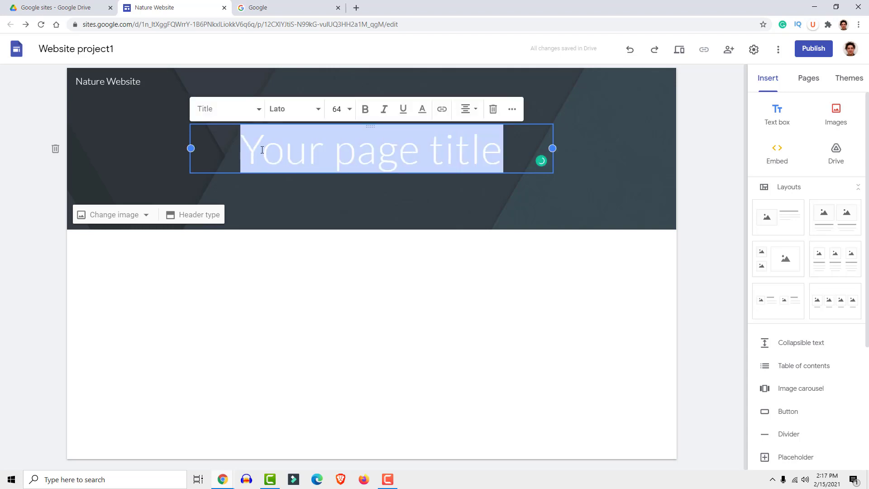
type("Forest")
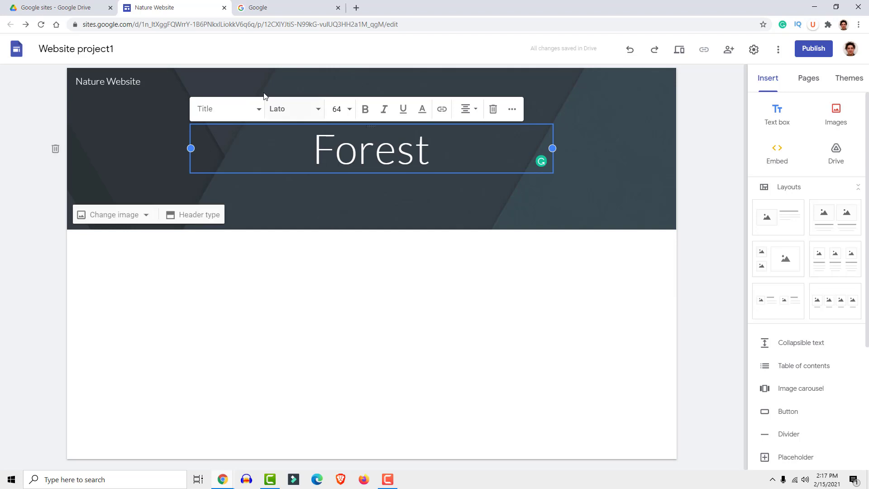
- Examine the text style, font and font size choices available for the page title
left_click(256, 111)
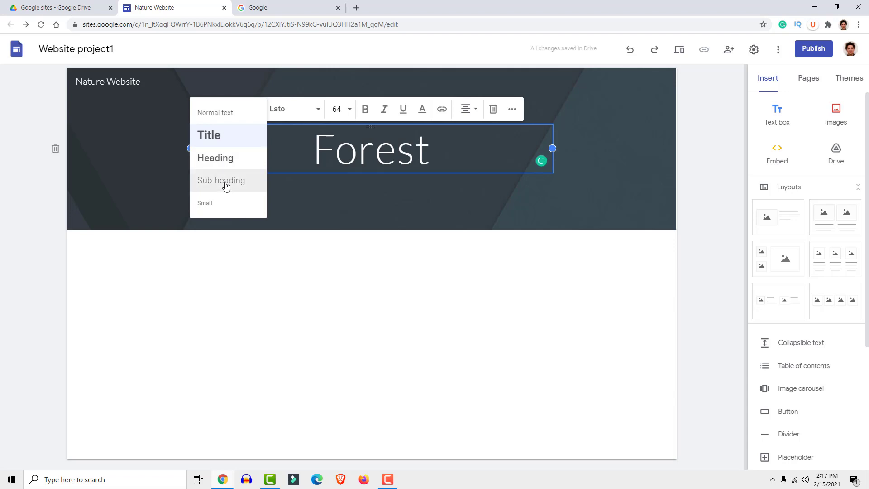
left_click(296, 110)
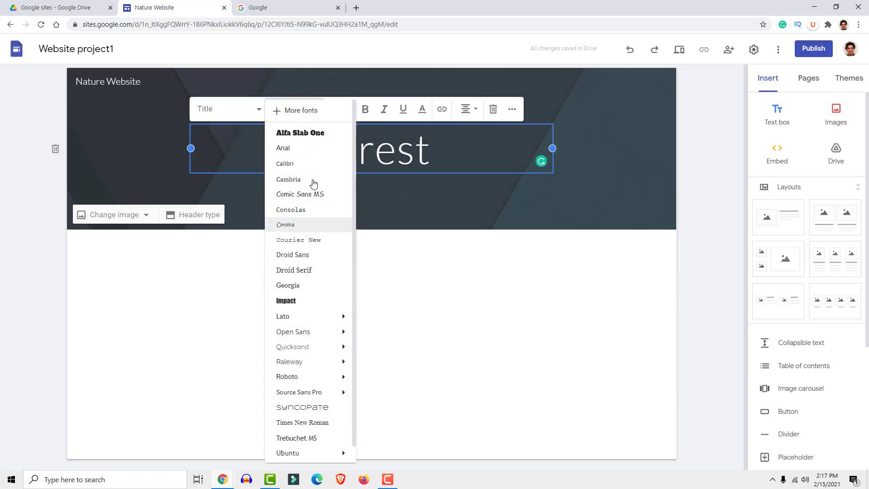
left_click(233, 113)
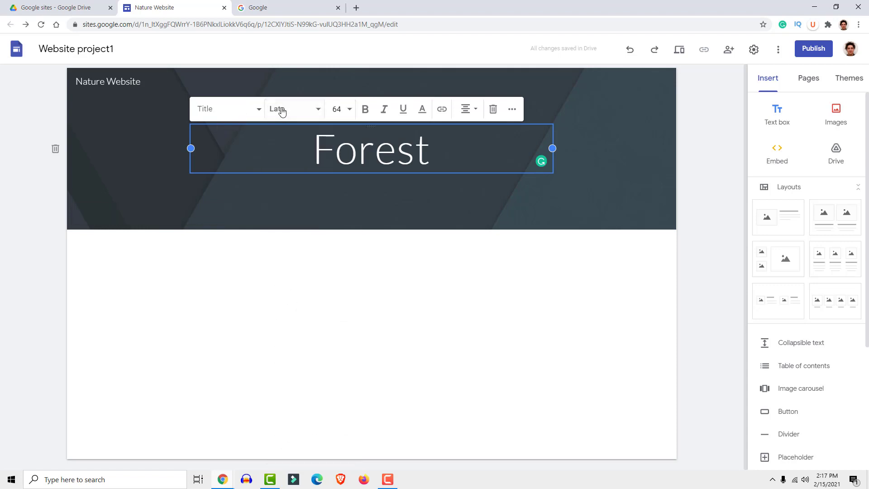
left_click(347, 113)
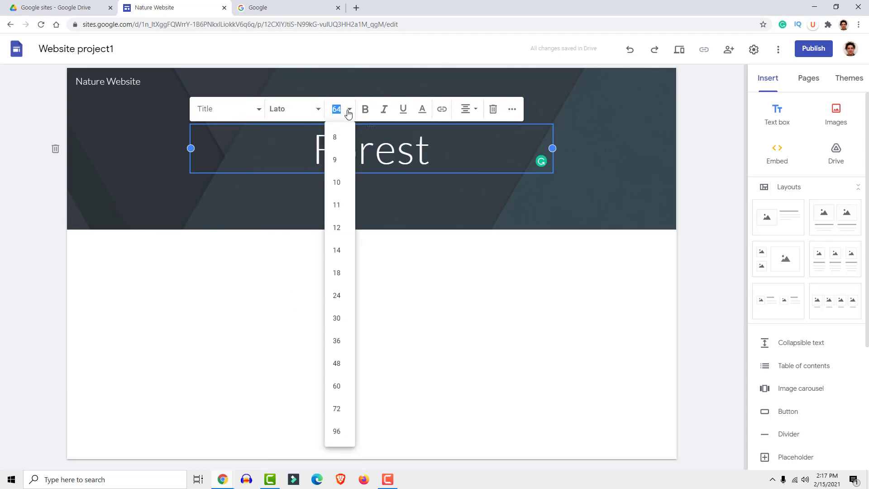
left_click(348, 112)
- Make the Forest page title bold, and try underlining it before removing the underline
left_click(365, 109)
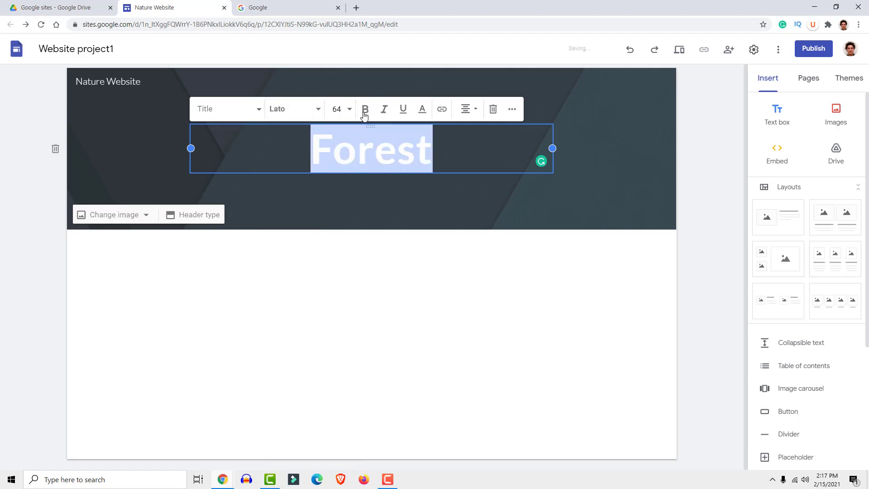
left_click(401, 110)
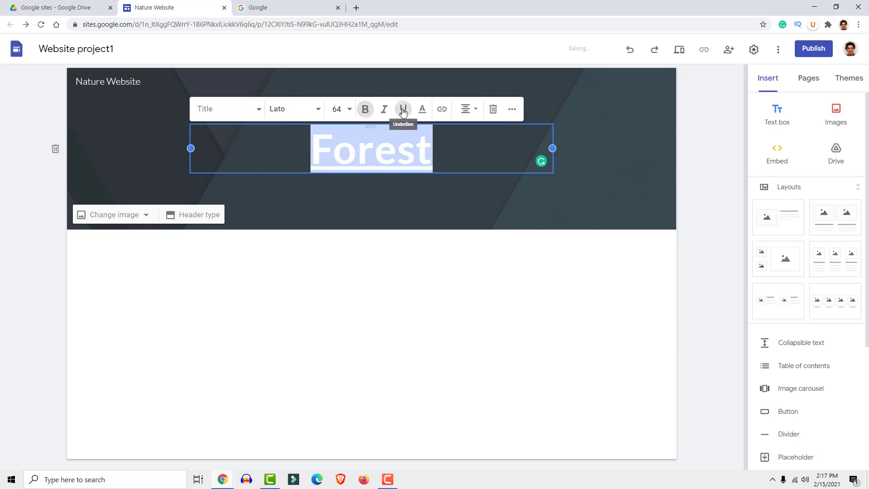
left_click(403, 109)
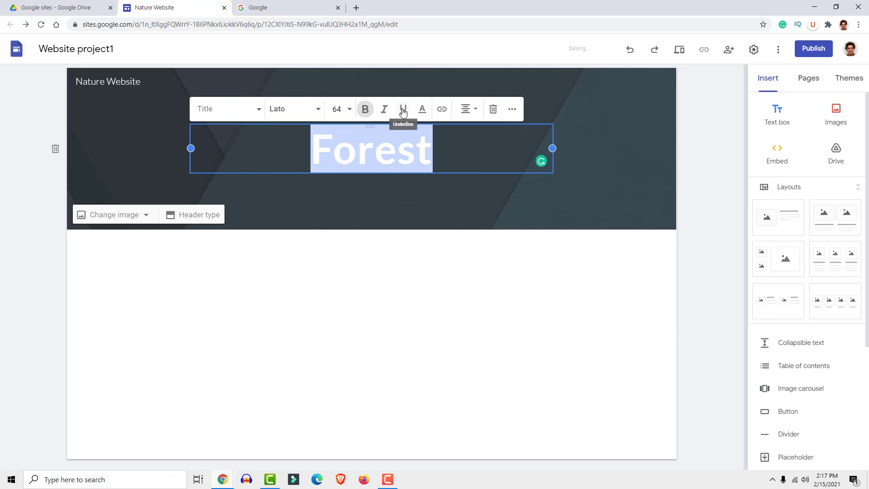
left_click(427, 154)
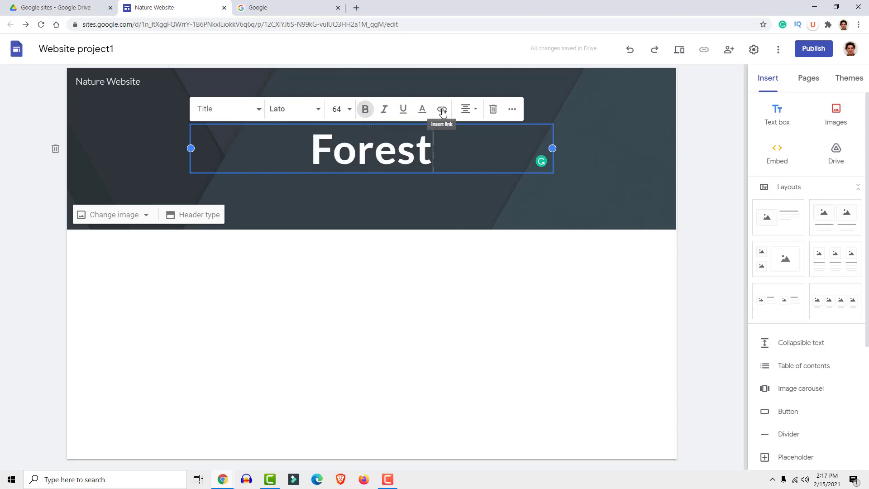
- Open the link settings for the Forest title, and try right alignment before centring the title again
left_click_drag(433, 154, 293, 160)
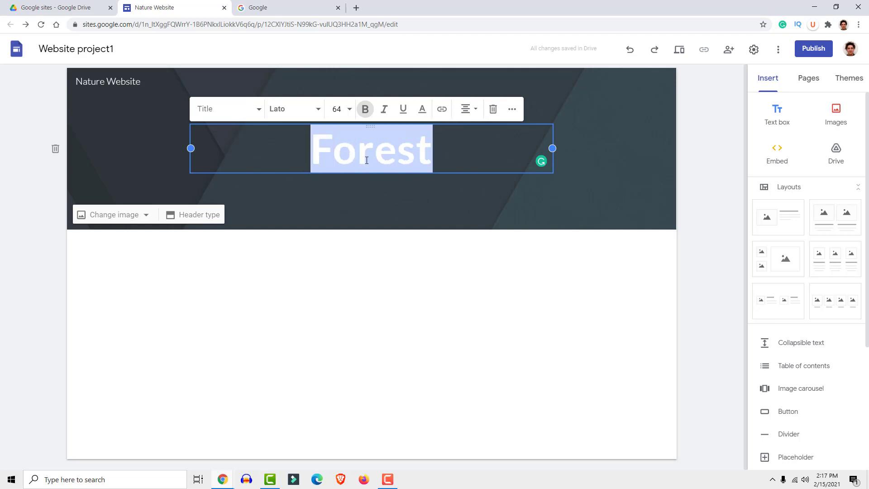
left_click(442, 110)
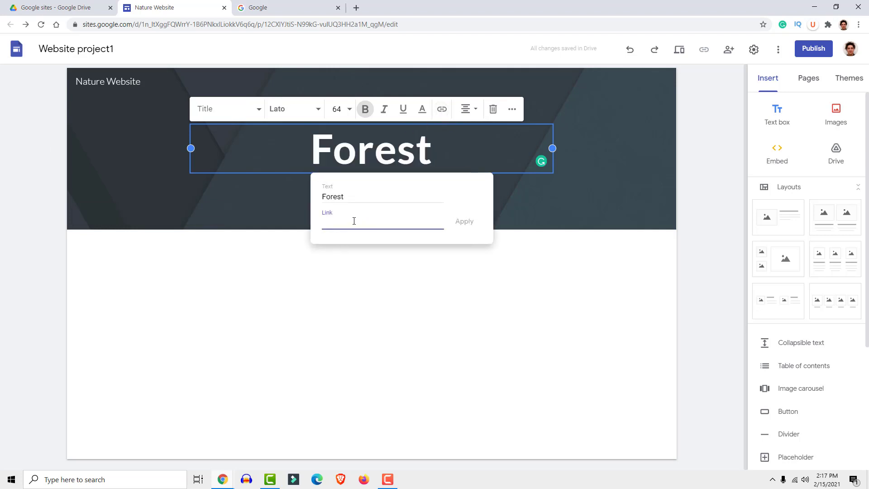
left_click(467, 109)
left_click(466, 159)
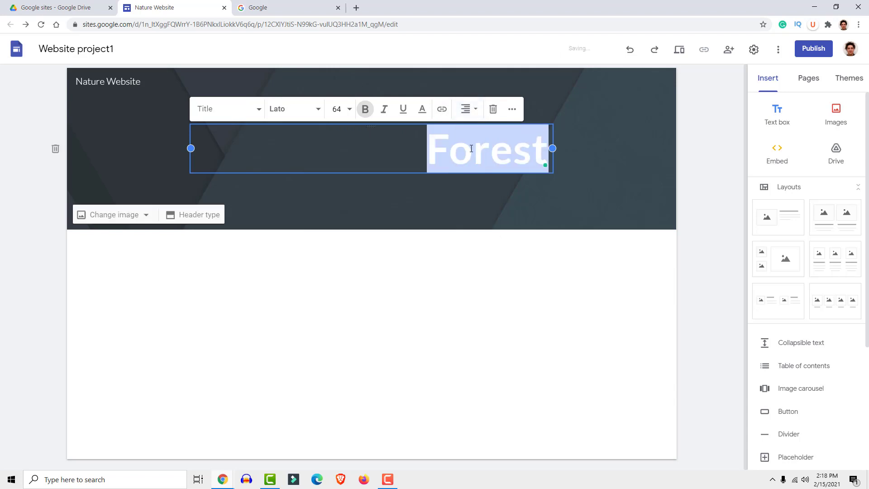
left_click(470, 112)
left_click(467, 134)
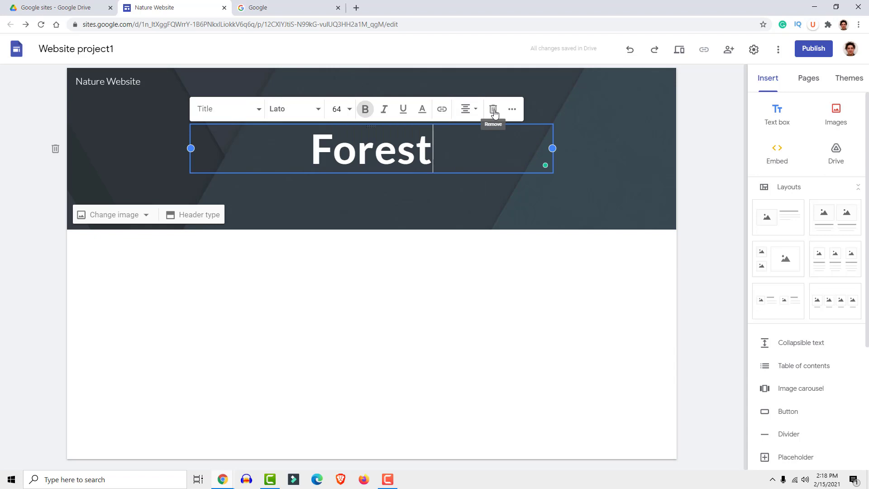
- Clear all formatting from the Forest title in the header
left_click(512, 110)
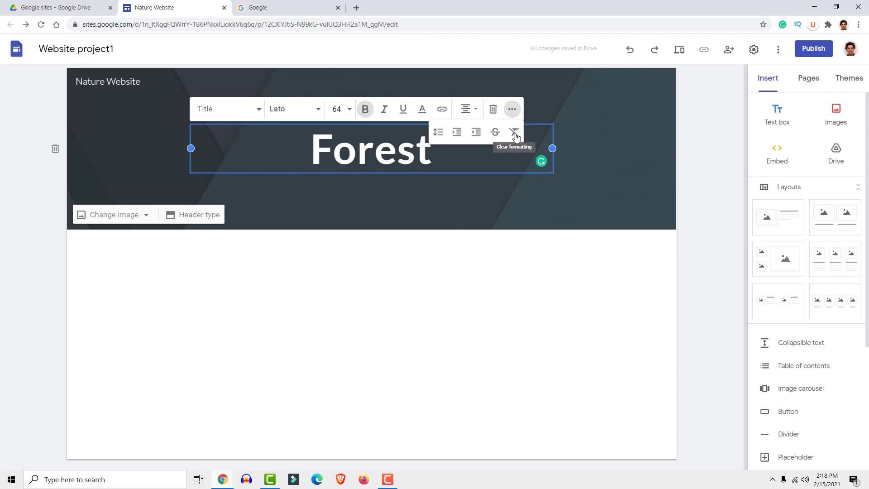
key("ctrl+a")
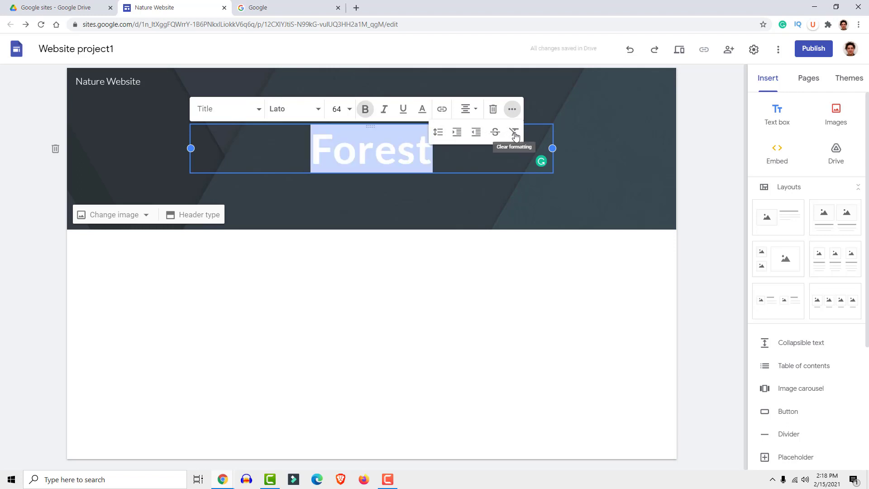
left_click(515, 133)
left_click(391, 151)
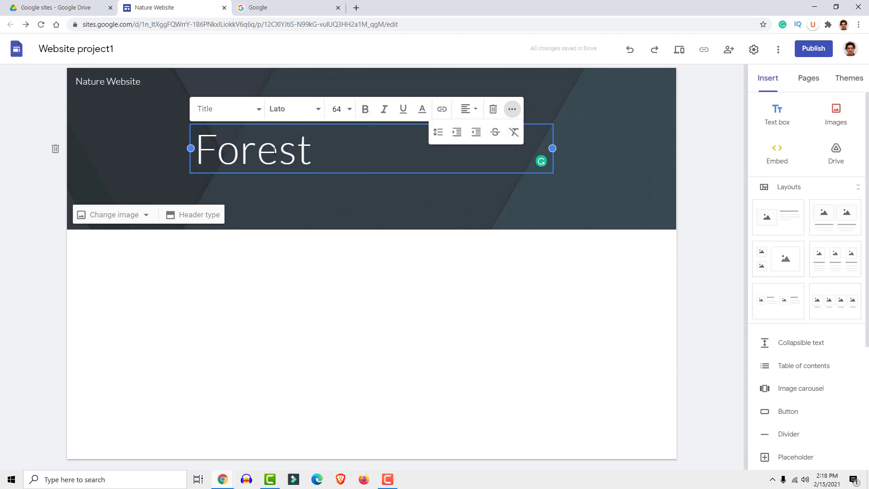
- Centre the Forest title in the header and make it bold
left_click(469, 109)
left_click(465, 137)
left_click_drag(432, 151, 311, 152)
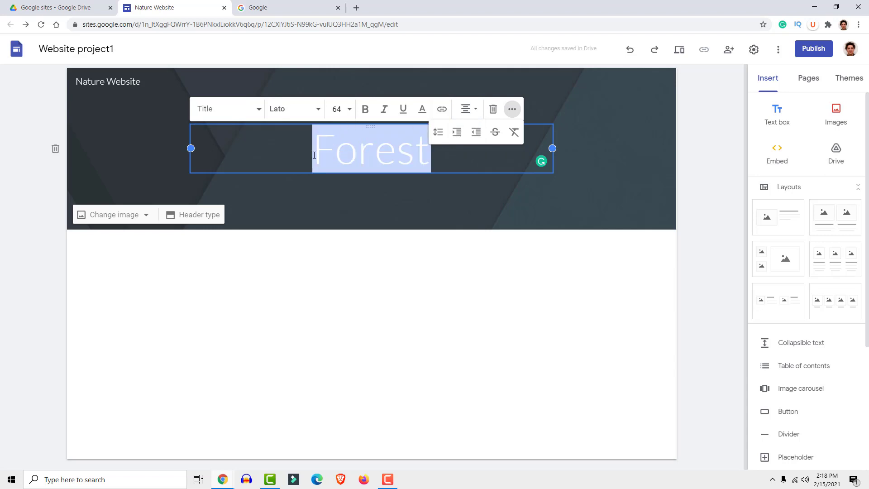
left_click(366, 109)
left_click(374, 192)
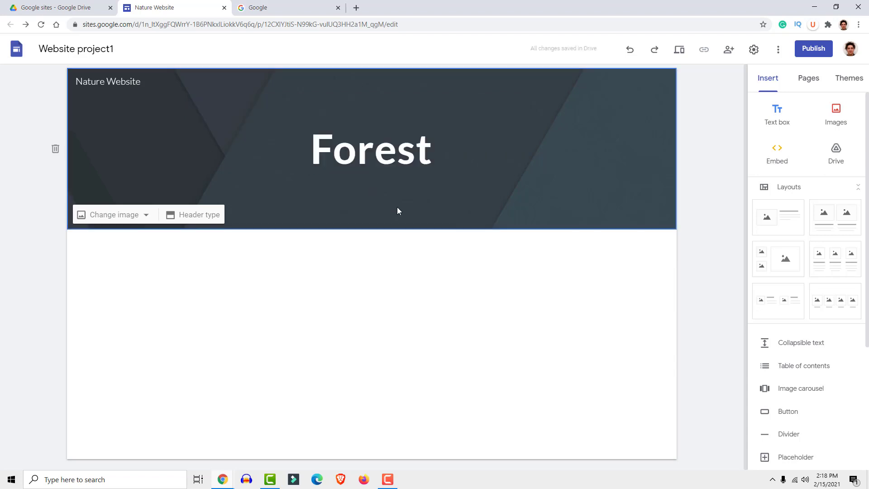
- Try the Cover, Large banner and Title only header types, and set the header type back to Banner
left_click(195, 216)
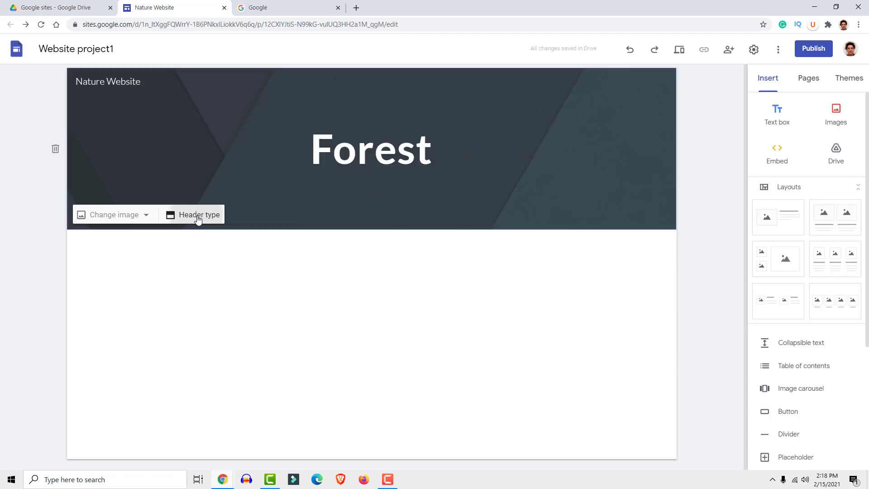
left_click(120, 211)
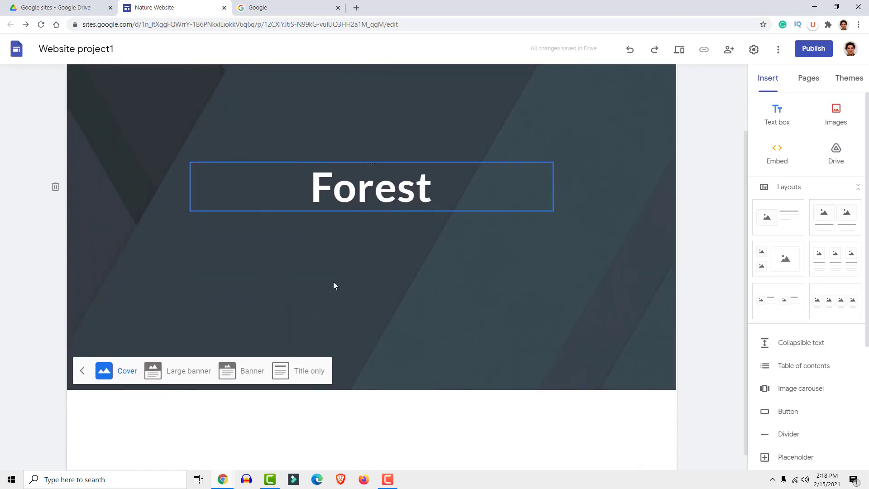
left_click(197, 457)
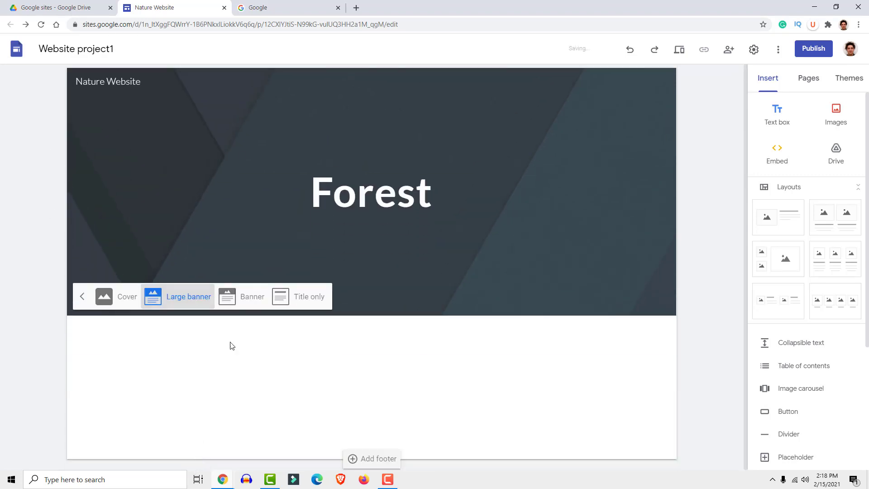
left_click(239, 302)
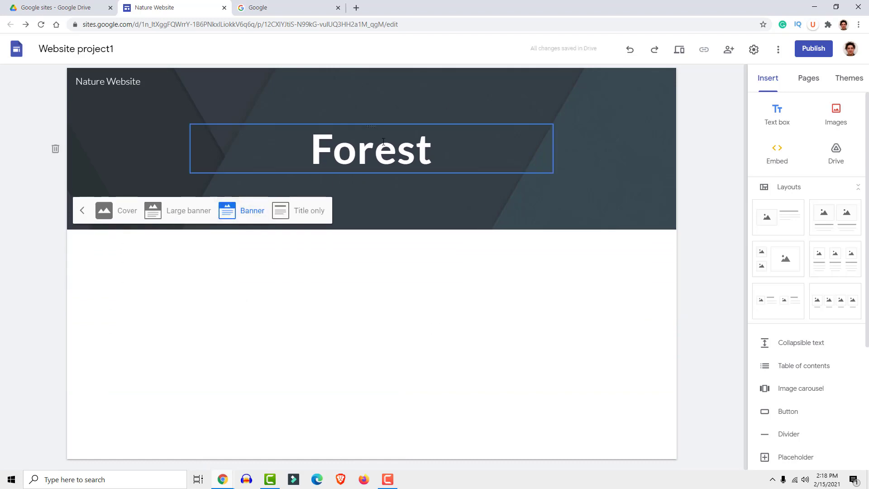
left_click(315, 215)
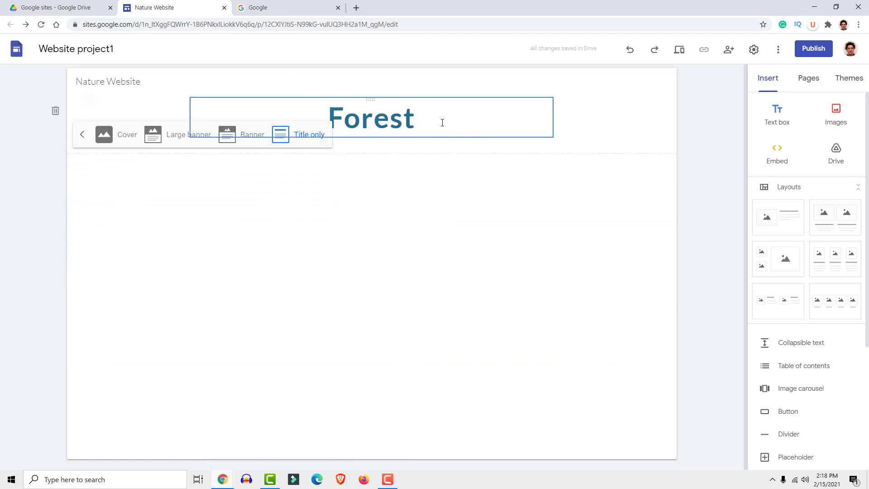
left_click(178, 141)
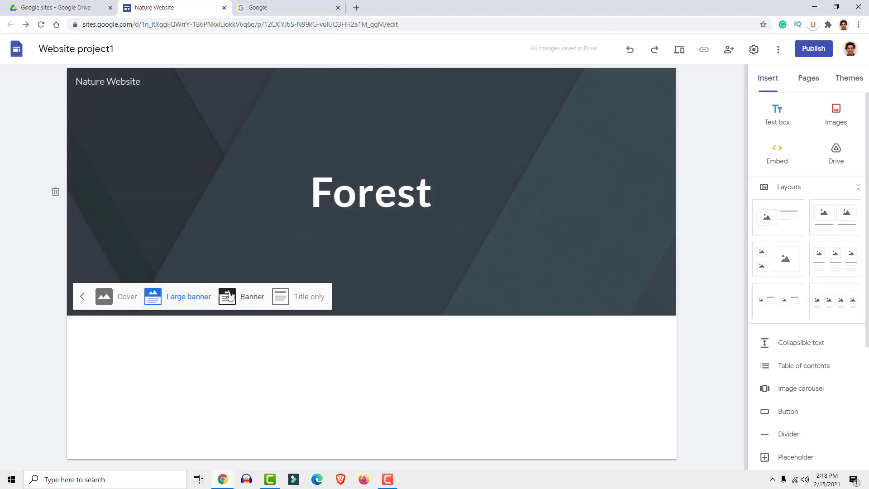
left_click(239, 300)
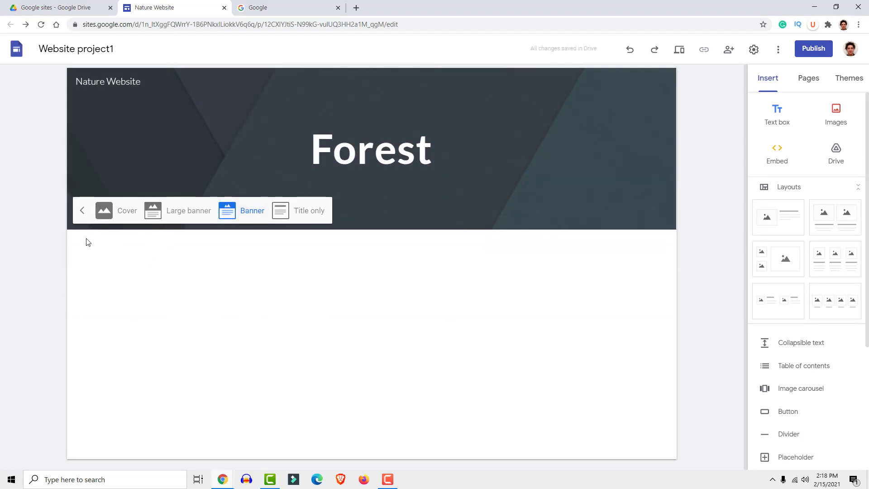
left_click(82, 210)
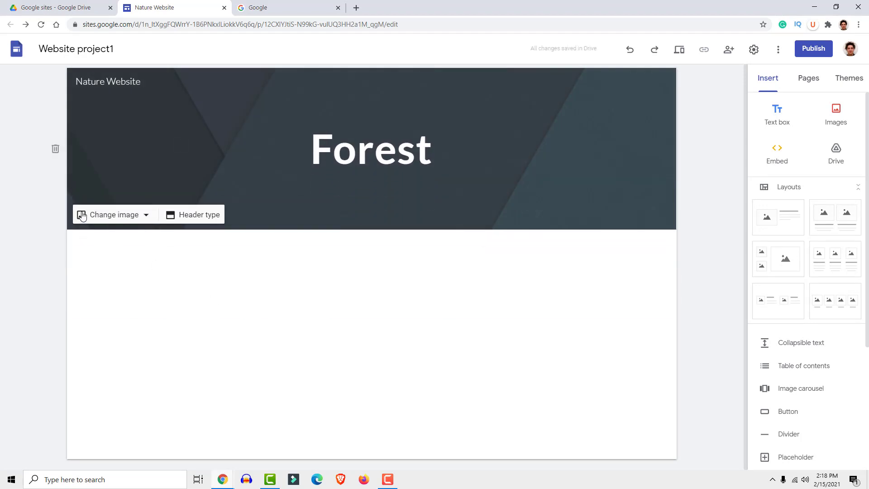
- Replace the header background with the gallery picture of a blue slope with diagonal golden streaks
left_click(148, 216)
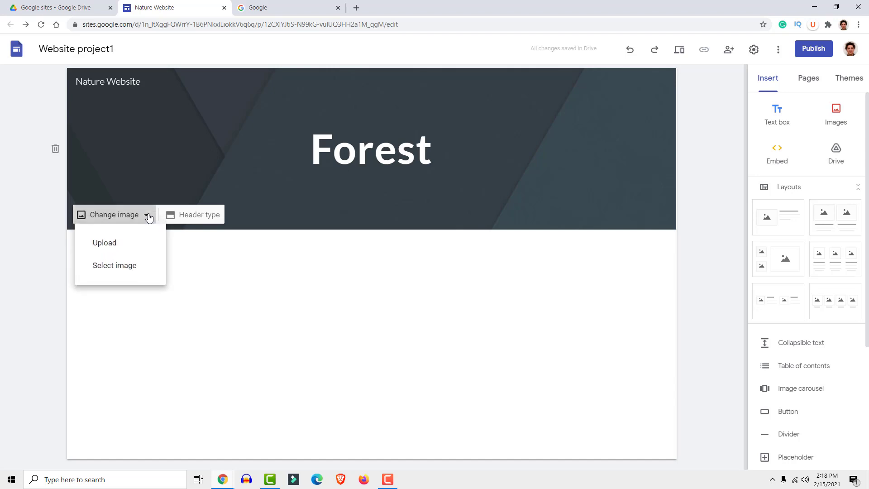
left_click(127, 267)
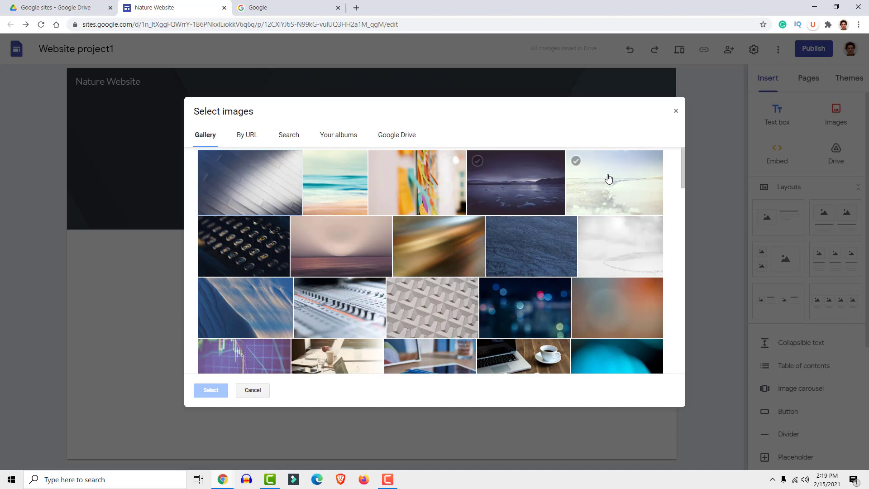
mouse_move(683, 162)
left_mouse_down()
mouse_move(680, 222)
mouse_move(691, 258)
mouse_move(688, 150)
left_mouse_up()
scroll(551, 196, "down", 1)
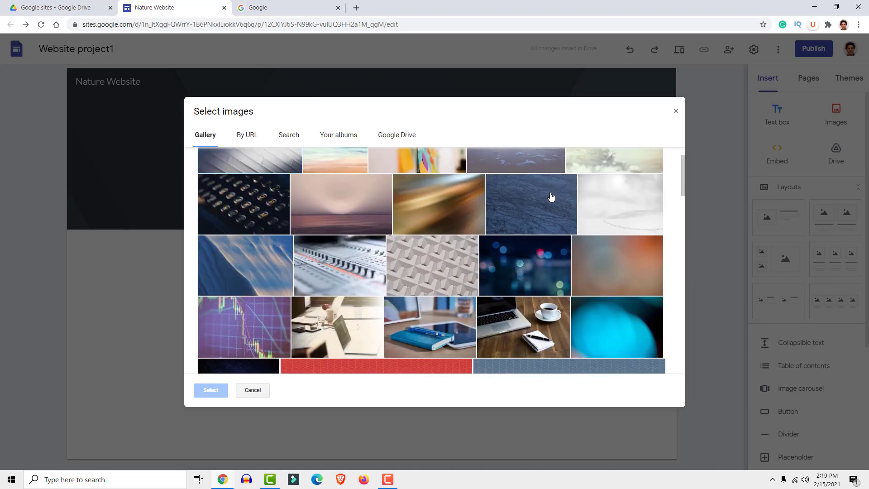
left_click(243, 274)
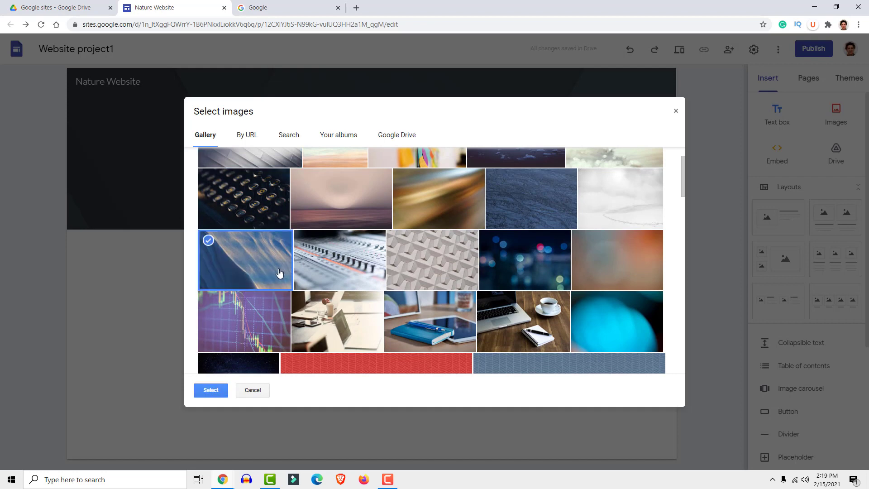
left_click(211, 392)
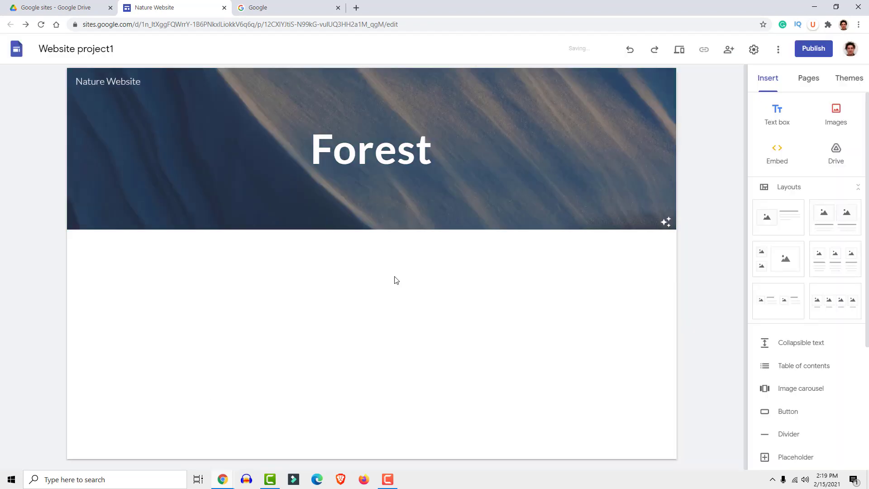
- Search the web images for "forest" and set the sunlit green forest photo with long tree shadows as the header image
mouse_move(355, 223)
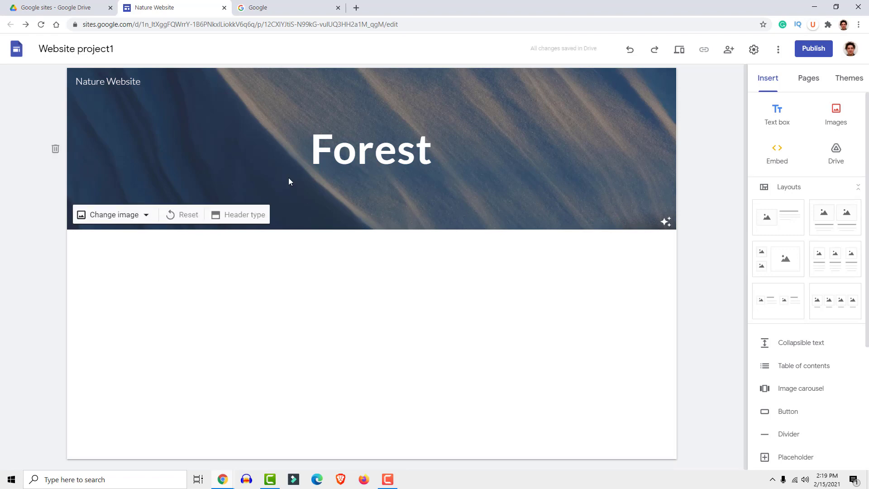
left_click(140, 216)
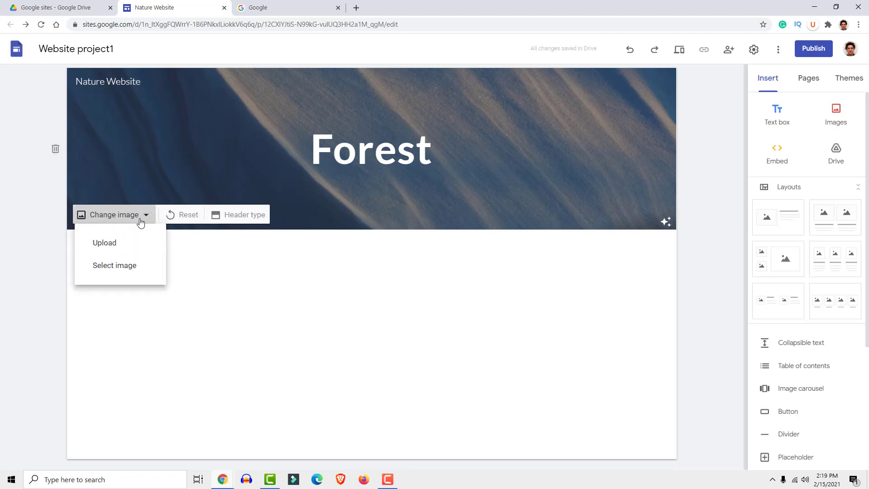
left_click(117, 271)
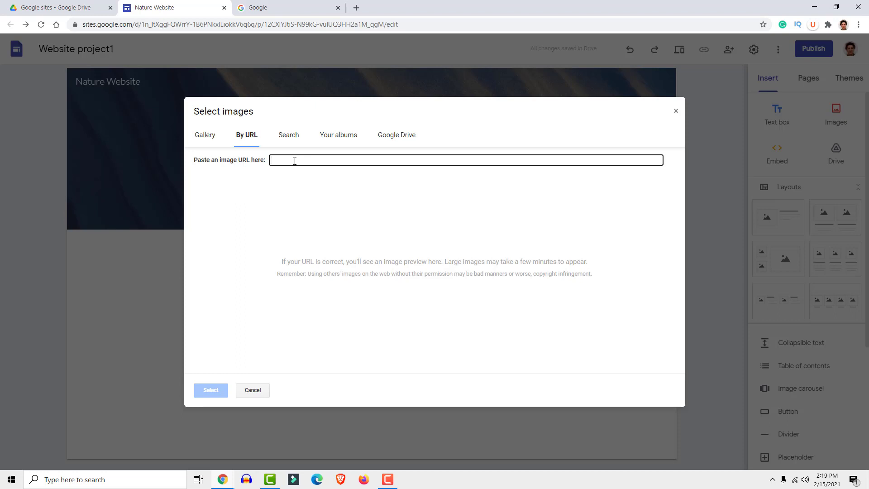
left_click(284, 141)
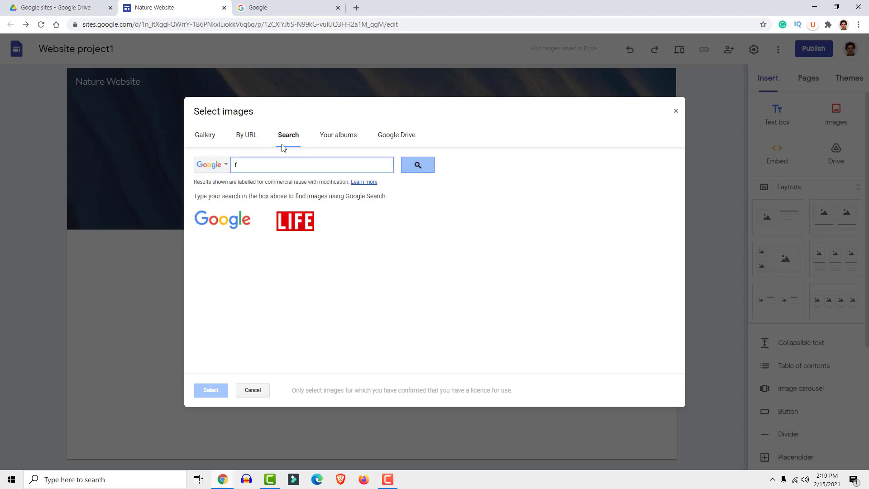
type("forest")
key("Return")
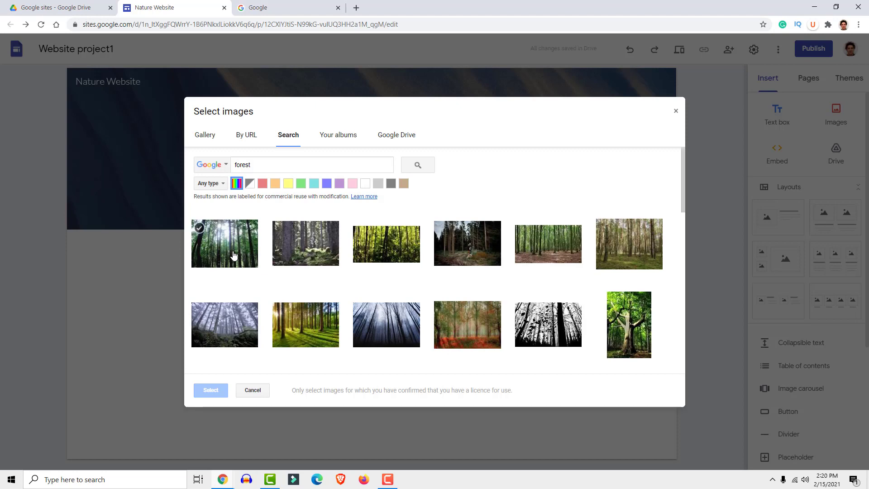
left_click(312, 334)
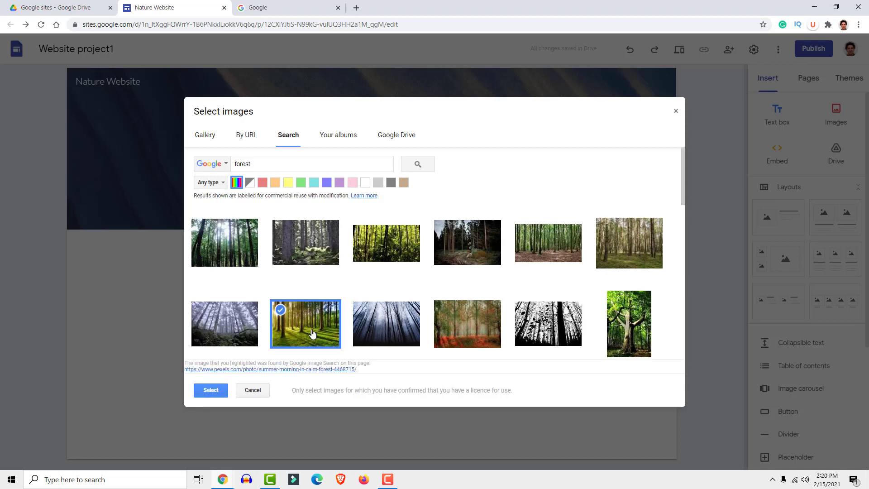
left_click(210, 390)
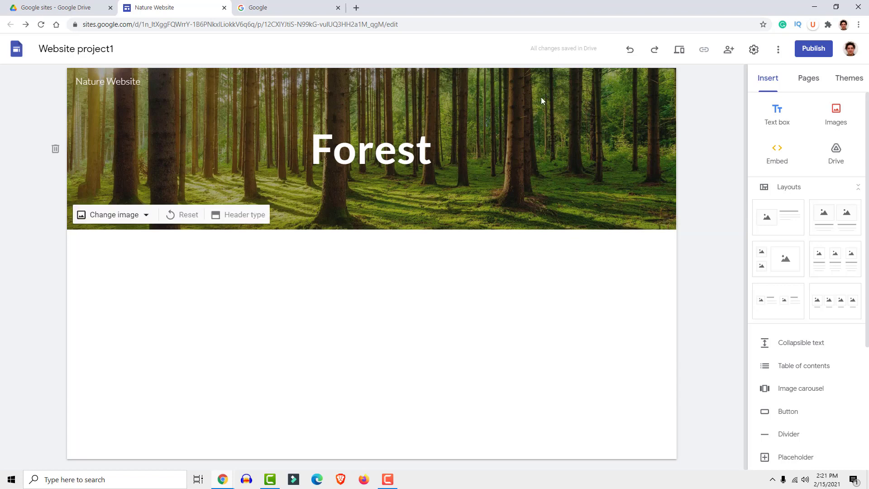
- Preview the site at large-screen size, then return to the editor
left_click(680, 51)
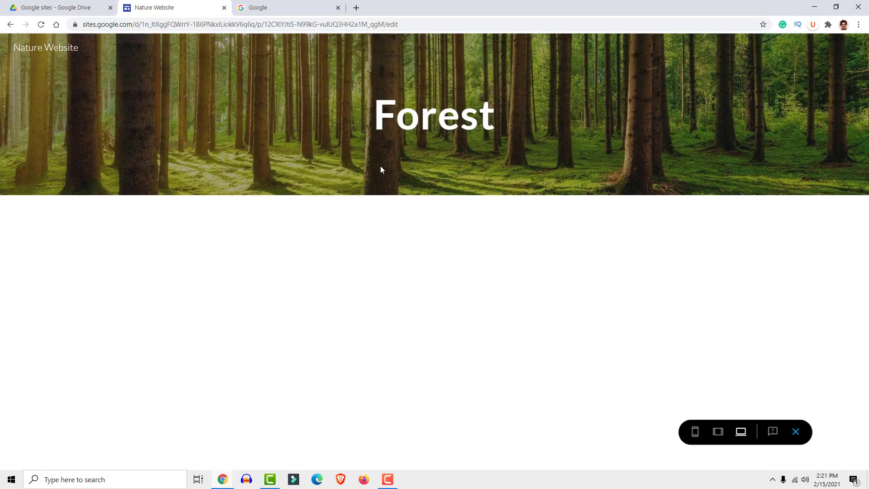
left_click(795, 431)
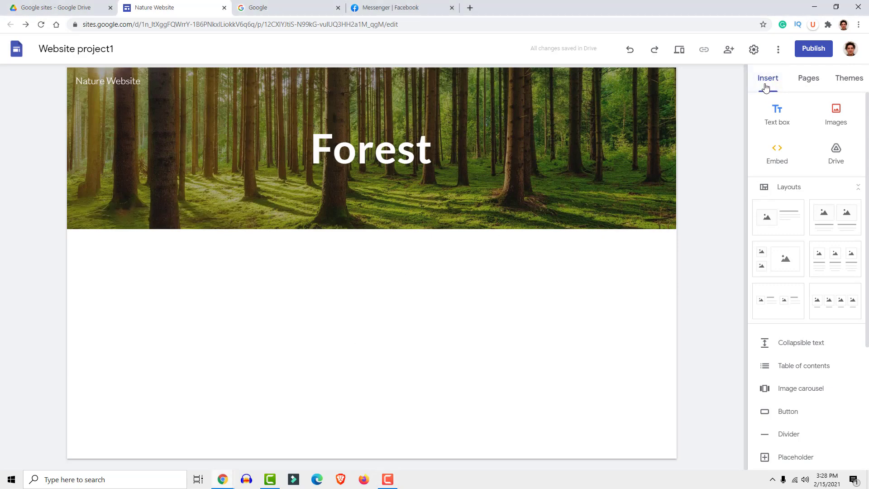
- Add a text box reading "Wolf" below the header and give it the Heading style
left_click(778, 114)
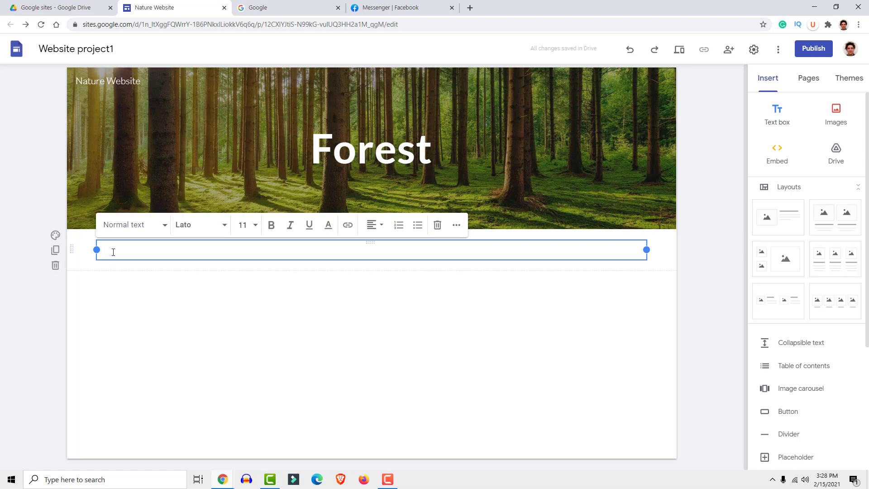
type("Wolf")
double_click(105, 250)
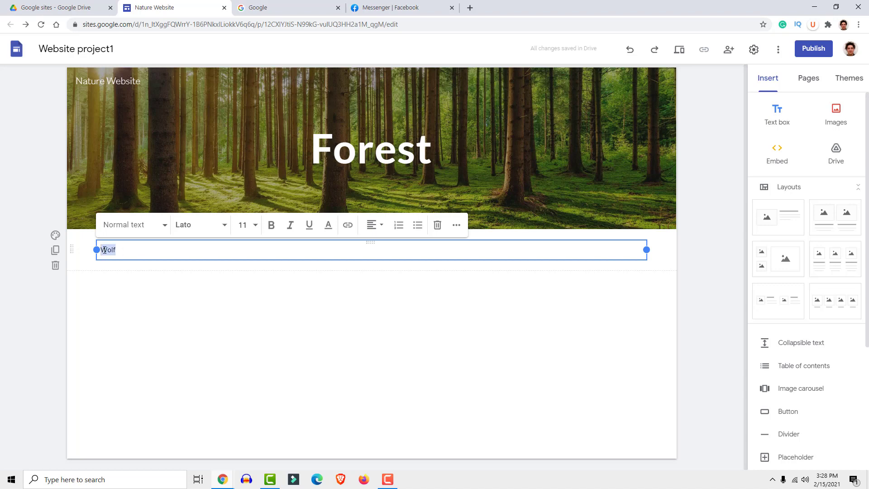
left_click(161, 227)
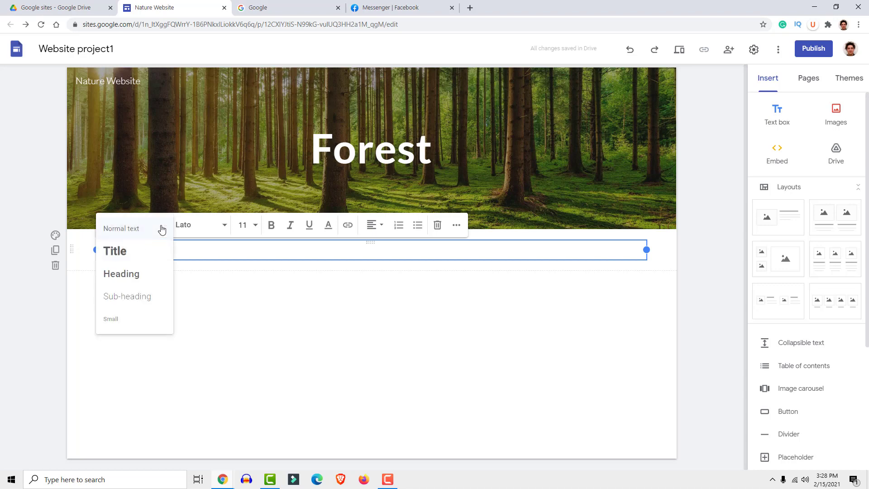
left_click(139, 275)
left_click(145, 298)
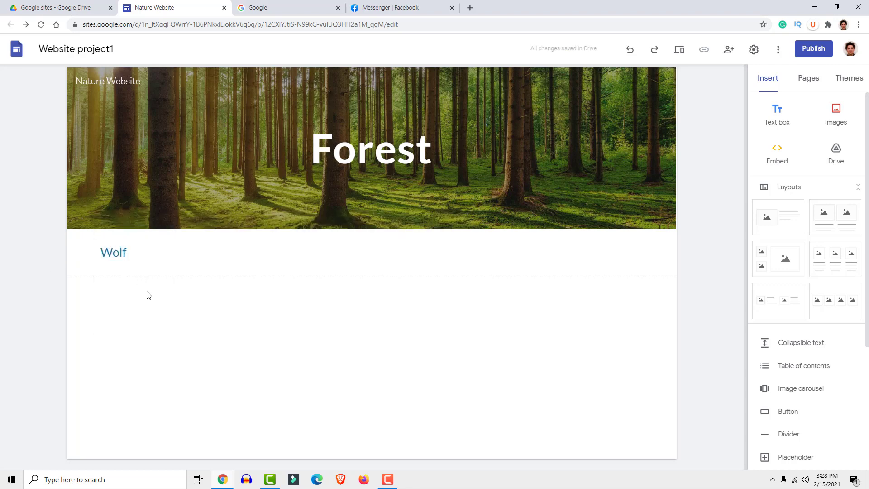
- Duplicate the "Wolf" heading section twice below the original
left_click(96, 252)
left_click(85, 256)
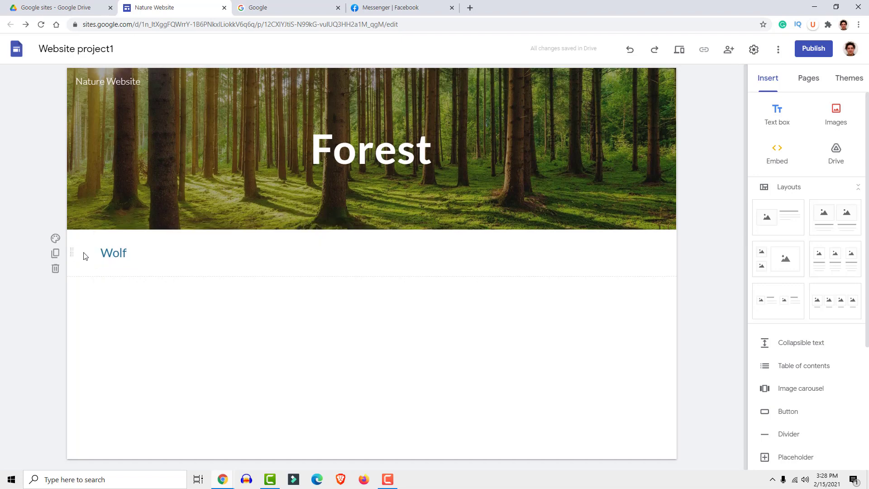
left_click(55, 254)
left_click(56, 254)
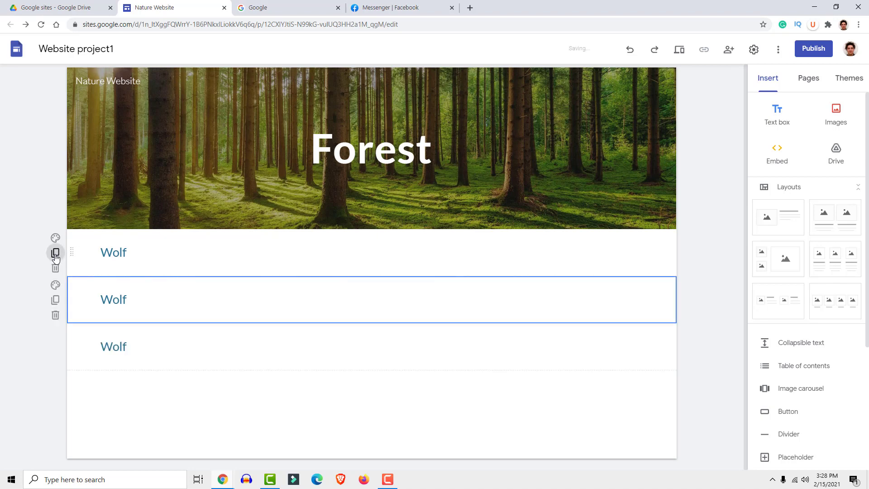
left_click(164, 357)
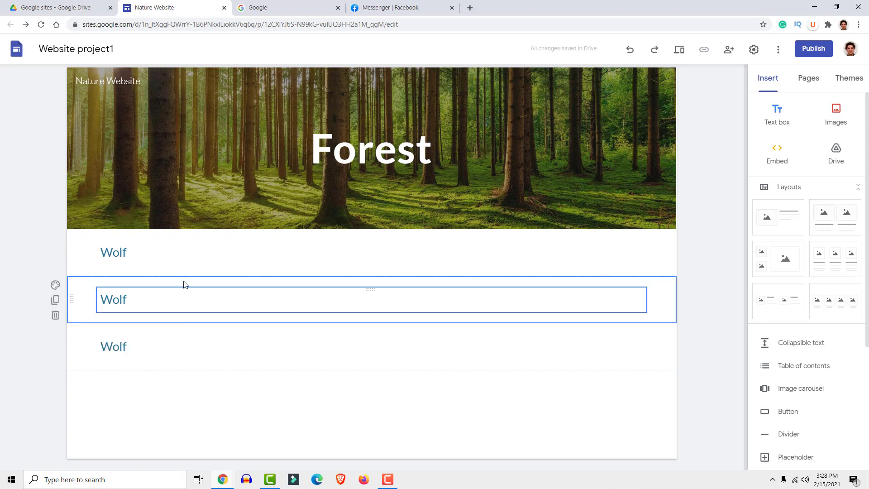
- Narrow the three "Wolf" text boxes and arrange them side by side in one row beneath the header
left_click(185, 252)
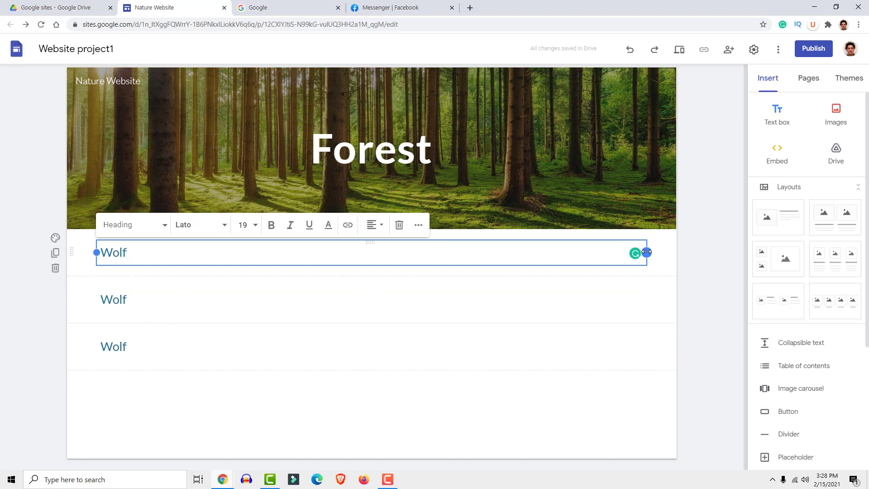
left_click_drag(646, 252, 239, 255)
left_click(145, 304)
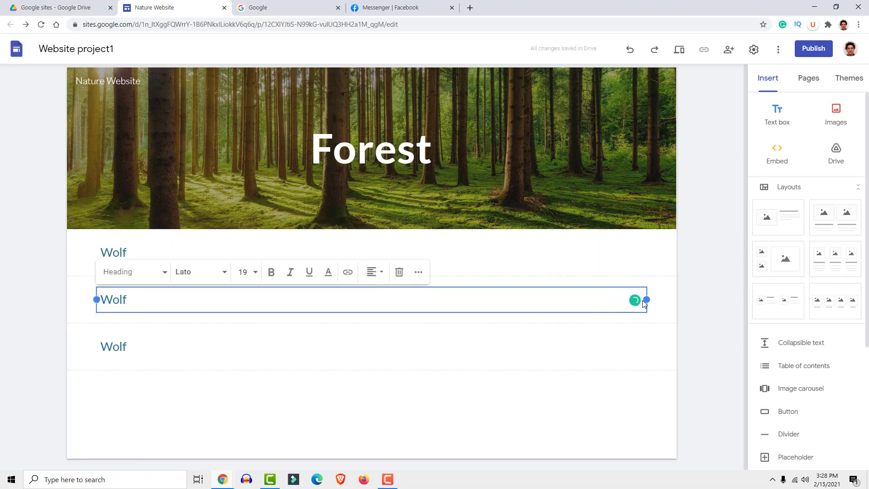
left_click_drag(645, 303, 225, 304)
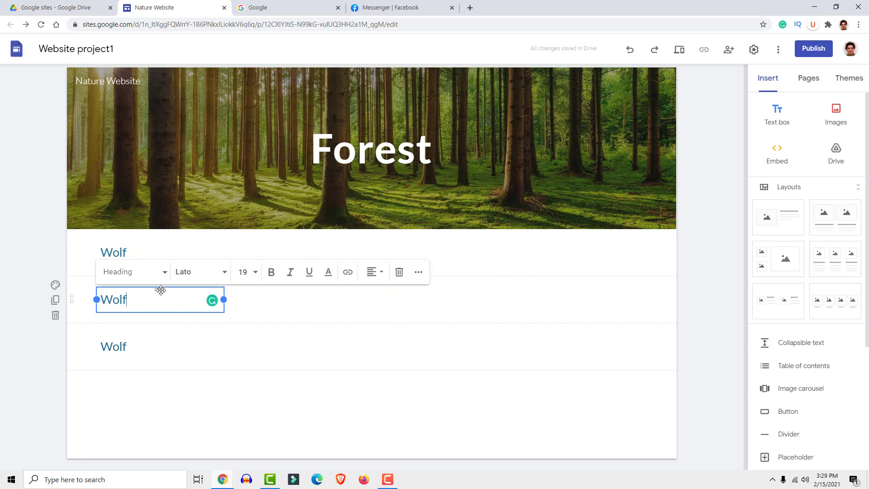
left_click_drag(161, 290, 307, 272)
left_click(216, 306)
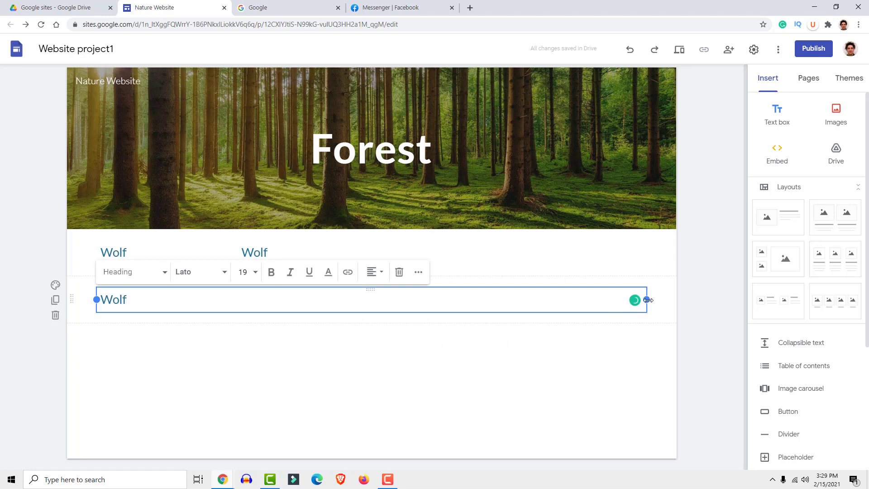
left_click_drag(648, 300, 392, 250)
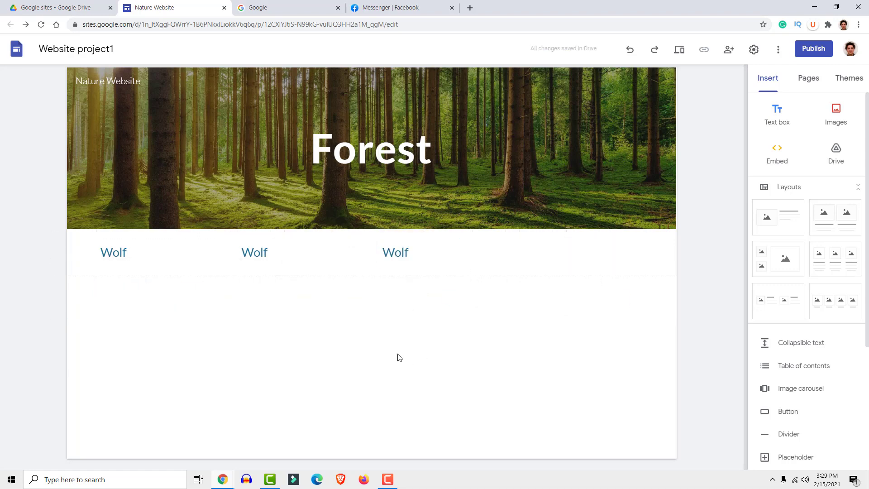
- Open lipsum.com, generate 5 paragraphs of Lorem Ipsum and copy the first paragraph
left_click(275, 10)
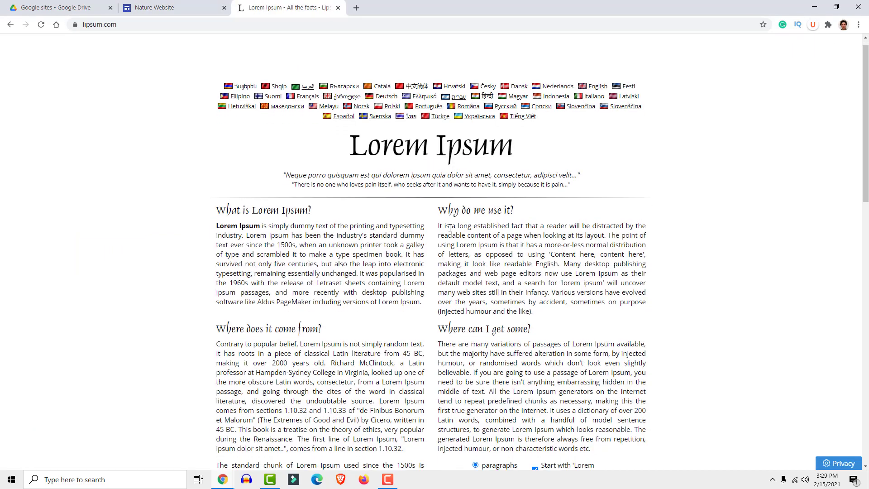
scroll(380, 203, "down", 5)
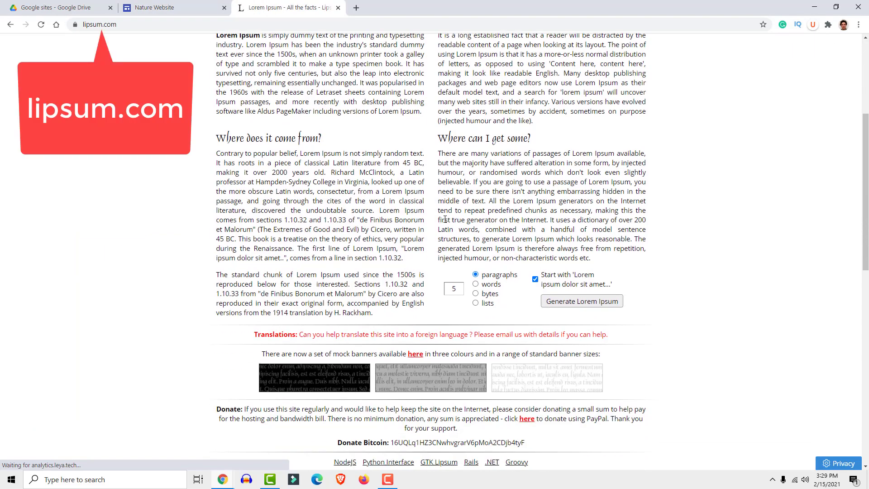
scroll(381, 201, "down", 2)
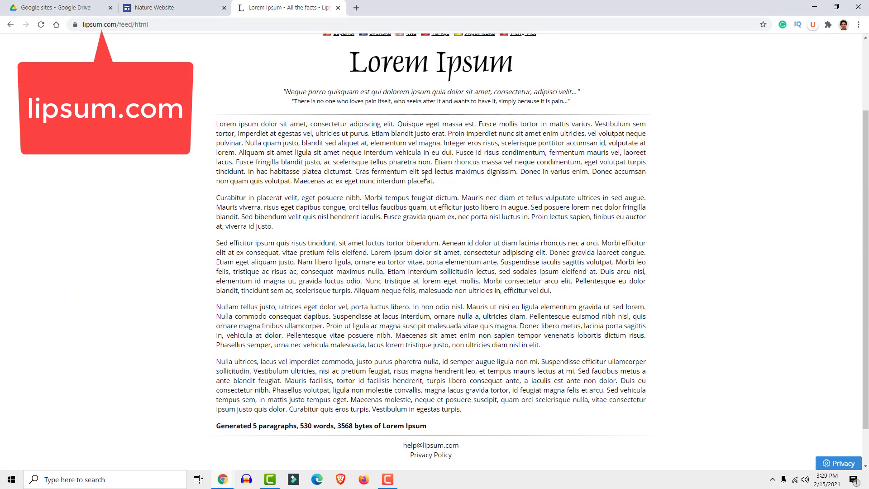
left_click_drag(436, 182, 224, 122)
left_click(437, 190)
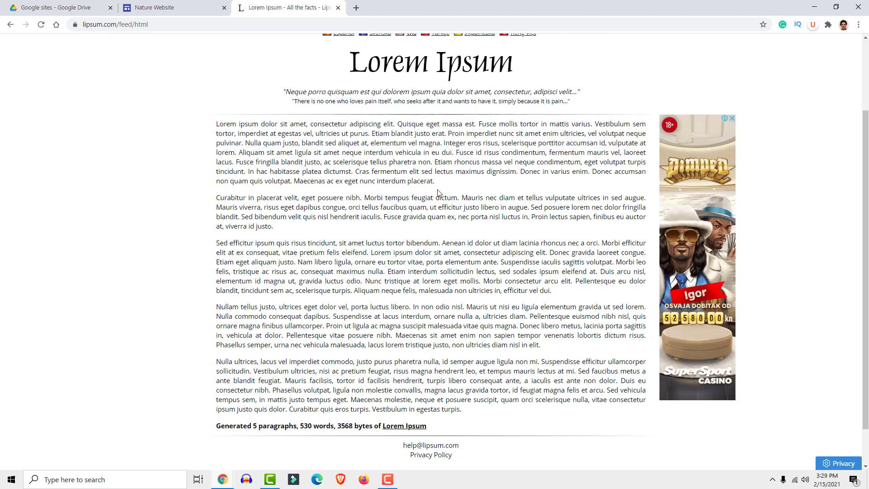
- Return to the Nature Website editor and add a text box with the copied Lorem Ipsum paragraph below the "Wolf" row
left_click(154, 8)
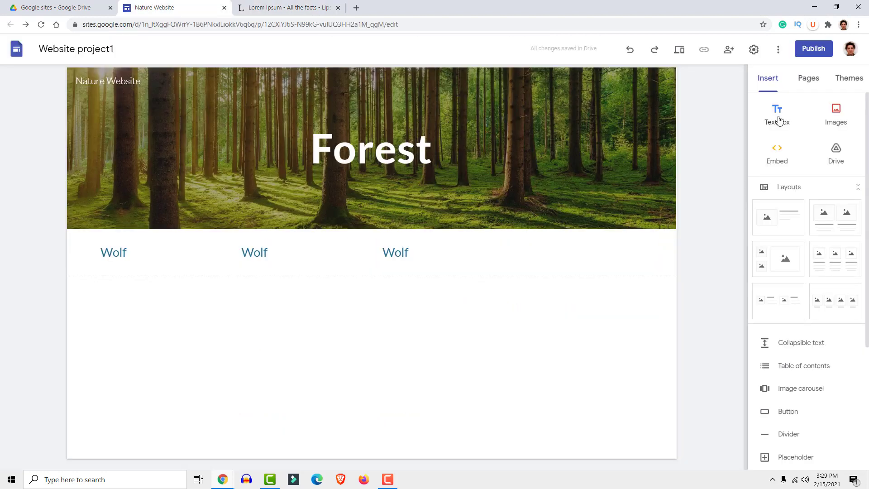
left_click(777, 114)
type("Lorem ipsum dolor sit amet, consectetur adipiscing elit. Quisque eget massa est. Fusce mollis tortor in mattis varius. Vestibulum sem tortor, imperdiet at egestas vel, ultricies ut purus. Etiam blandit justo erat. Proin imperdiet nunc sit amet enim ultricies, vel volutpat neque pulvinar. Nulla quam justo, blandit sed aliquet at, elementum vel magna. Integer eros risus, scelerisque porttitor accumsan id, vulputate at lorem. Aliquam sit amet ligula sit amet neque interdum vehicula in eu dui. Fusce id risus condimentum, fermentum mauris vel, laoreet lacus. Fusce fringilla blandit justo, ac scelerisque tellus pharetra non. Etiam rhoncus massa vel neque condimentum, eget volutpat turpis tincidunt. In hac habitasse platea dictumst. Cras fermentum elit sed lectus maximus dignissim. Donec in varius enim. Donec accumsan non quam quis volutpat. Maecenas ac ex eget nunc interdum placerat.")
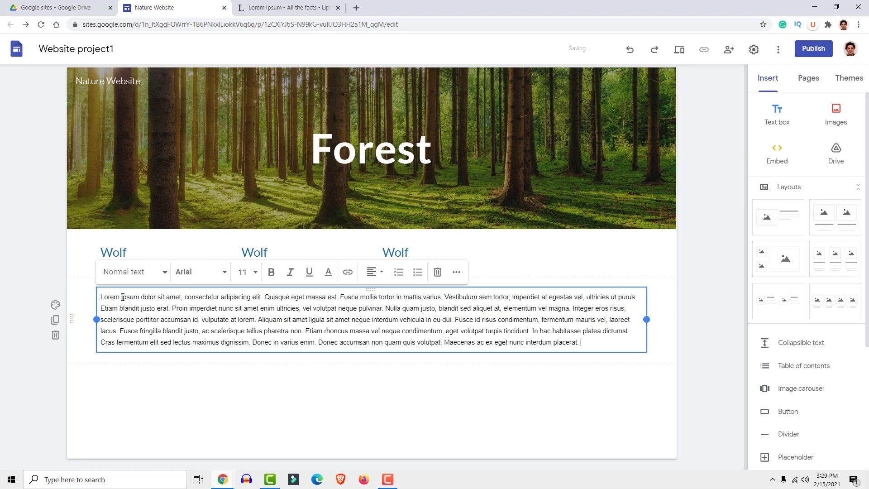
left_click(354, 394)
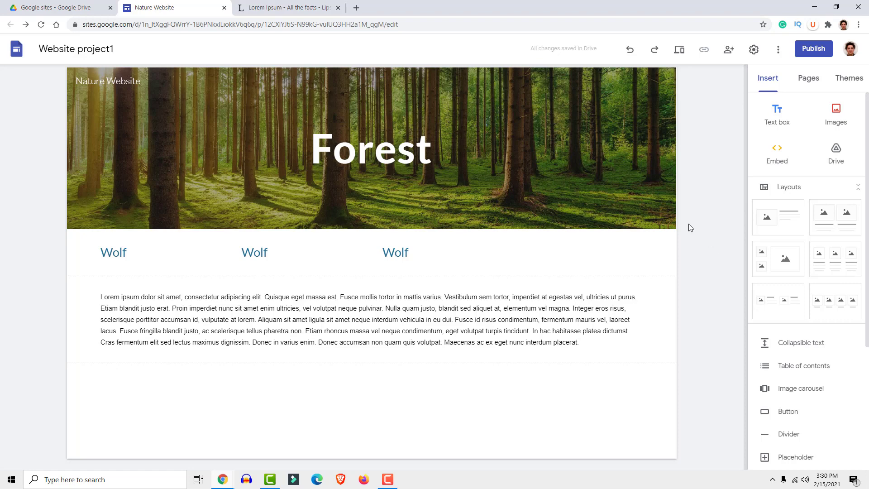
- View the upload and select options for inserting images and for changing the header image
left_click(836, 115)
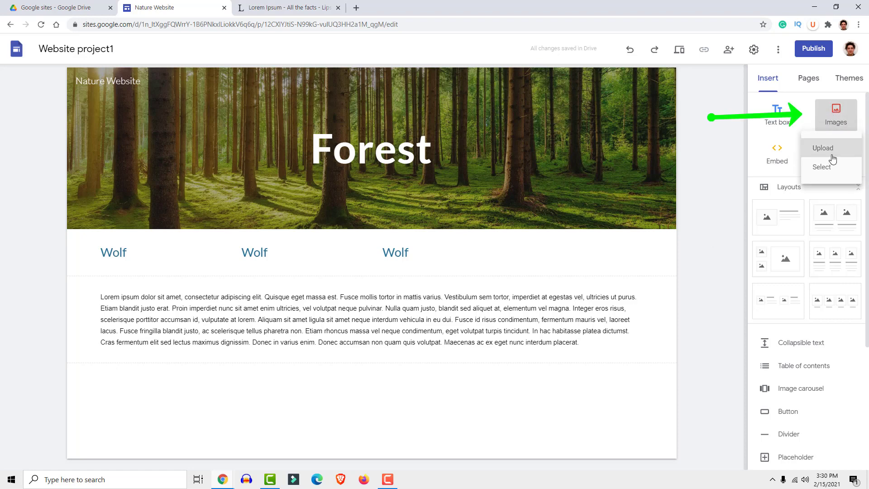
left_click(593, 125)
left_click(142, 216)
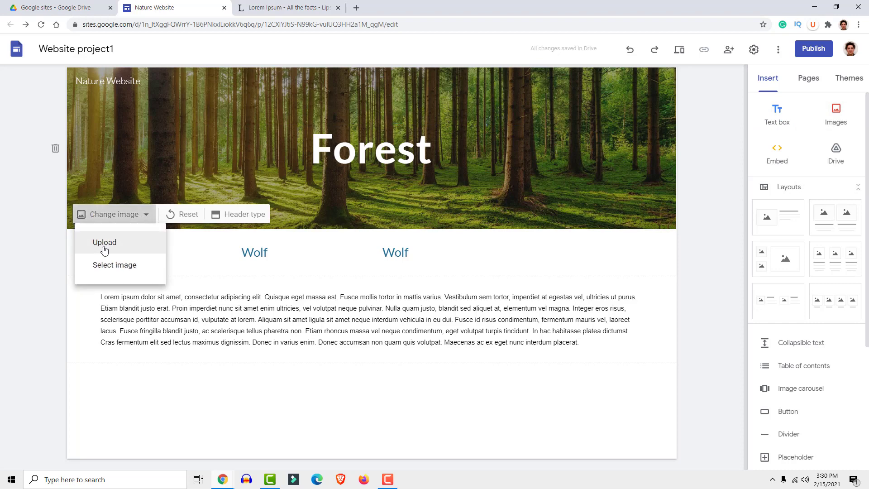
left_click(312, 119)
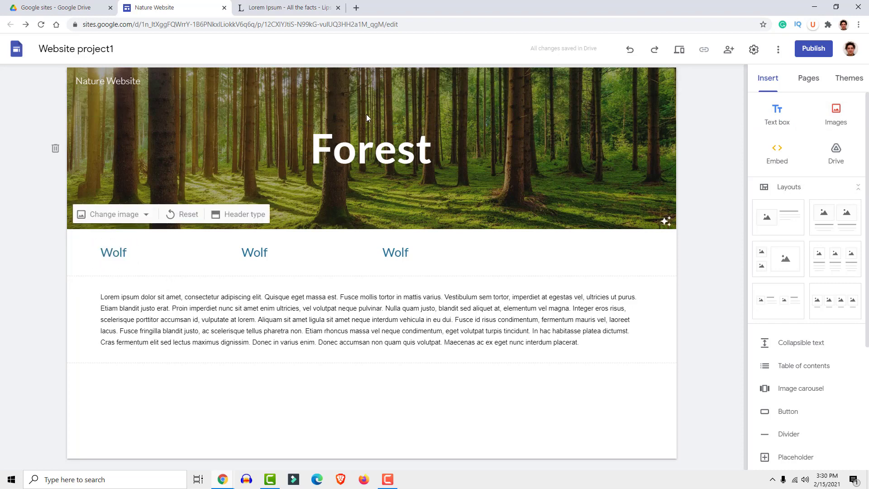
- Look through the image picker's URL, Google Images, Photos and Google Drive sources and close it without inserting anything
double_click(272, 380)
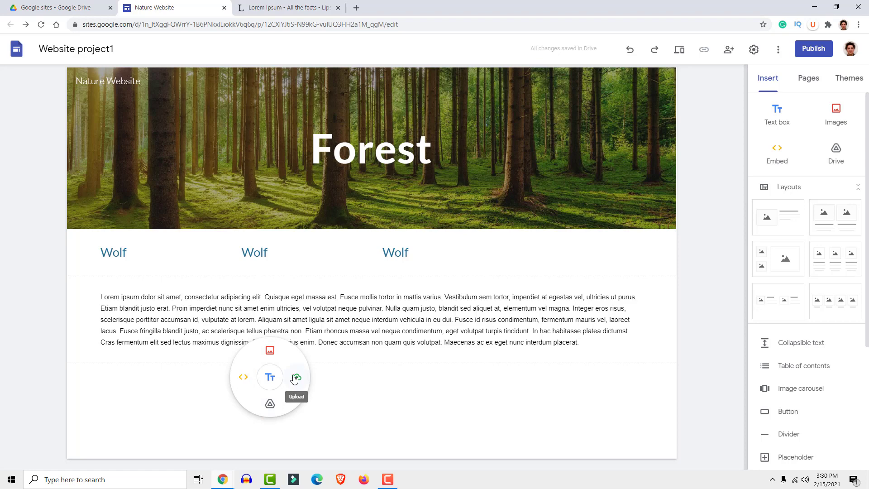
left_click(270, 352)
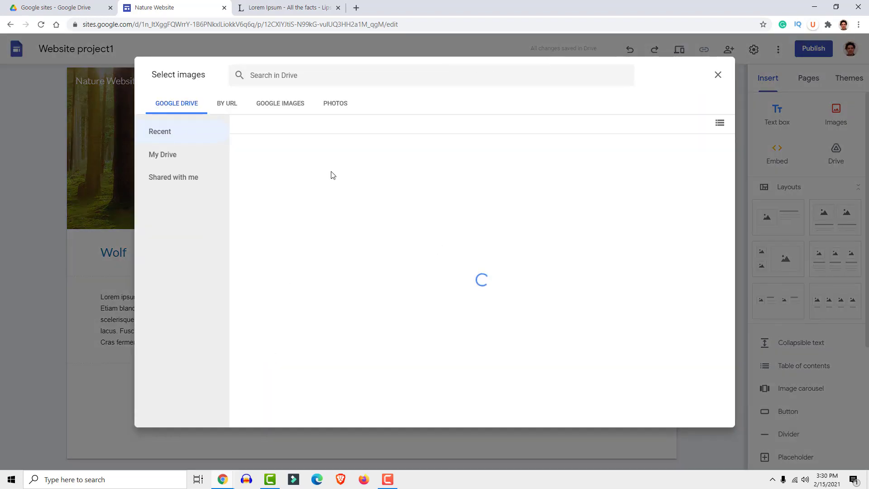
left_click(224, 107)
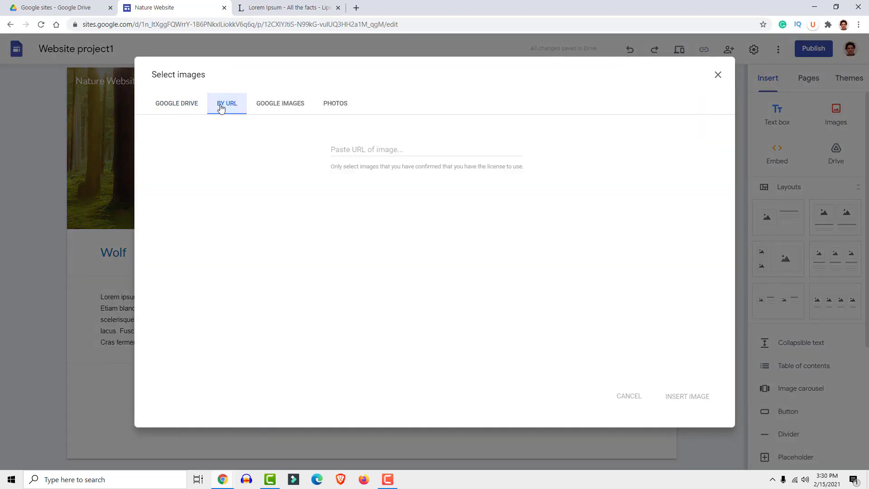
left_click(265, 109)
left_click(331, 106)
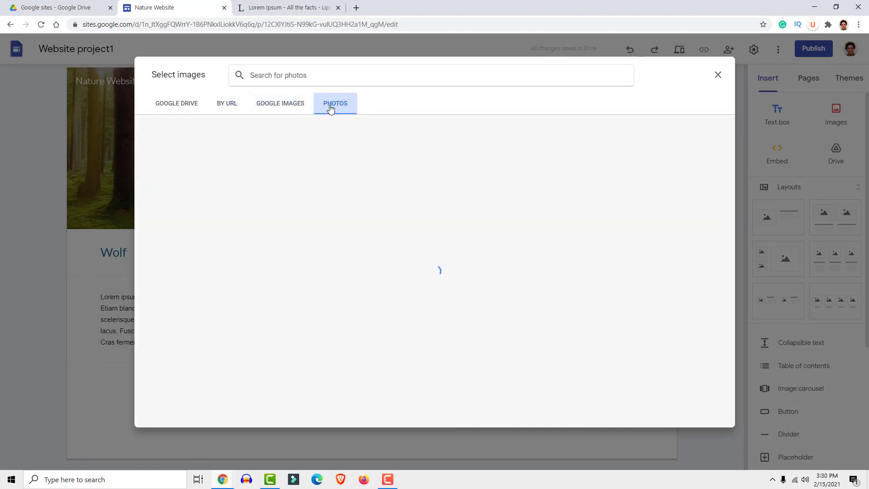
left_click(176, 108)
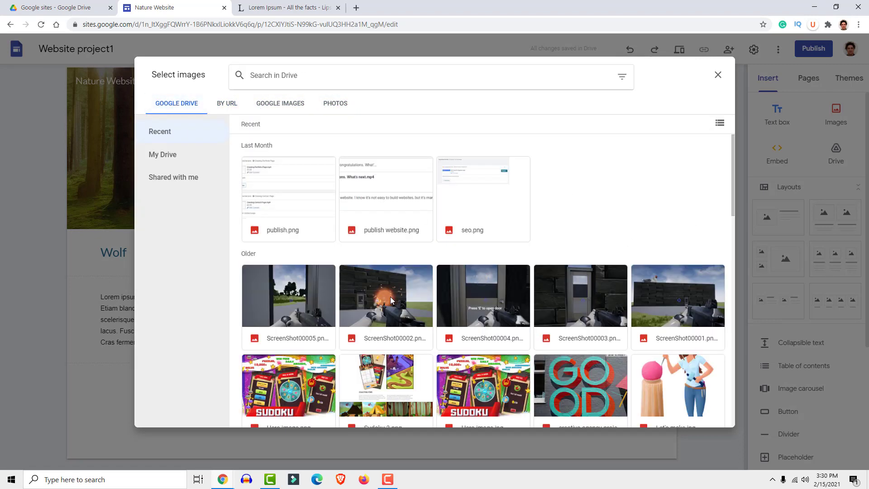
left_click(718, 74)
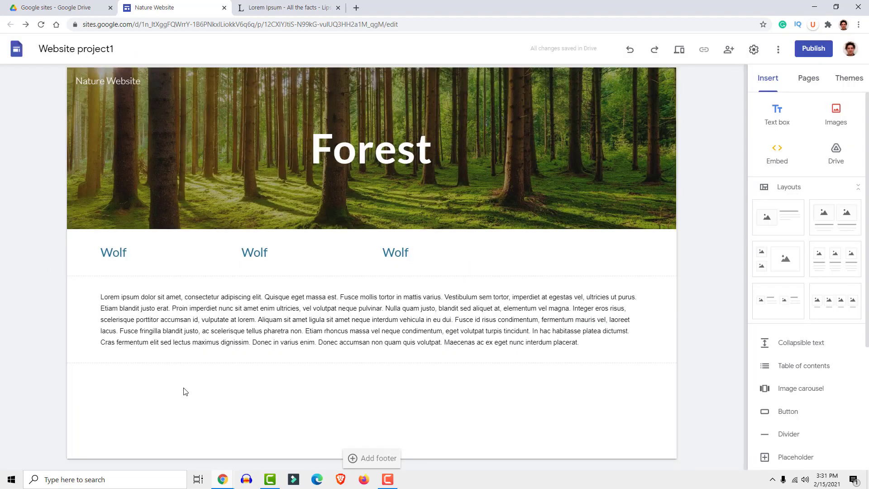
- Open the wolf image search on pixabay.com and download the photo of a wolf lying on a mossy log at 1920 size
left_click(290, 8)
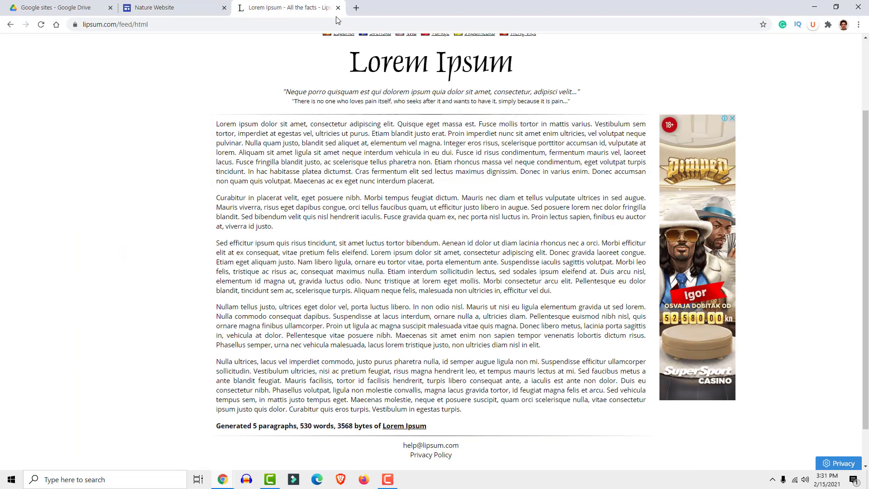
left_click(334, 24)
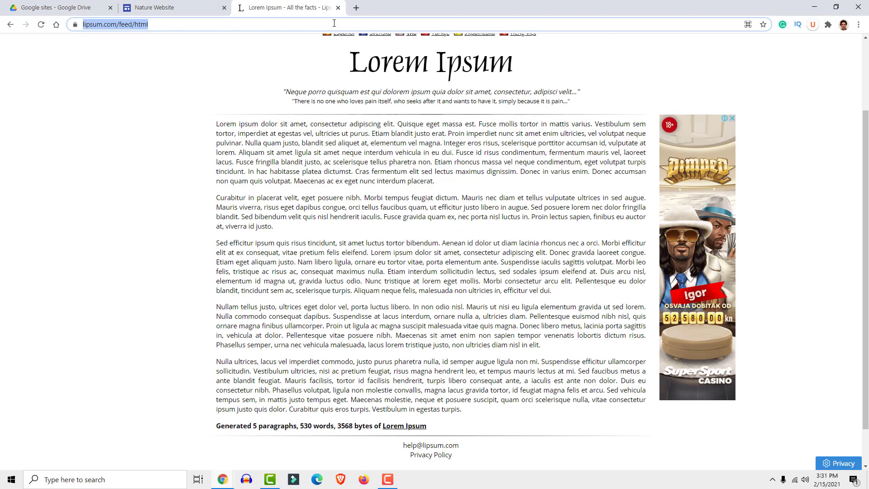
type("pixabay.com/images/search/wolf/")
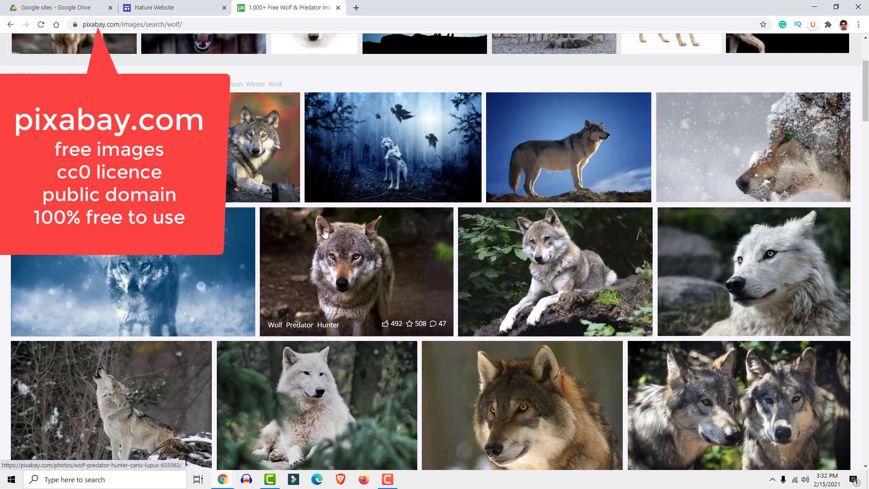
scroll(324, 233, "down", 3)
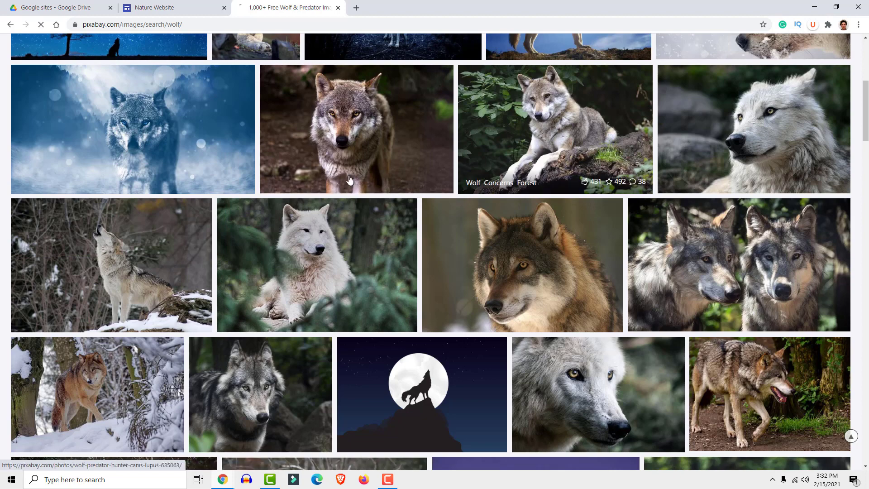
left_click(480, 182)
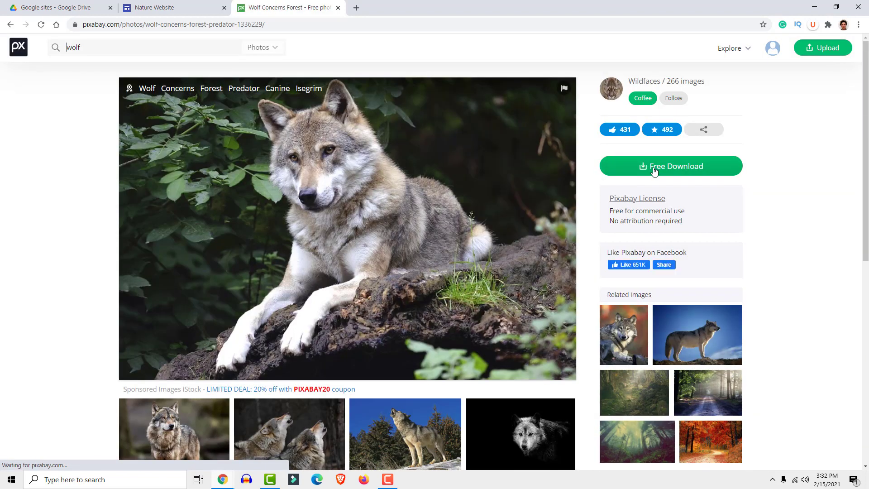
left_click(654, 167)
left_click(639, 253)
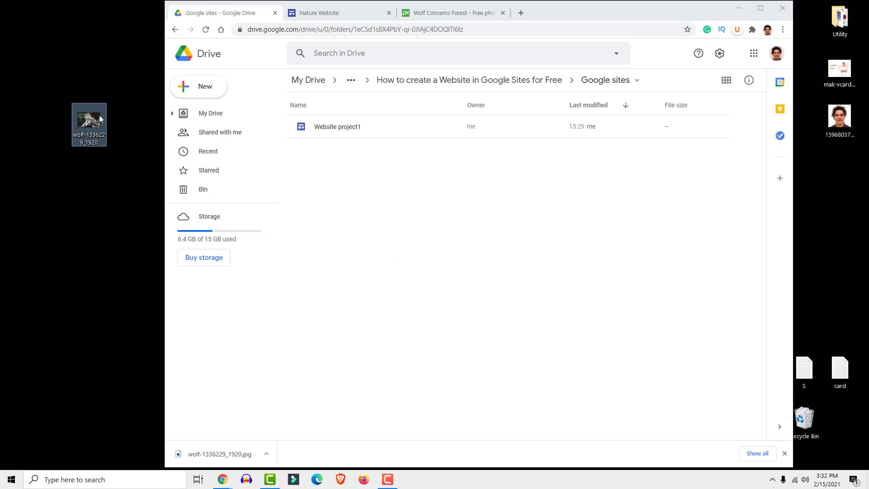
- Upload wolf-1336229_1920.jpg to the Google sites folder in Drive and insert it on the page below the Lorem Ipsum text
left_click_drag(87, 114, 376, 196)
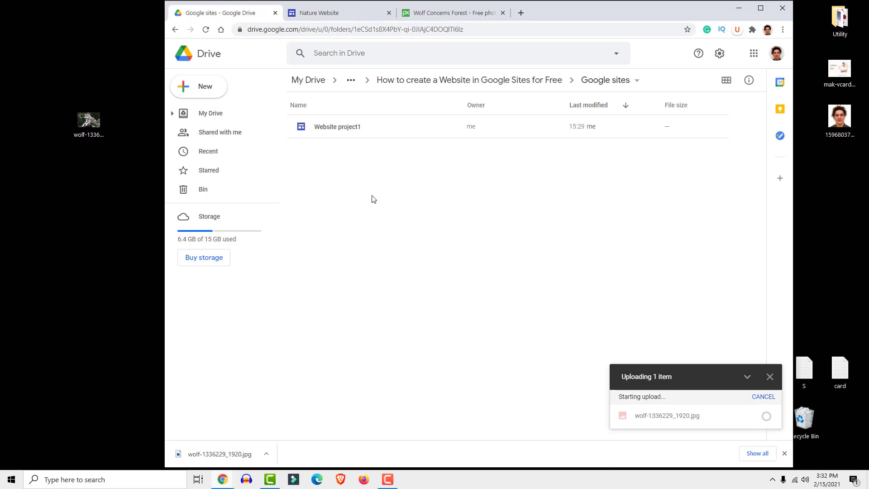
left_click(312, 13)
double_click(653, 17)
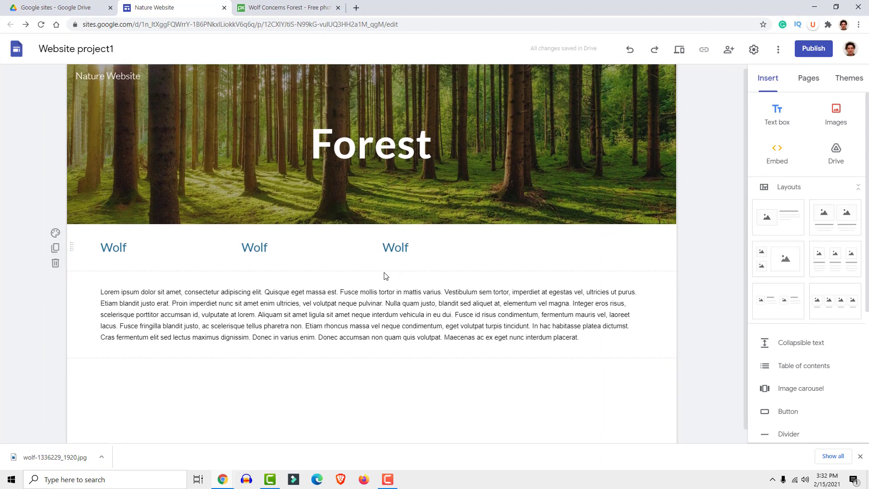
scroll(165, 363, "down", 1)
double_click(165, 362)
left_click(165, 333)
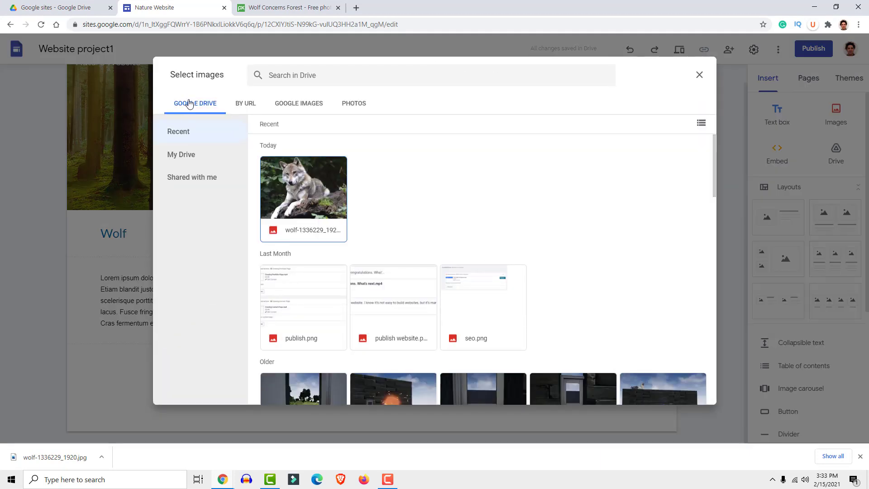
left_click(298, 190)
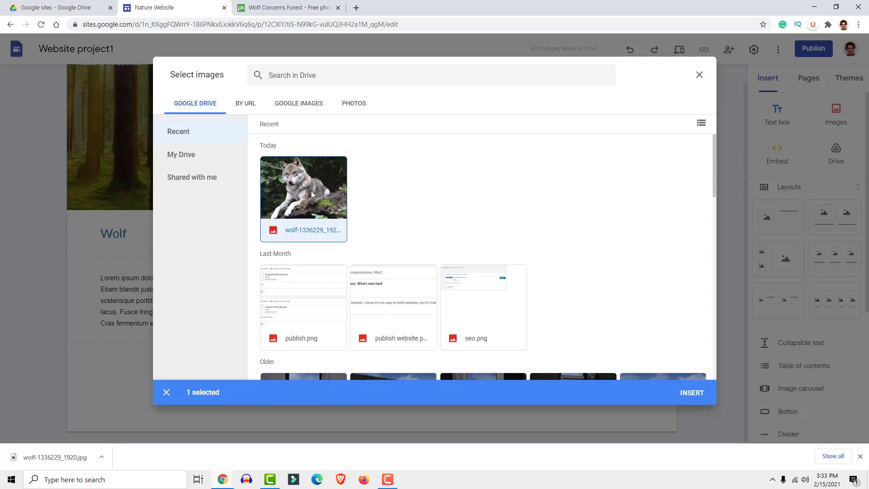
left_click(693, 394)
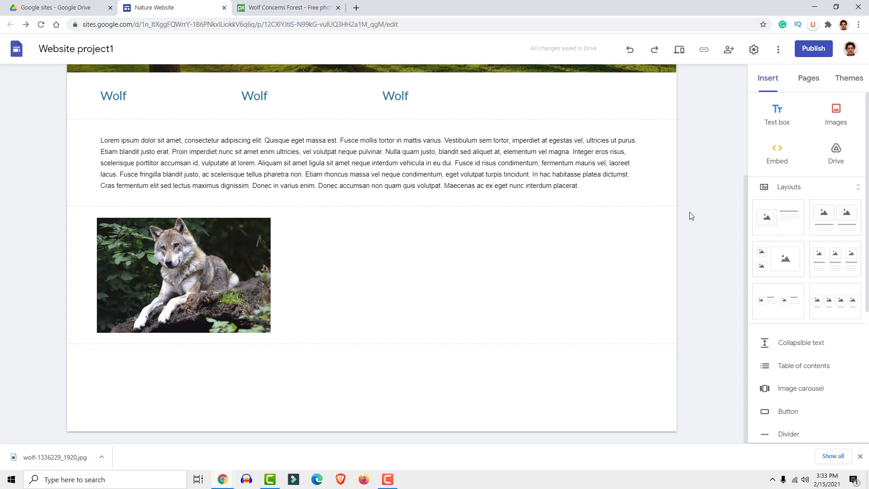
- Crop the wolf photo by zooming in on the wolf's head and restore the full picture with Uncrop
left_click(179, 264)
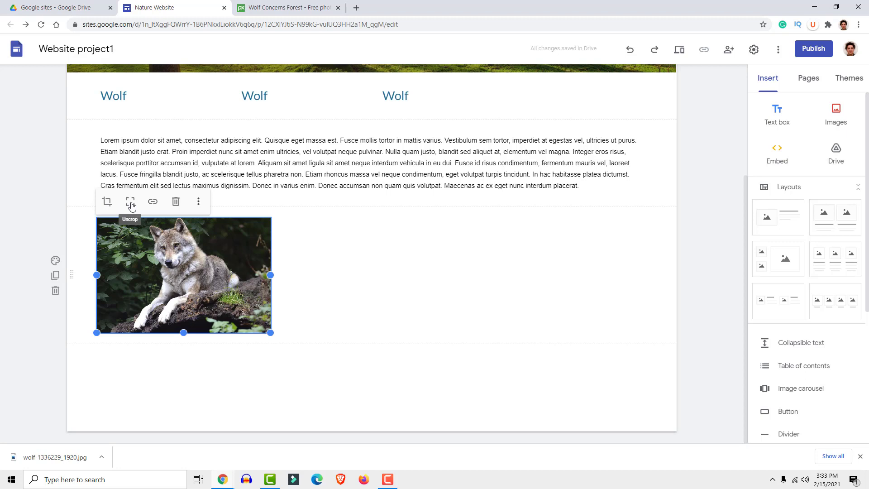
left_click(108, 204)
left_click_drag(100, 207, 120, 203)
left_click_drag(169, 276, 192, 327)
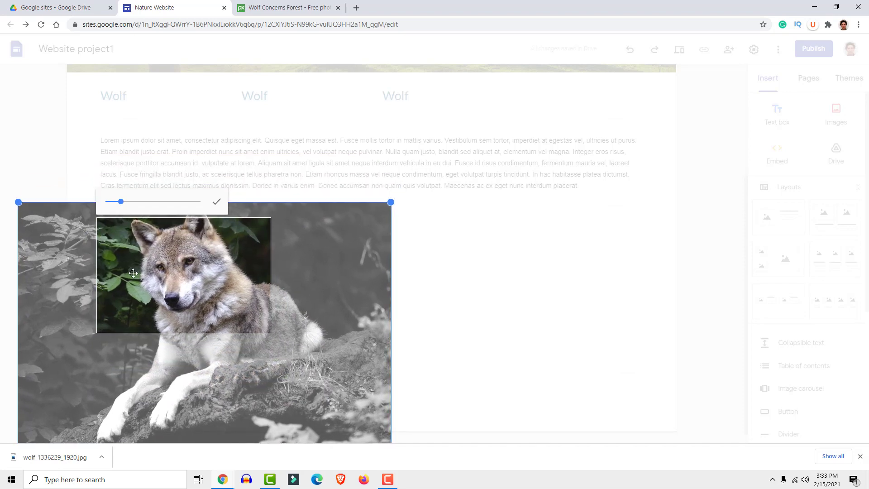
left_click(215, 204)
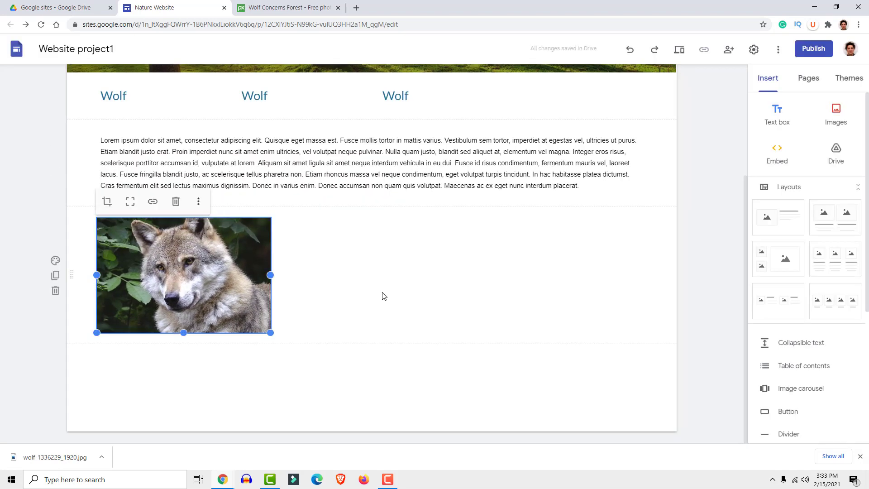
left_click(131, 205)
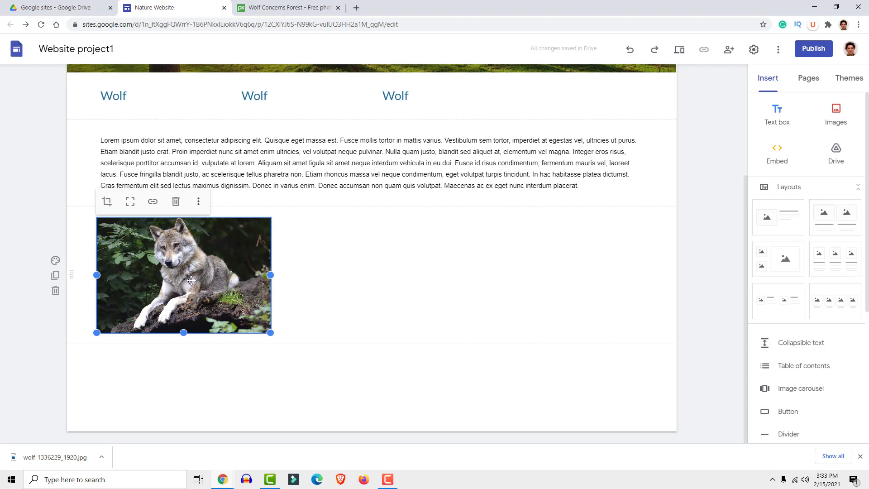
- Resize the wolf photo to a tall narrow shape, uncrop it, and enlarge it back to its previous width uncropped
left_click_drag(270, 334, 178, 413)
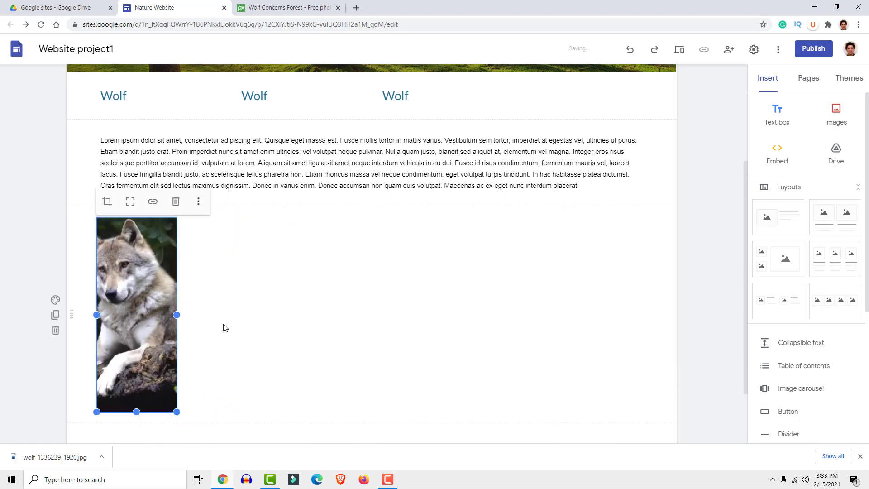
left_click(130, 203)
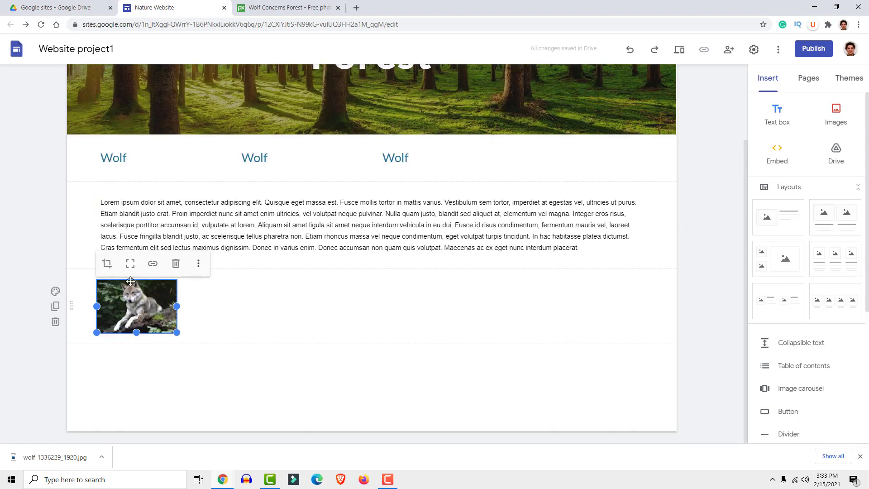
left_click_drag(176, 332, 271, 425)
left_click(131, 266)
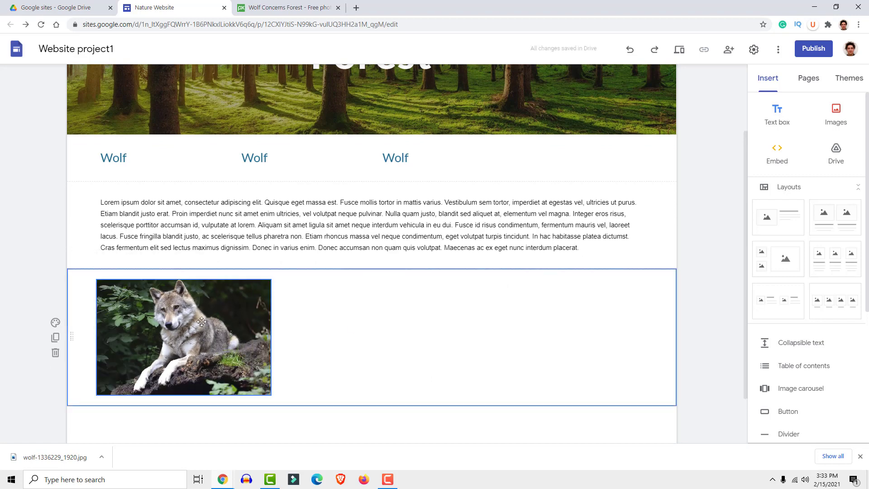
left_click(153, 267)
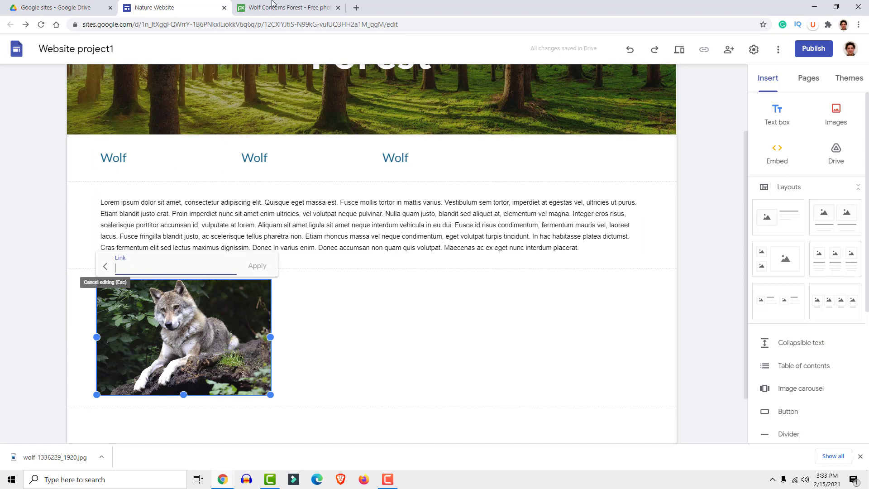
key("ctrl+Tab")
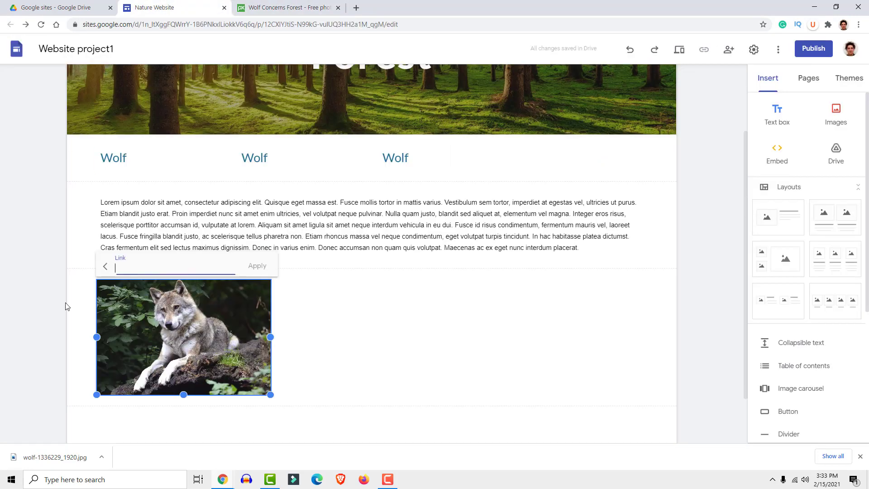
left_click(174, 6)
- Add the caption "nice wolf" to the wolf photo
left_click(202, 341)
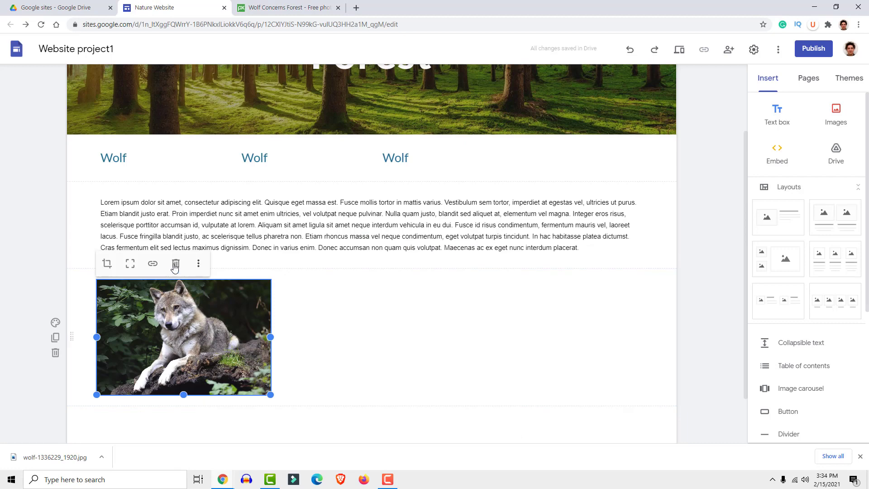
left_click(199, 264)
mouse_move(198, 269)
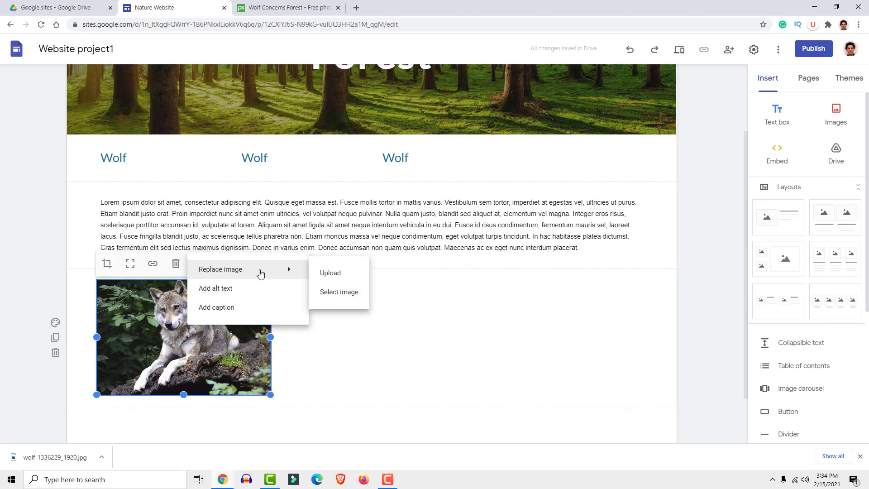
left_click(252, 312)
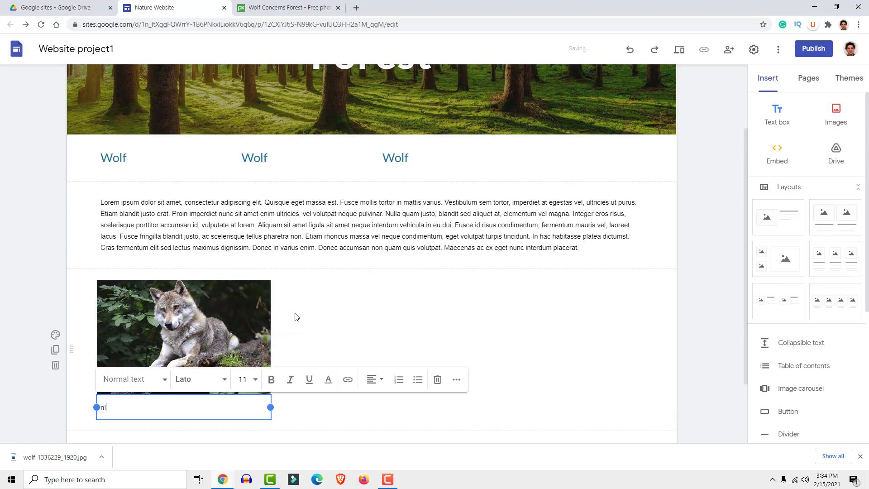
type("nice wolf")
left_click(213, 317)
- Duplicate the section with the captioned wolf photo and delete the copy
scroll(236, 297, "down", 2)
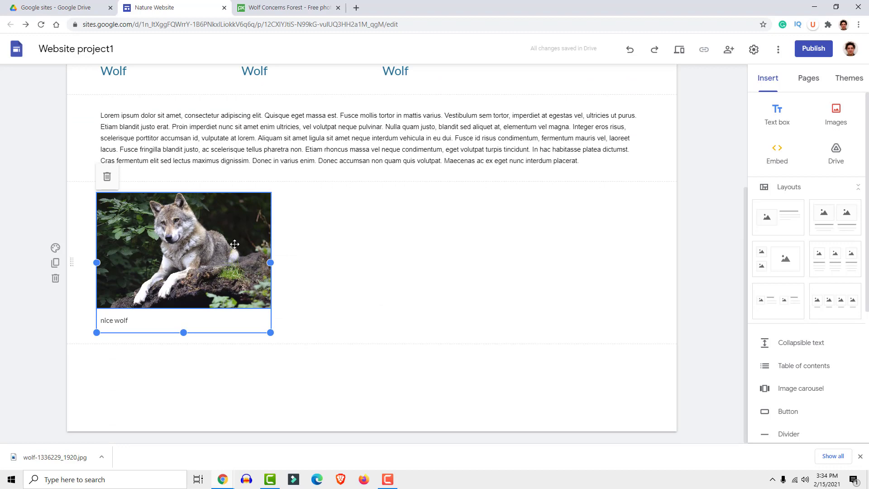
left_click(54, 263)
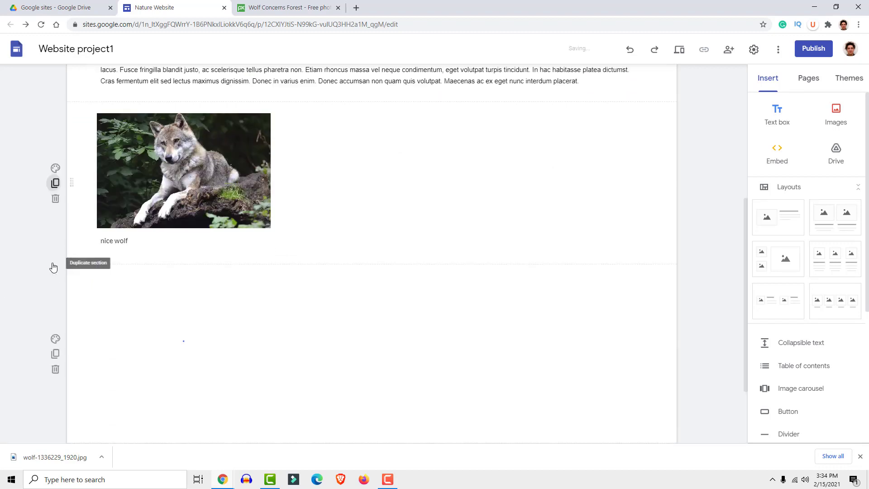
scroll(241, 282, "up", 3)
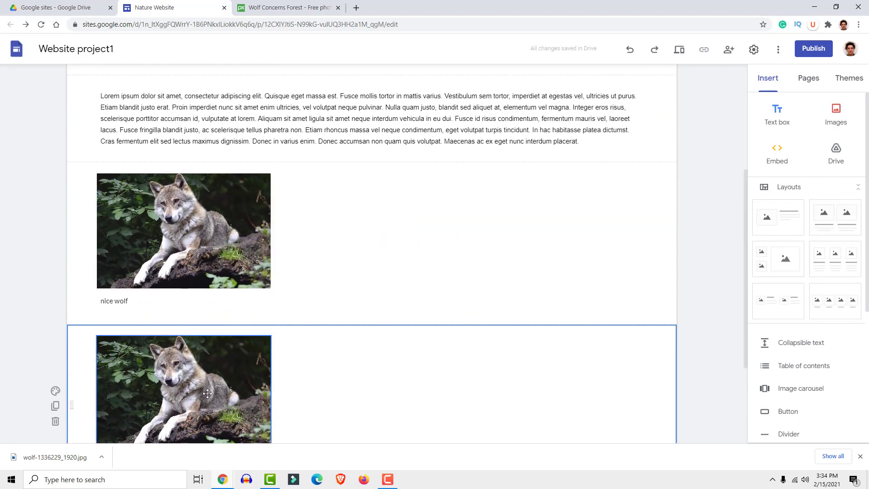
left_click(56, 421)
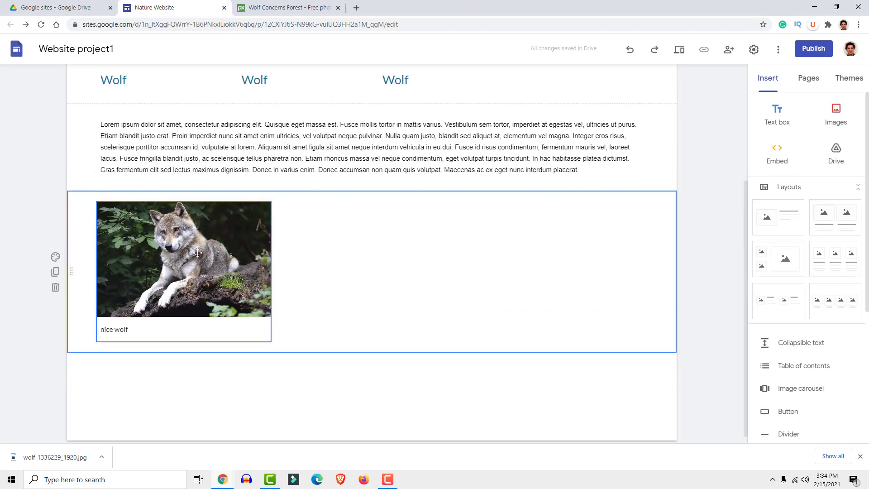
- Paste a copy of the wolf photo, place it beside the captioned one, and paste another copy below them
left_click(174, 248)
left_click(210, 251)
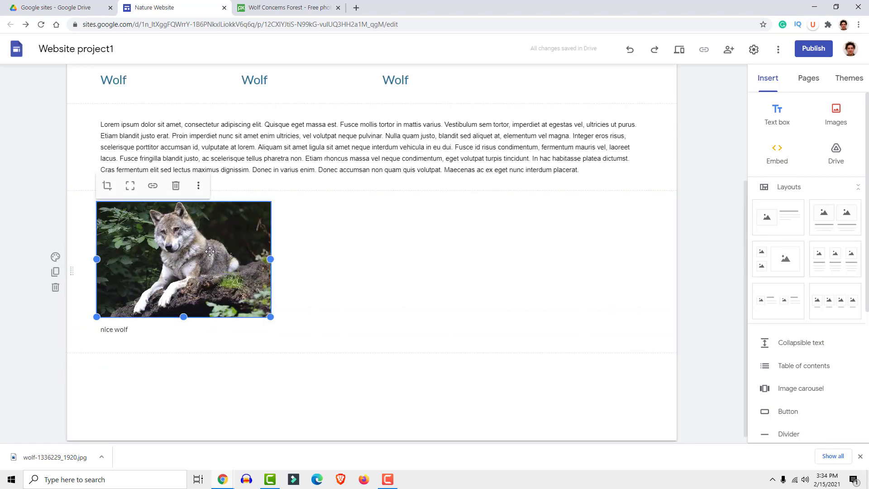
left_click(377, 267)
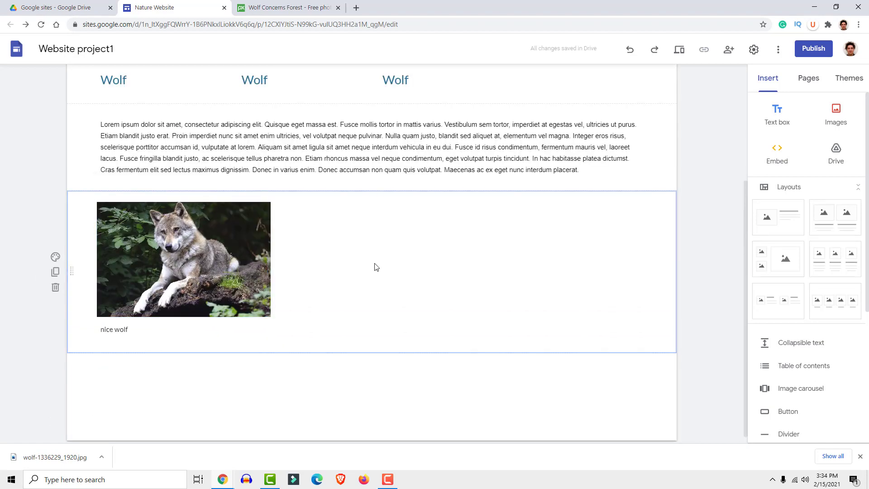
key("ctrl+v")
scroll(283, 282, "up", 2)
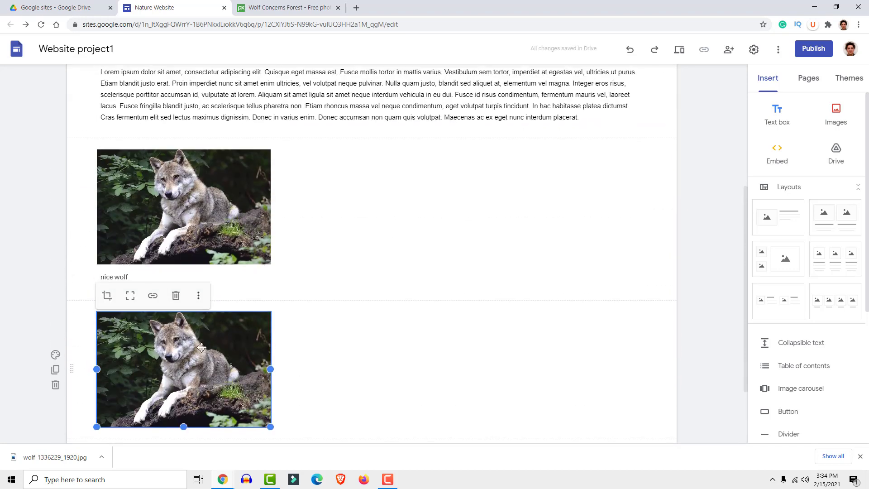
left_click_drag(222, 342, 362, 180)
key("ctrl+v")
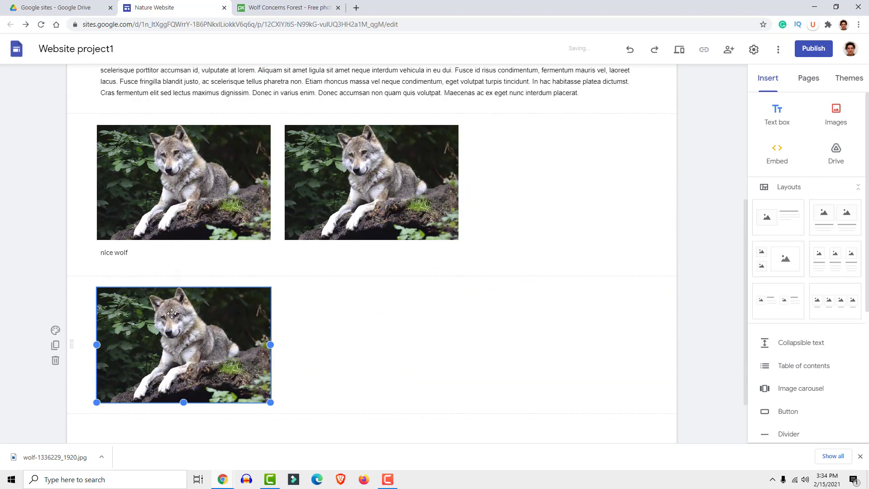
- Try to move the third wolf photo up into the row by way of the header, and undo both moves
scroll(237, 254, "down", 2)
left_click_drag(238, 254, 524, 105)
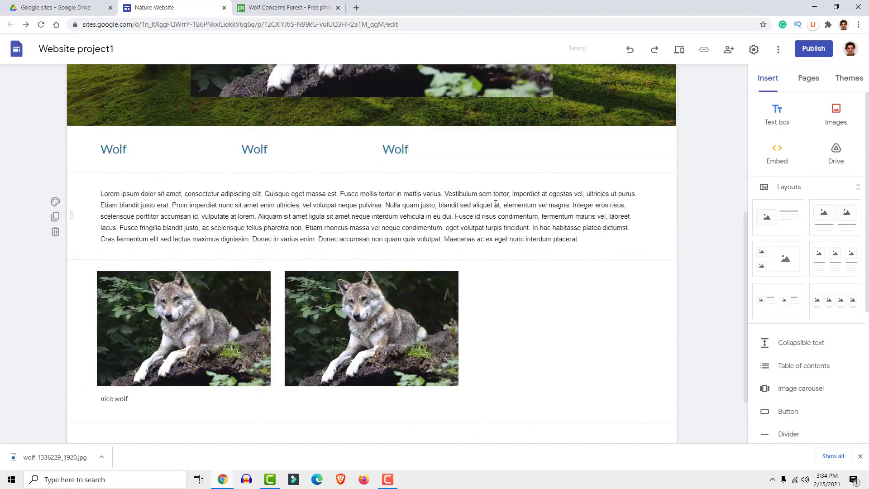
scroll(496, 204, "up", 3)
left_click_drag(408, 130, 485, 336)
scroll(457, 250, "down", 2)
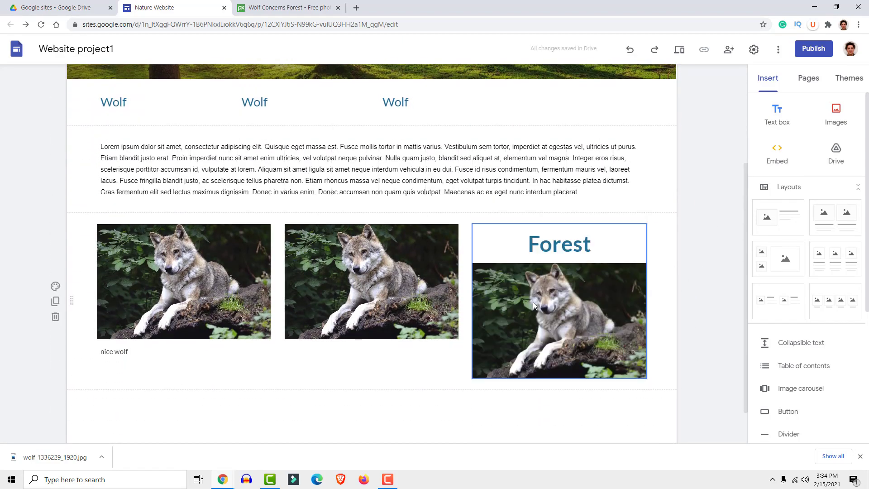
key("ctrl+z")
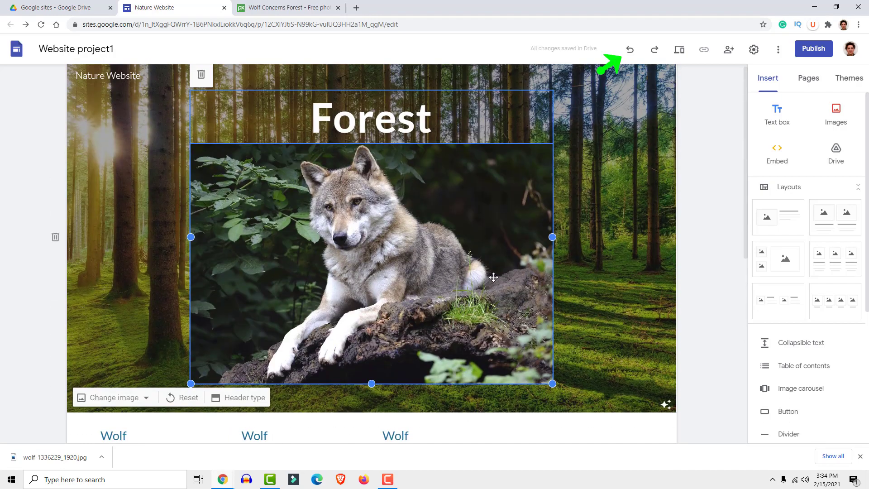
key("ctrl+z")
- Move the third wolf photo into the empty third column beside the other two
scroll(251, 304, "up", 2)
left_click_drag(178, 371, 492, 195)
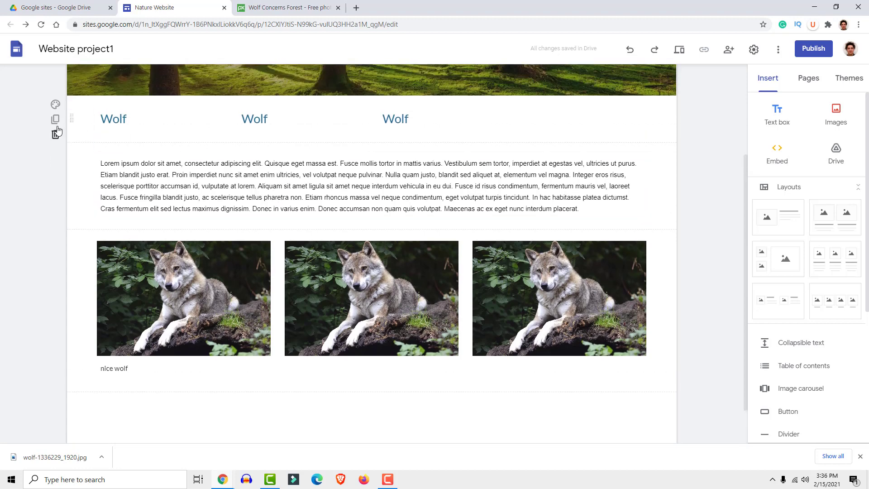
- Delete the sections with the Wolf headings, the Lorem ipsum text and the wolf photos, keeping only the Forest header
left_click(56, 134)
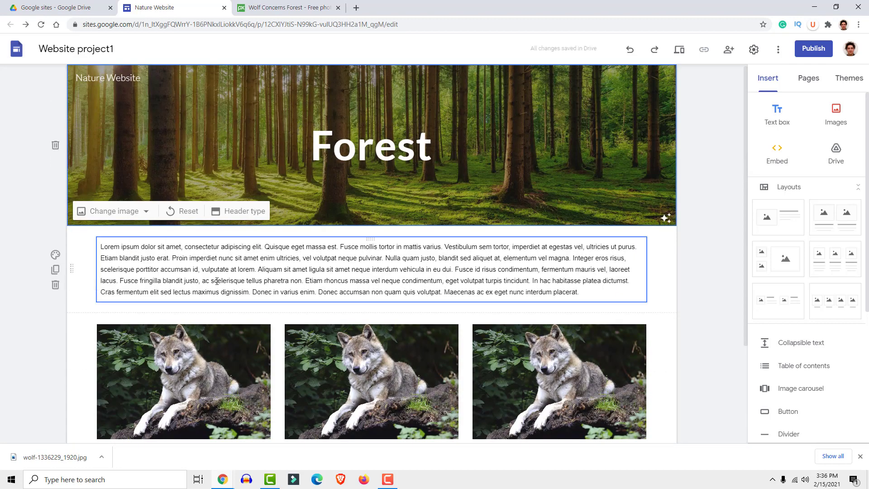
left_click(56, 284)
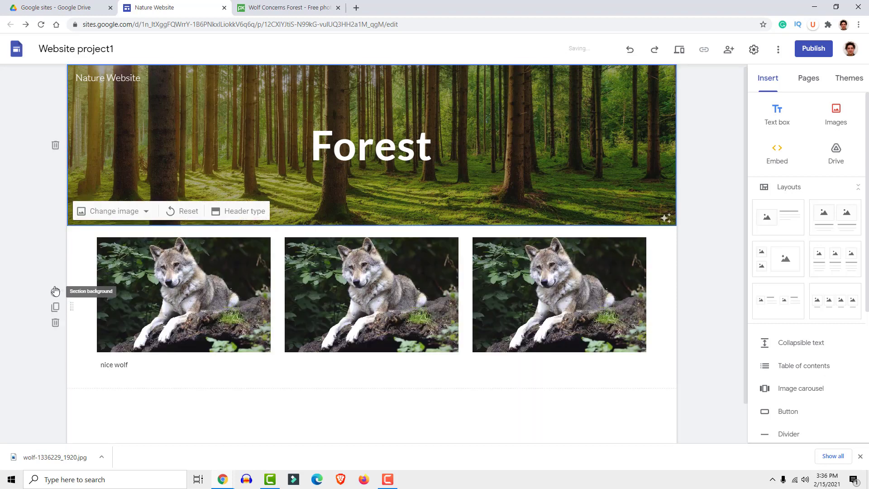
left_click(56, 322)
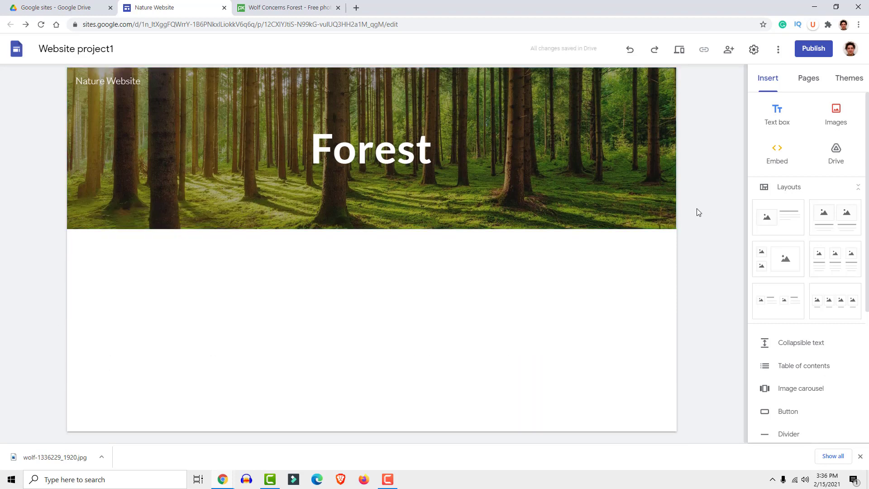
- Insert the three-column layout with an image placeholder, heading and text in each column below the Forest header
scroll(761, 200, "down", 1)
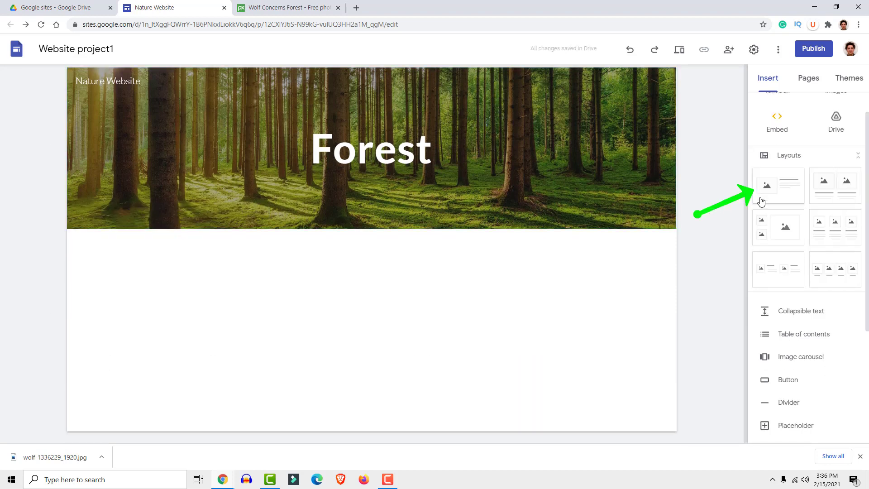
left_click(838, 163)
left_click(840, 161)
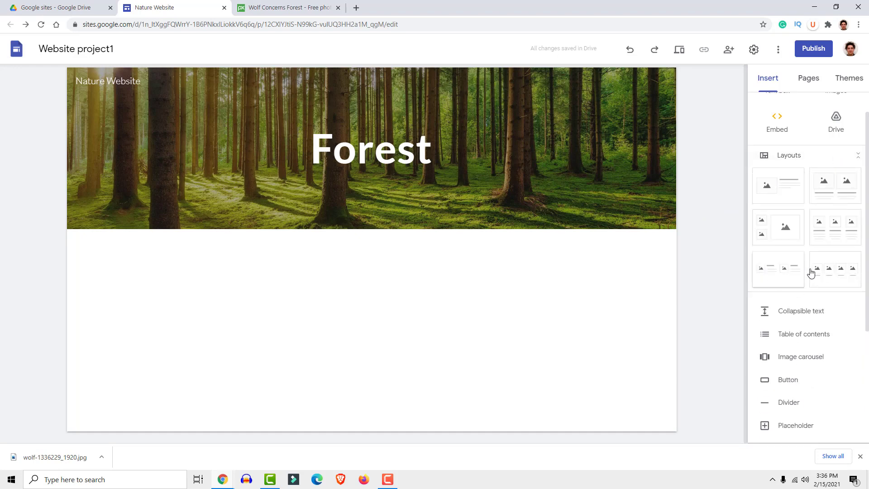
left_click(840, 234)
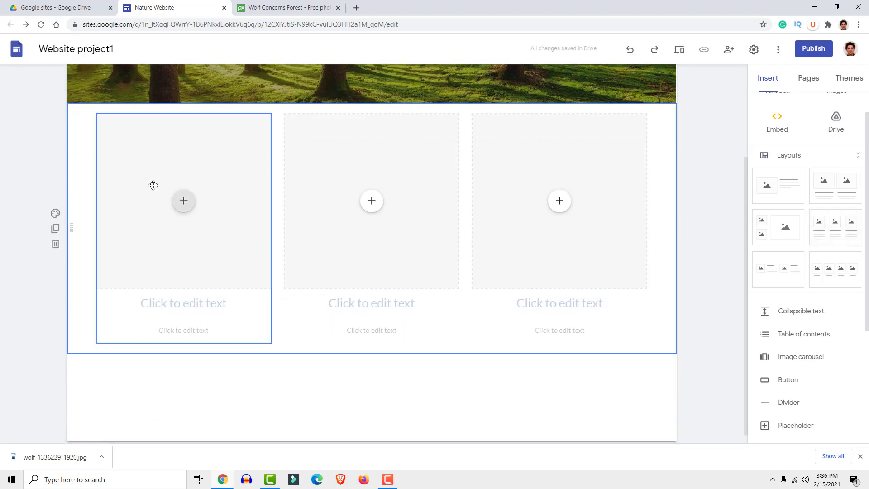
- Upload image_1.1.1 from the davinci folder into the first column's image placeholder
left_click(183, 202)
left_click(213, 232)
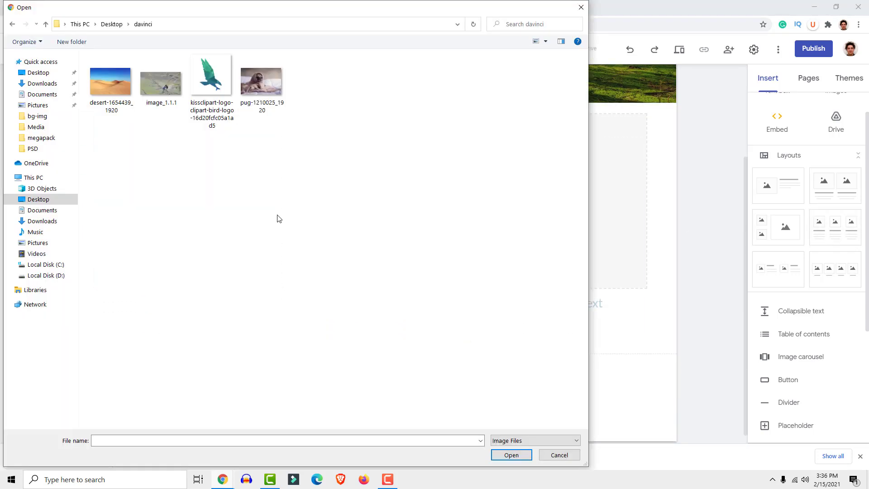
left_click(109, 93)
left_click(161, 93)
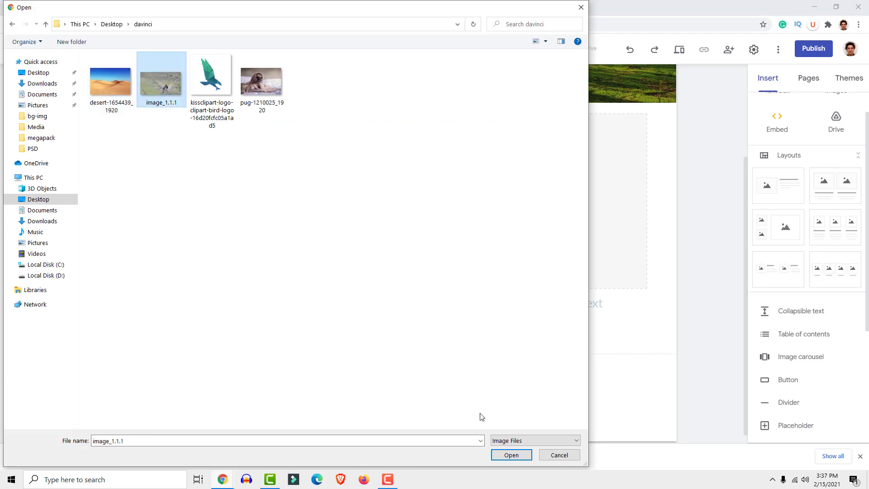
left_click(511, 455)
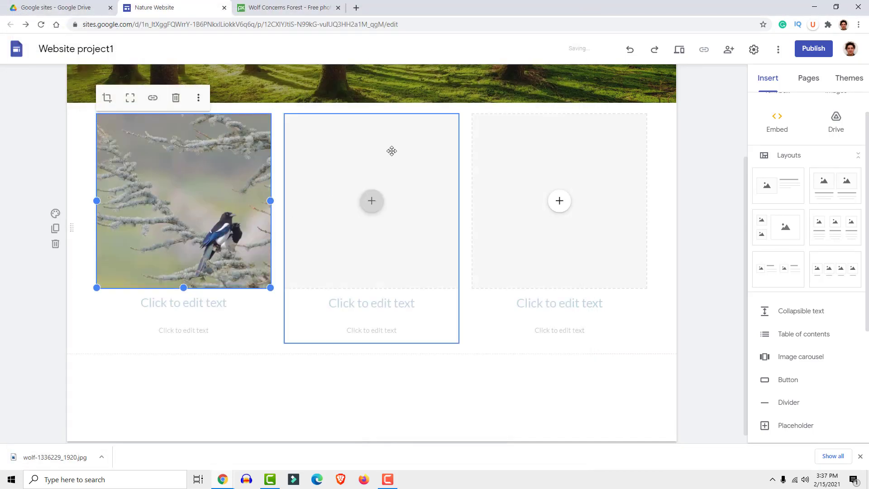
- Fill the second column's image placeholder with the recent wolf photo from Google Drive
left_click(372, 201)
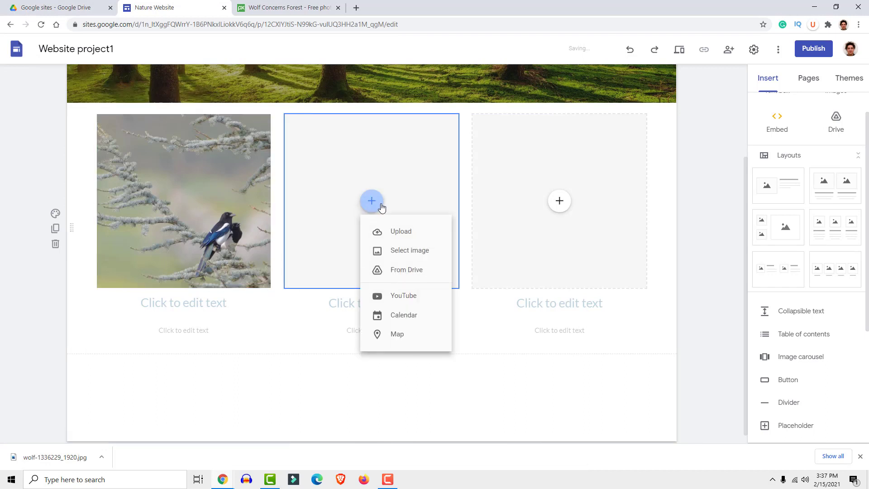
left_click(399, 251)
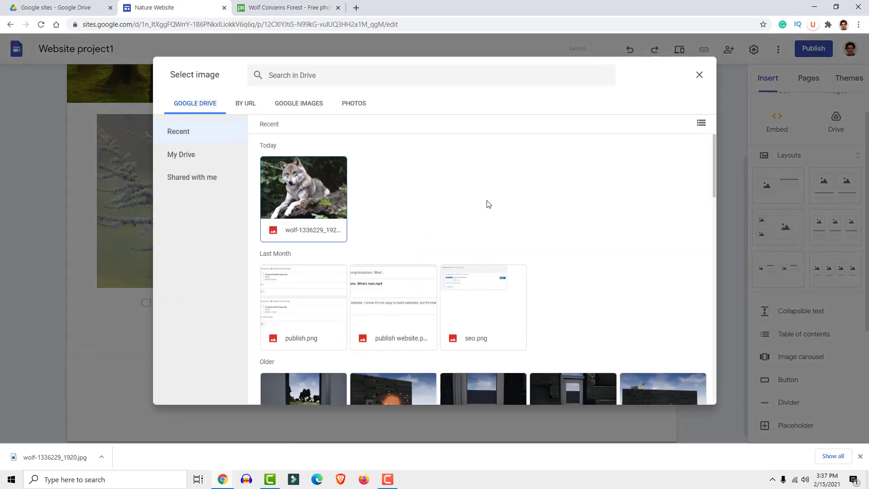
double_click(313, 189)
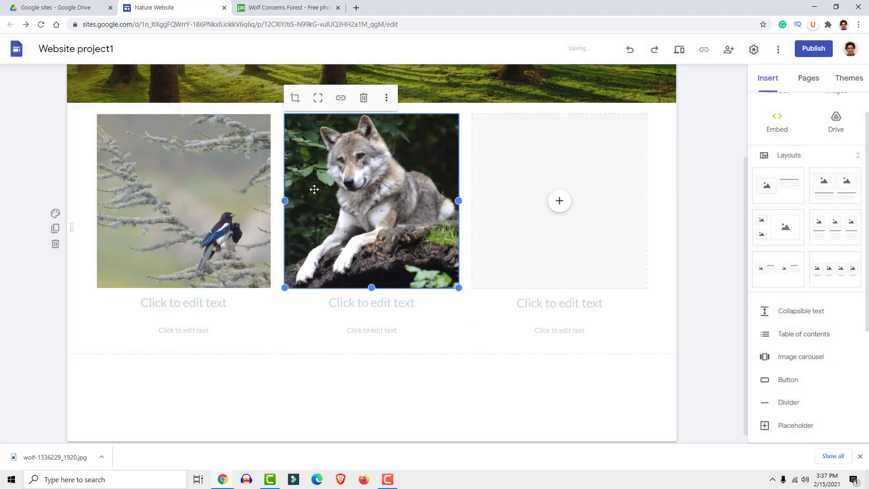
- Set the third column's placeholder to take an image by URL, and search Pixabay for "eagle"
left_click(561, 203)
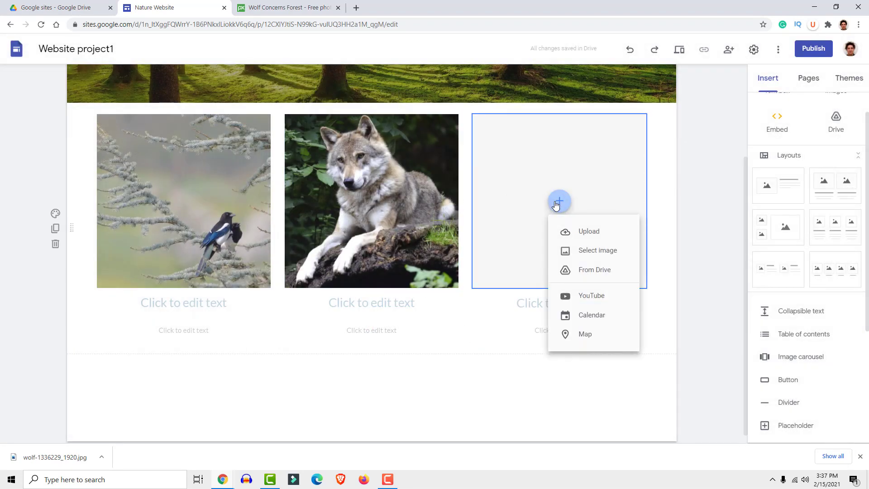
left_click(589, 251)
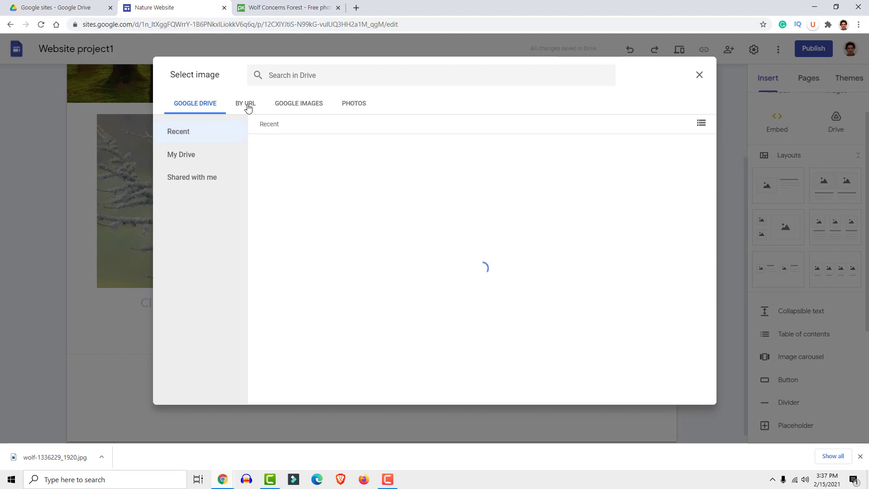
left_click(247, 105)
left_click(284, 9)
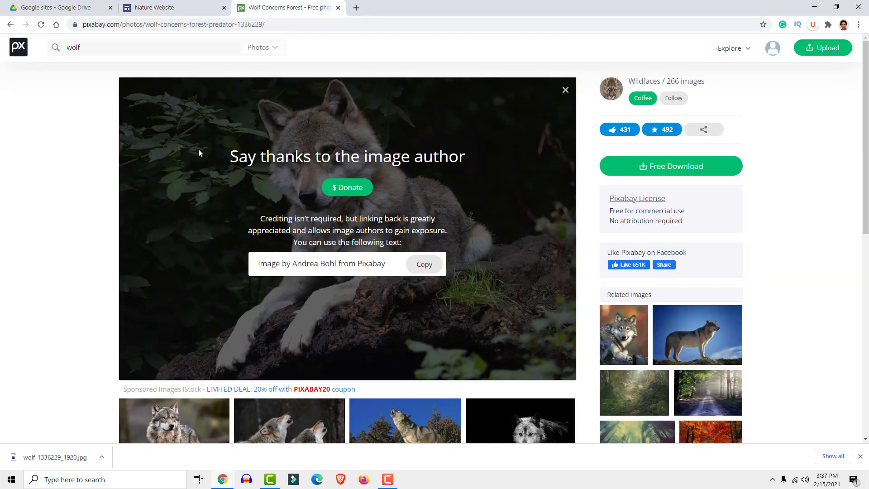
left_click_drag(112, 54, 57, 54)
type("eagle")
key("Return")
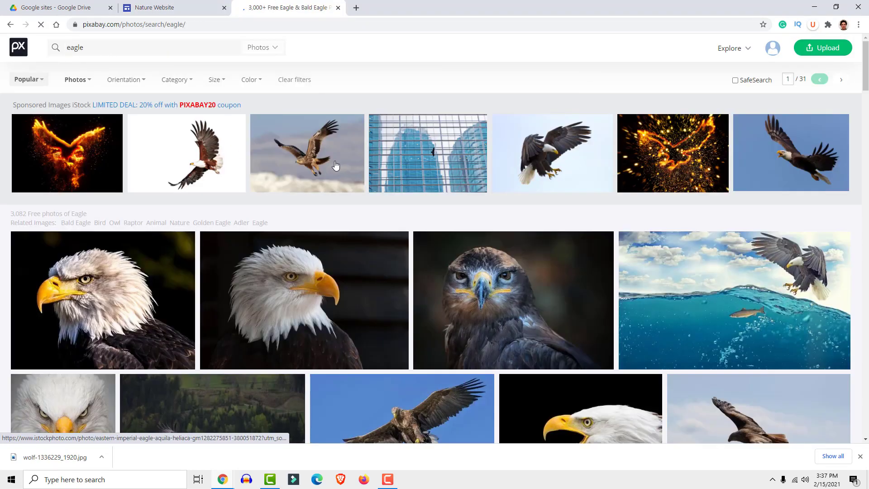
- Open the first White Tailed Eagle photo's image in its own tab and copy its URL
scroll(347, 156, "down", 2)
scroll(346, 156, "down", 1)
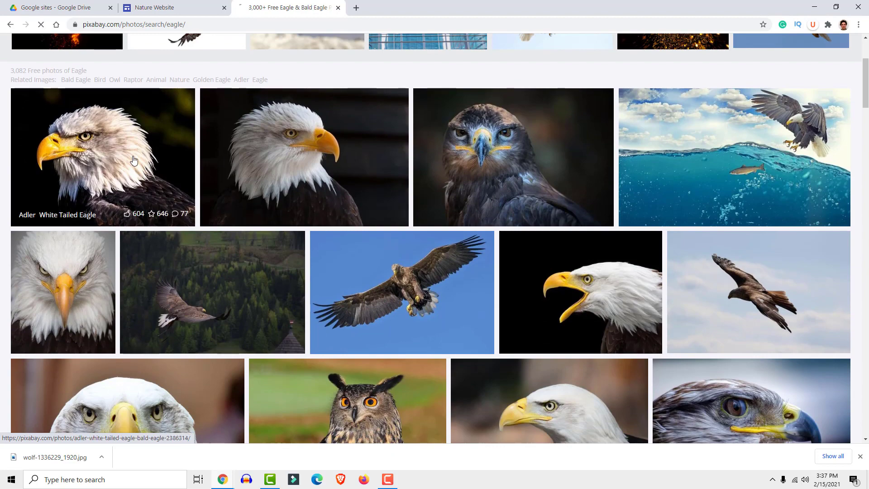
left_click(134, 159)
right_click(351, 166)
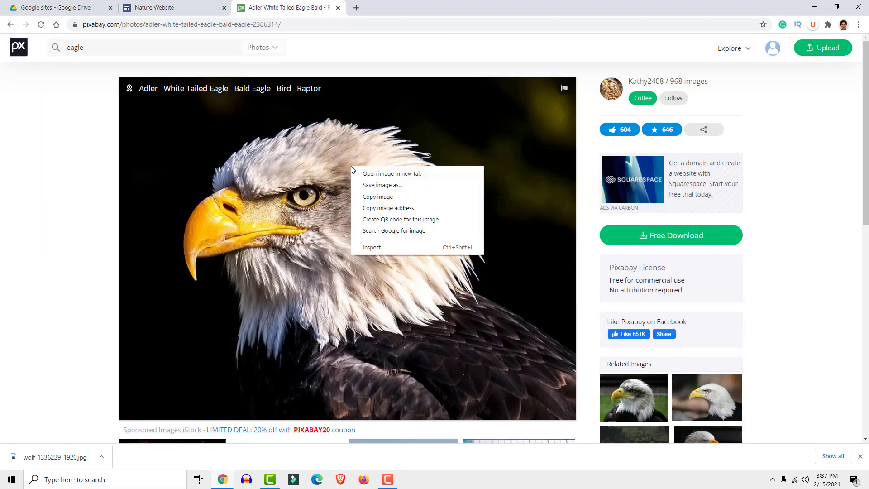
left_click(392, 174)
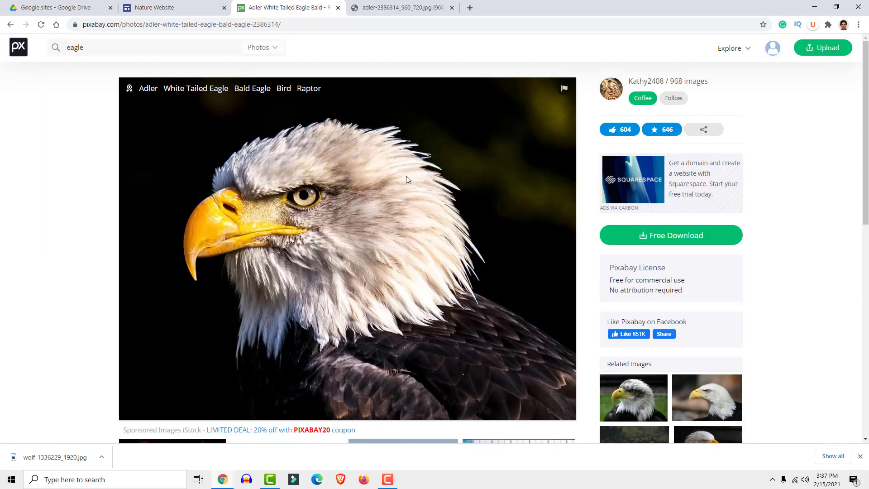
left_click(399, 7)
left_click(306, 25)
key("ctrl+c")
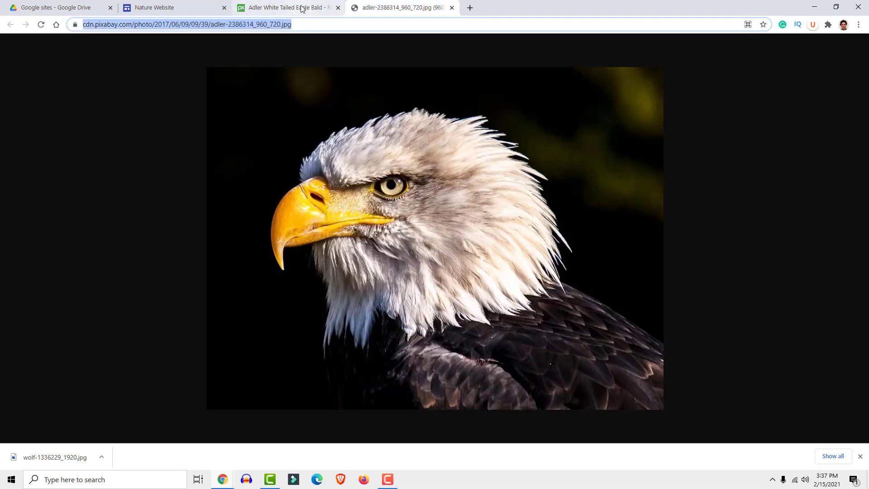
- Back in the Nature Website editor, insert the eagle photo into the third column from the copied image URL
left_click(186, 6)
left_click(346, 150)
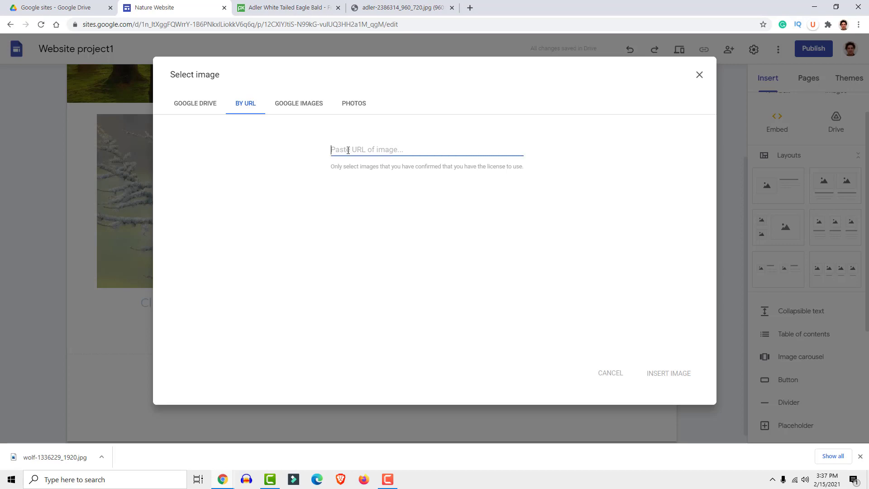
key("ctrl+v")
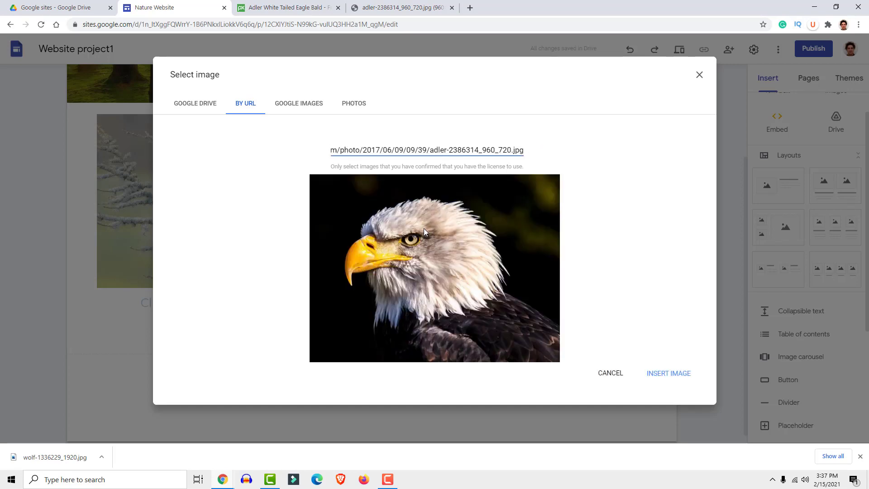
left_click(657, 374)
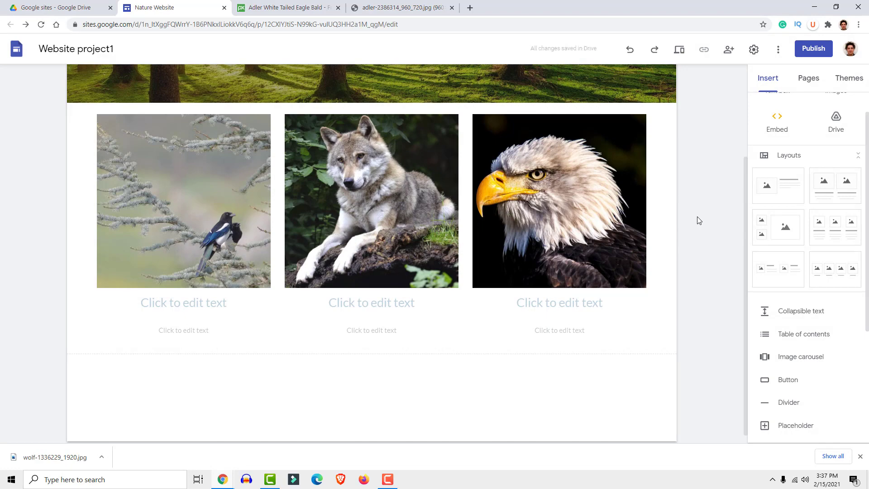
left_click(392, 4)
left_click(290, 4)
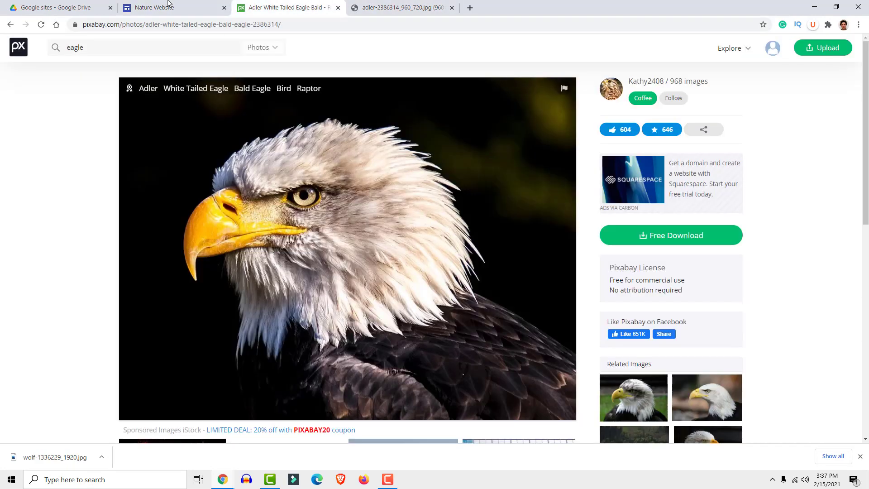
left_click(367, 4)
left_click(182, 6)
- Enter the headings "Bird", "Wolf" and "Eagle" under the three column photos
left_click(227, 304)
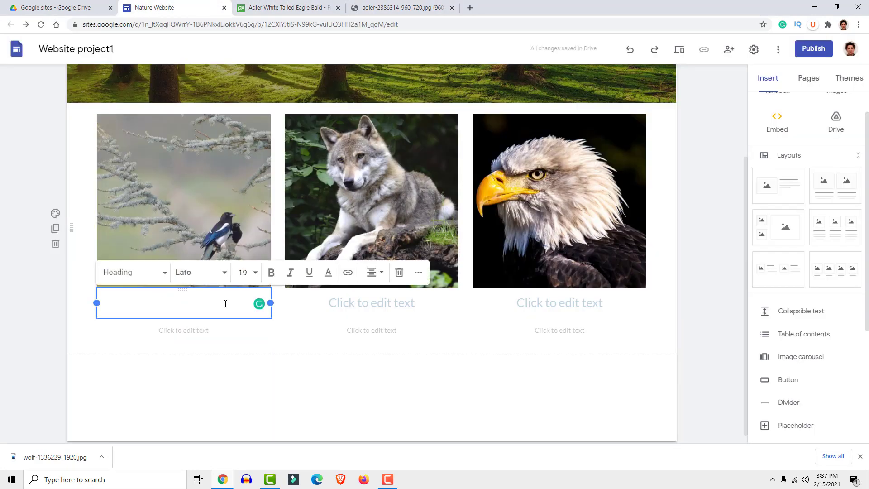
left_click(421, 302)
type("Wolf")
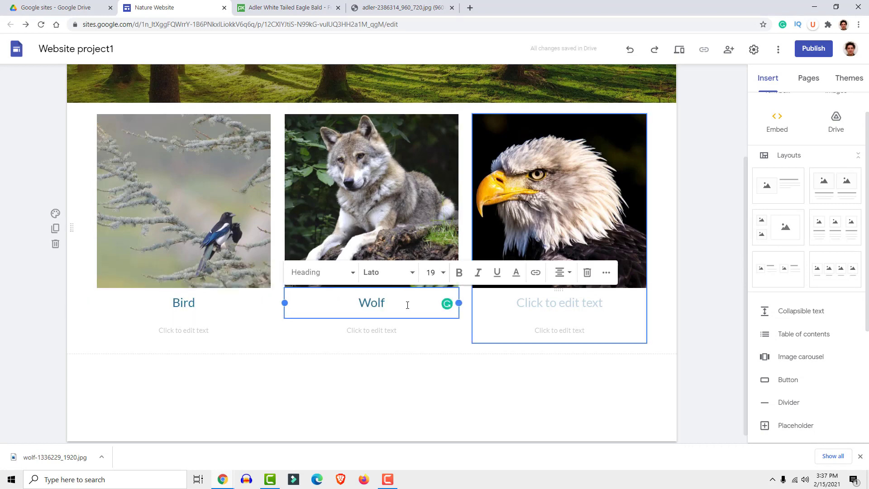
left_click(592, 303)
type("Eagle")
left_click(217, 334)
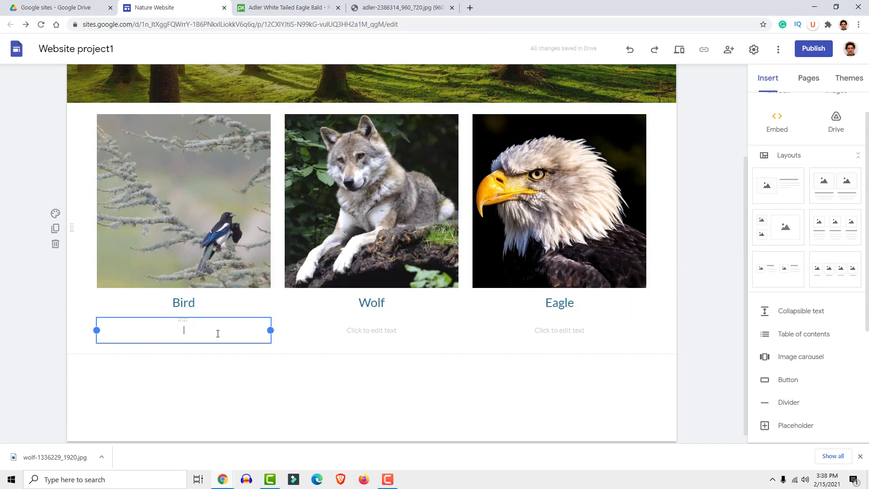
left_click(539, 335)
left_click(708, 235)
- Insert an empty text box between the Forest header and the three photo columns
scroll(702, 242, "up", 3)
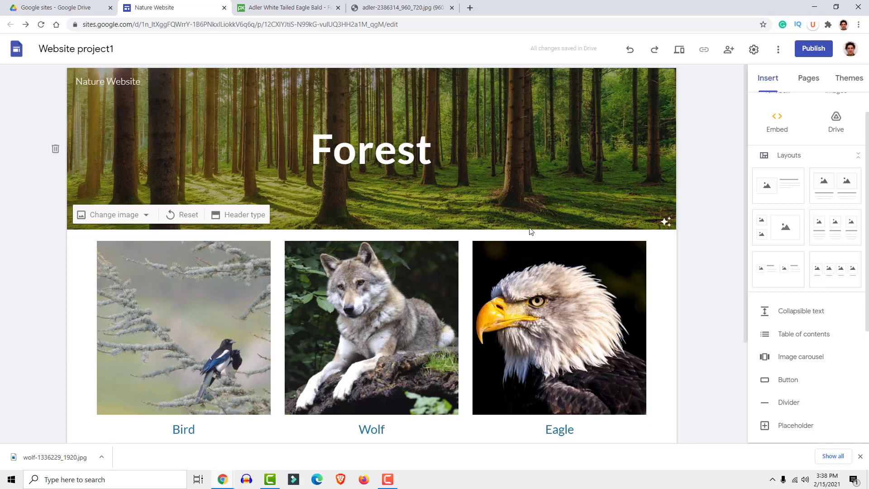
scroll(824, 167, "up", 1)
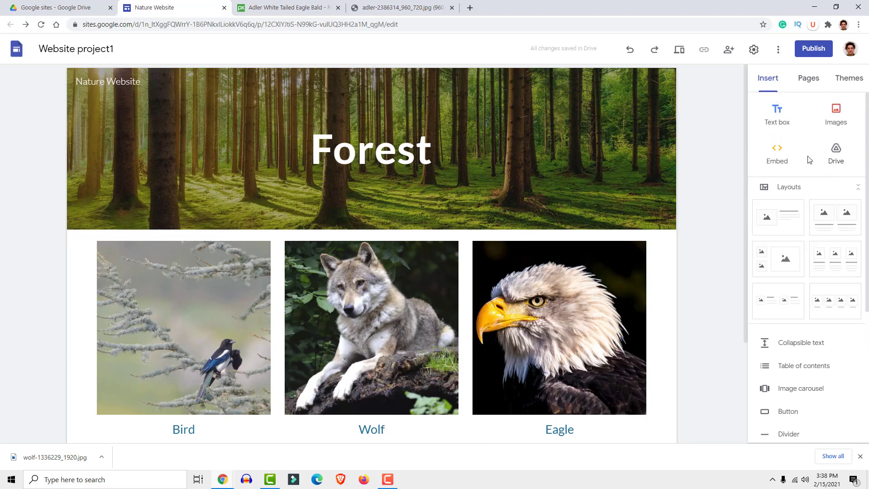
left_click(781, 113)
left_click(716, 151)
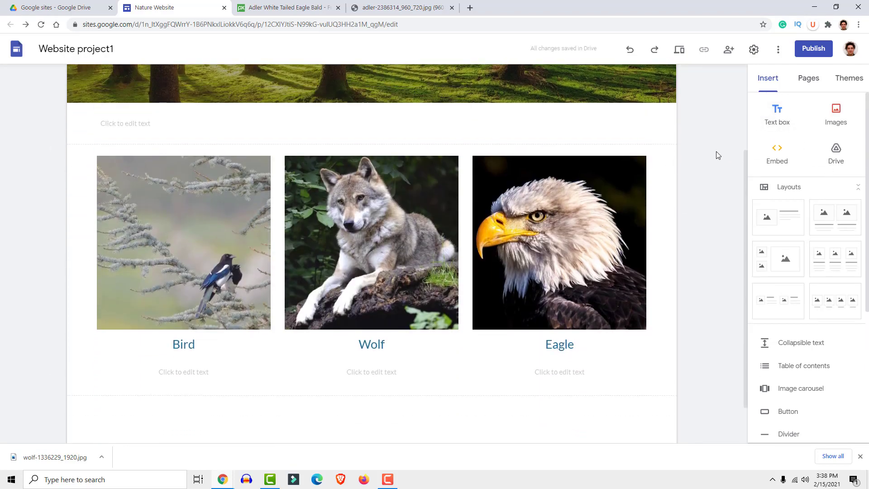
- Add a second empty text box and move its section below the Bird, Wolf and Eagle columns
scroll(717, 126, "up", 2)
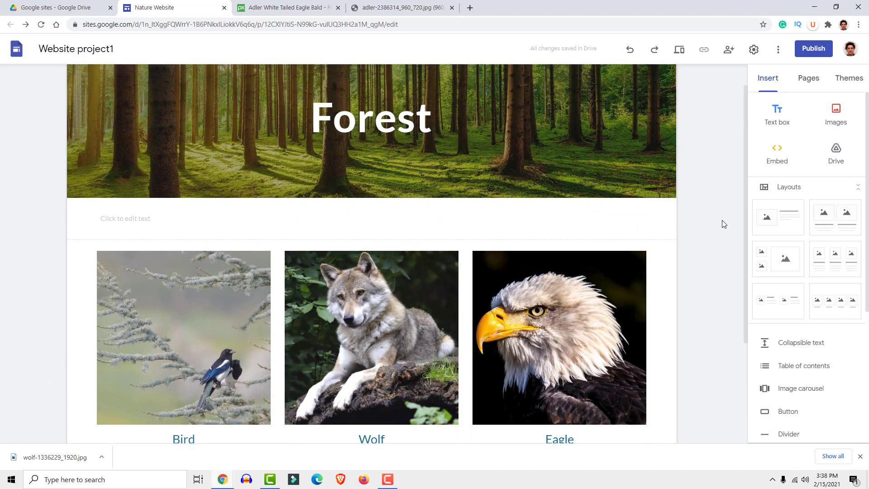
scroll(672, 227, "down", 1)
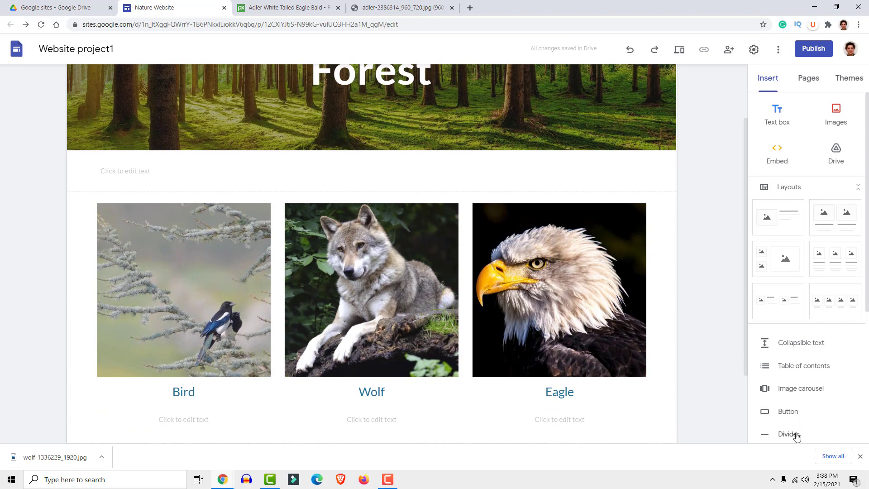
scroll(795, 438, "down", 4)
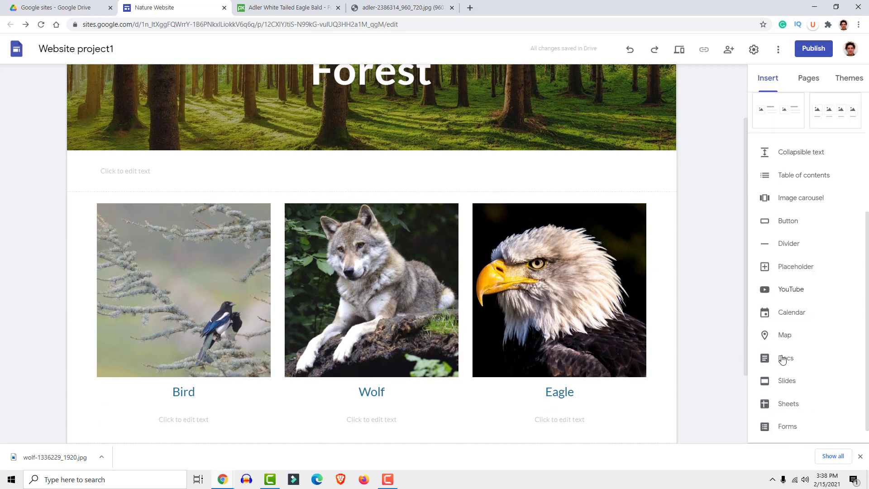
scroll(706, 324, "up", 2)
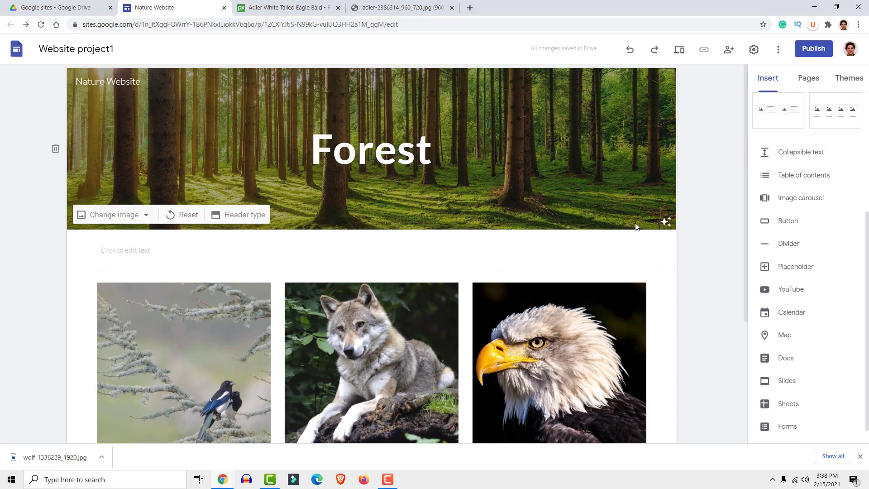
scroll(688, 251, "down", 4)
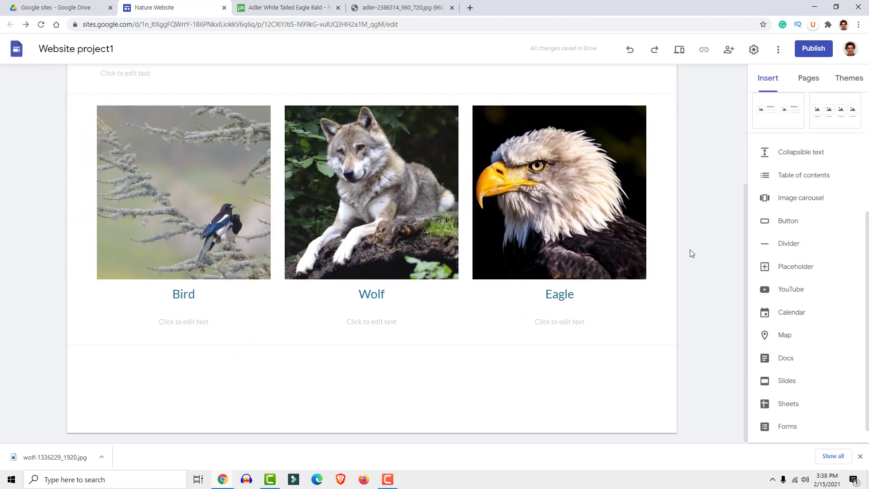
scroll(690, 249, "up", 1)
scroll(781, 233, "up", 4)
left_click(777, 115)
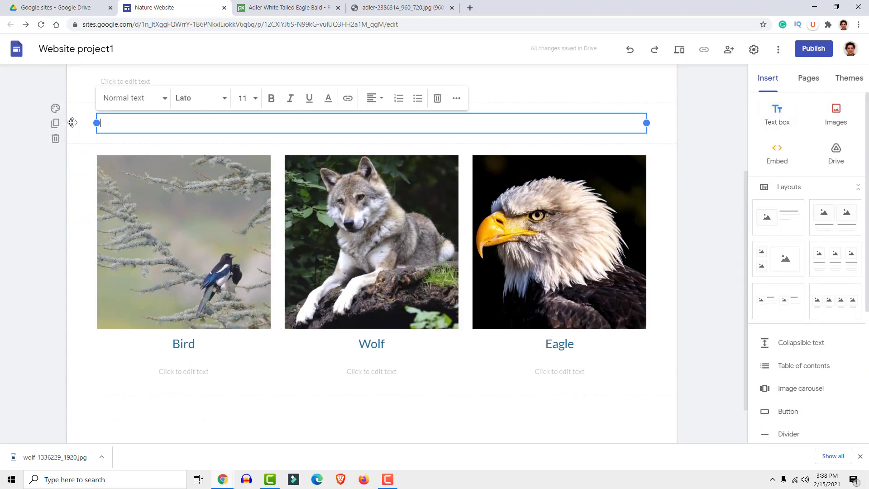
left_click_drag(72, 122, 74, 380)
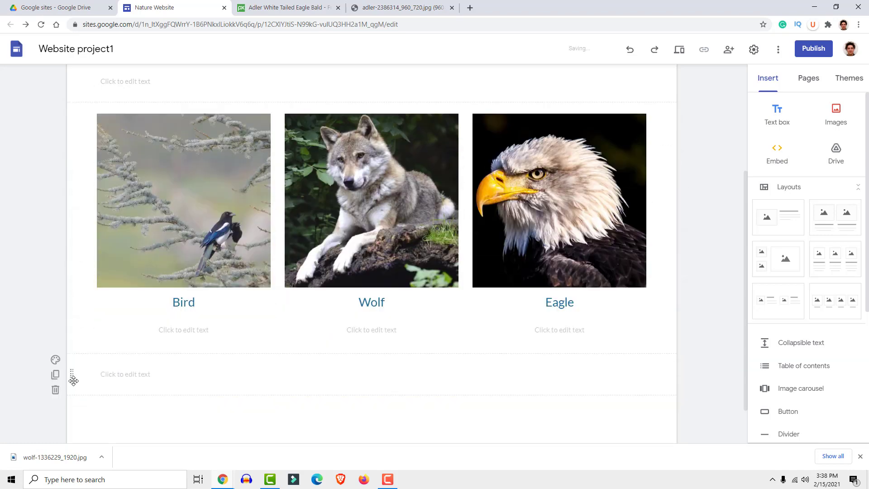
scroll(698, 284, "down", 1)
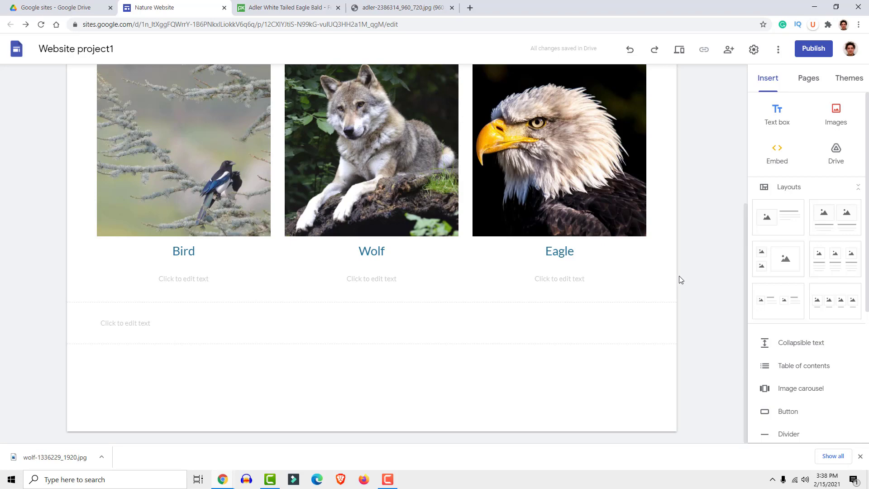
- Try out a table of contents below the Forest header against the three column headings, and delete its section
left_click(778, 368)
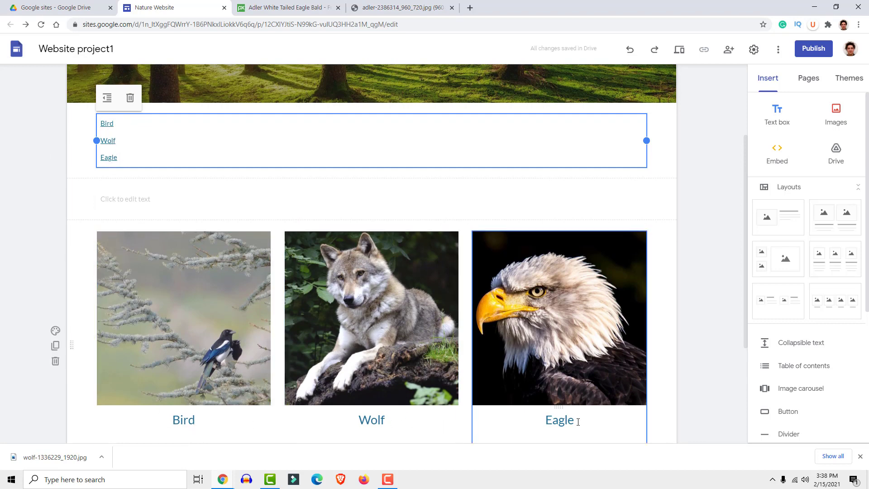
left_click(193, 421)
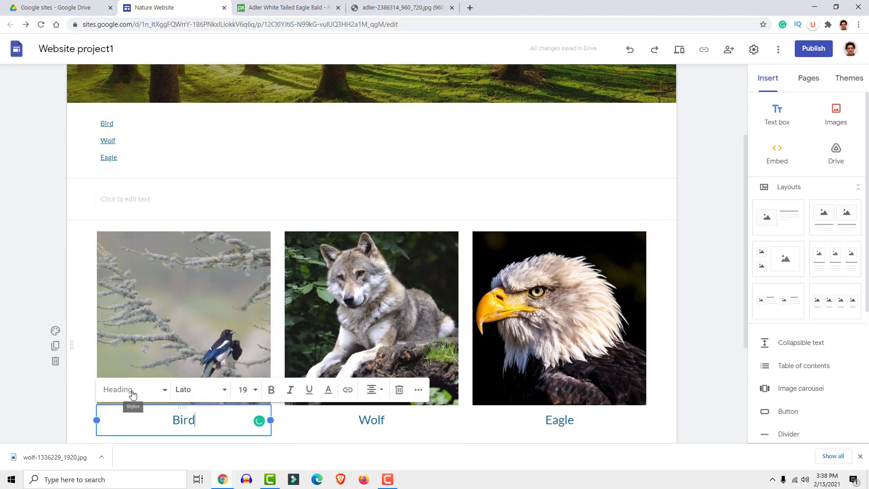
left_click(423, 425)
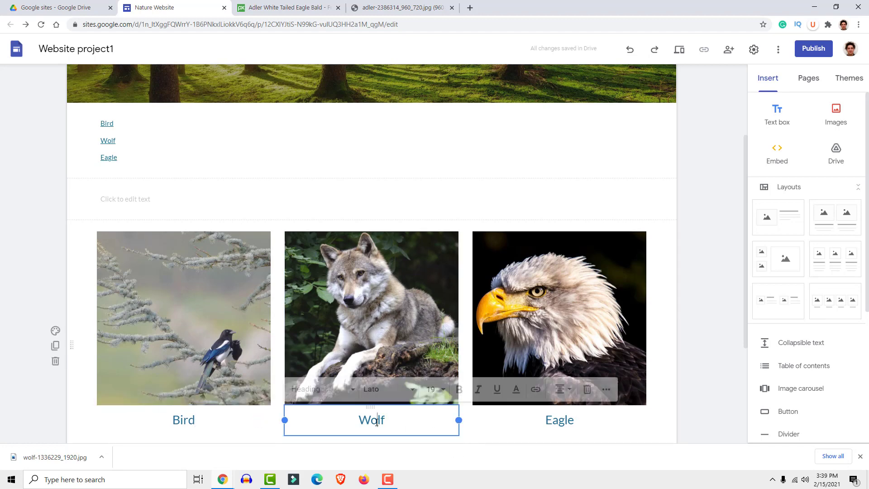
left_click(539, 415)
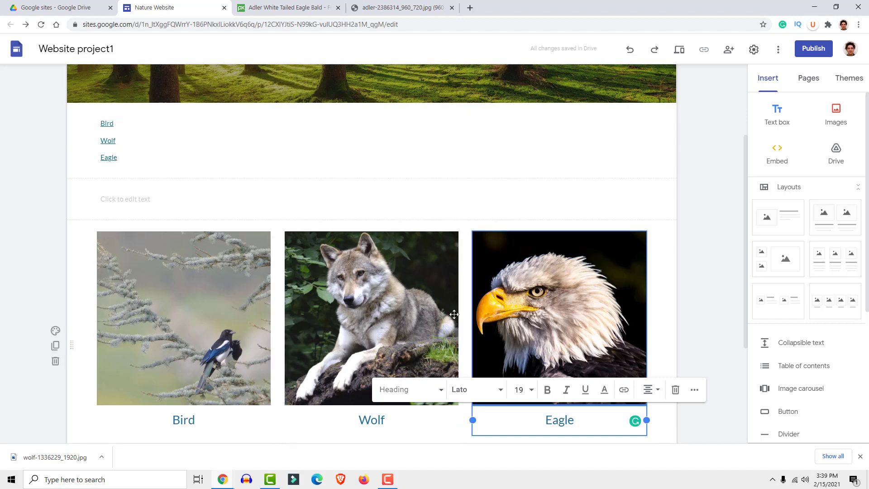
scroll(716, 266, "up", 3)
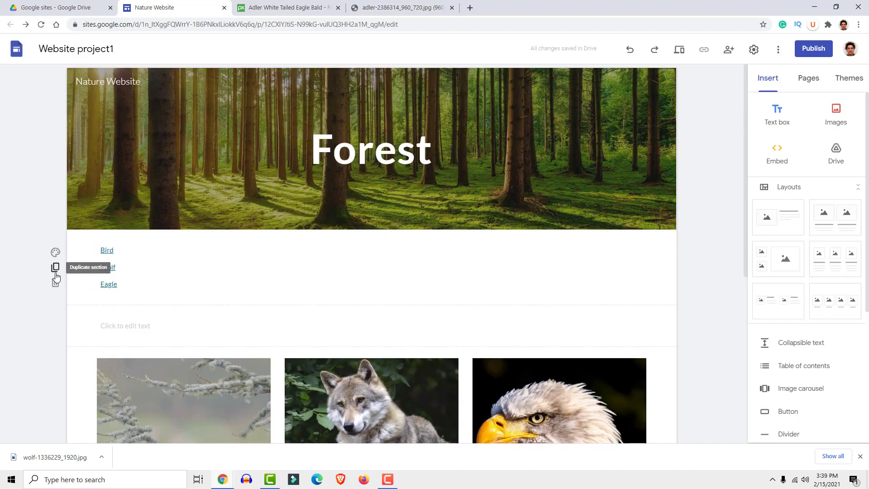
left_click(56, 283)
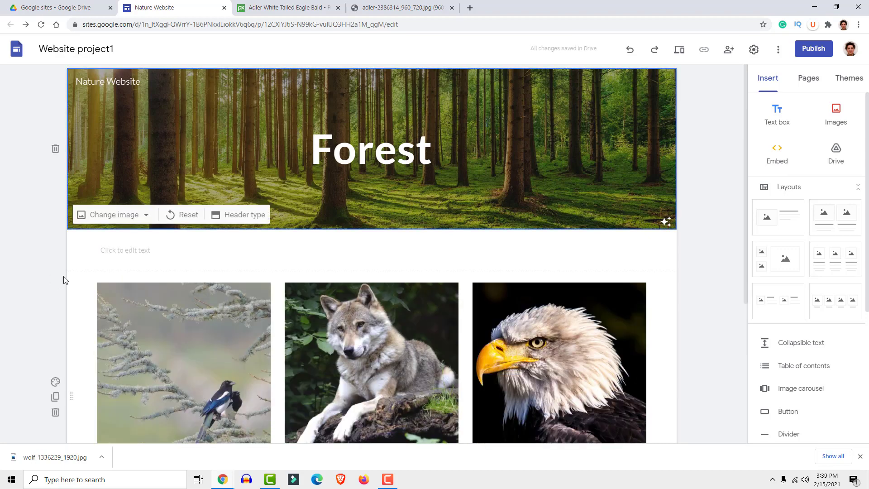
- Insert a collapsible text block below the lower text box with the heading "Nature" and the body "Text1", and test expanding it
scroll(704, 237, "down", 3)
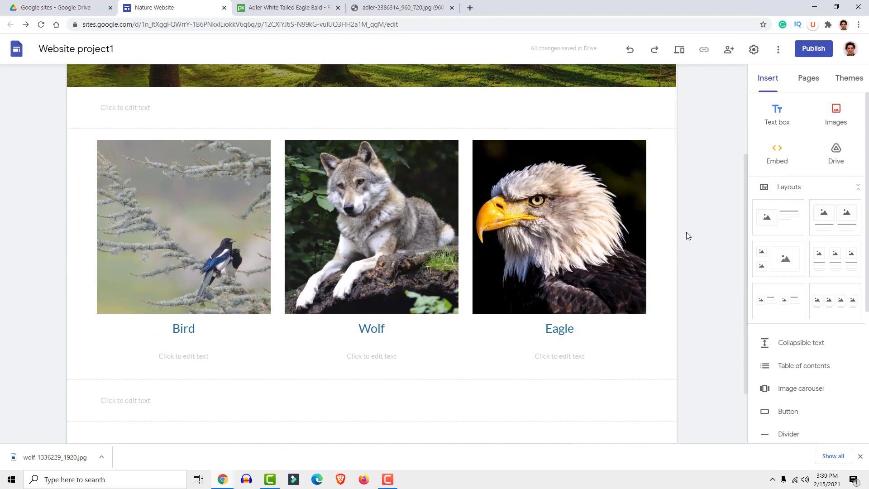
left_click(860, 456)
scroll(748, 262, "down", 1)
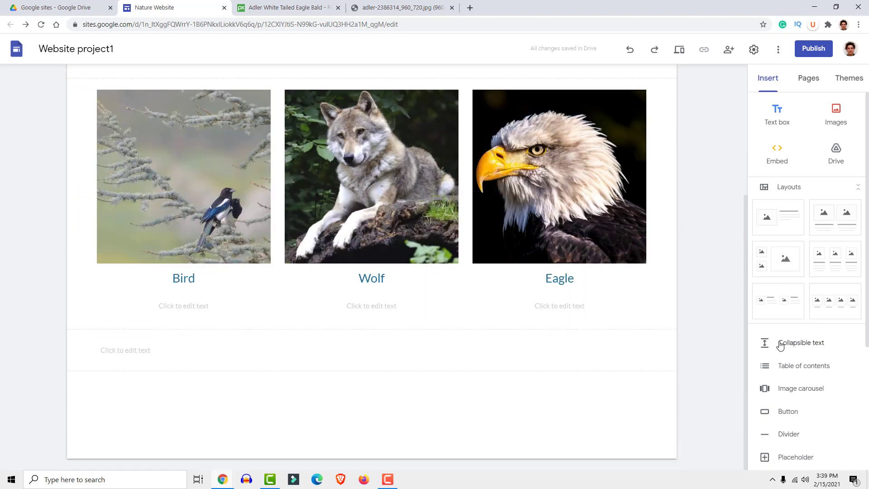
left_click(791, 346)
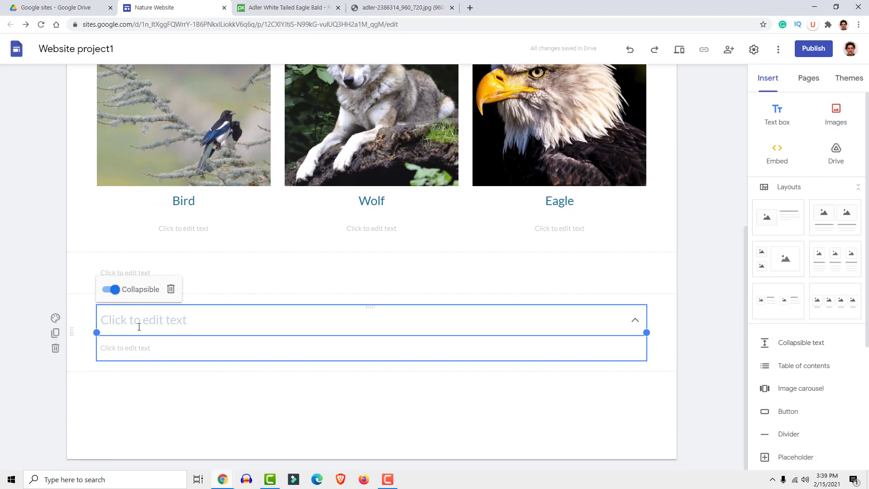
type("Na")
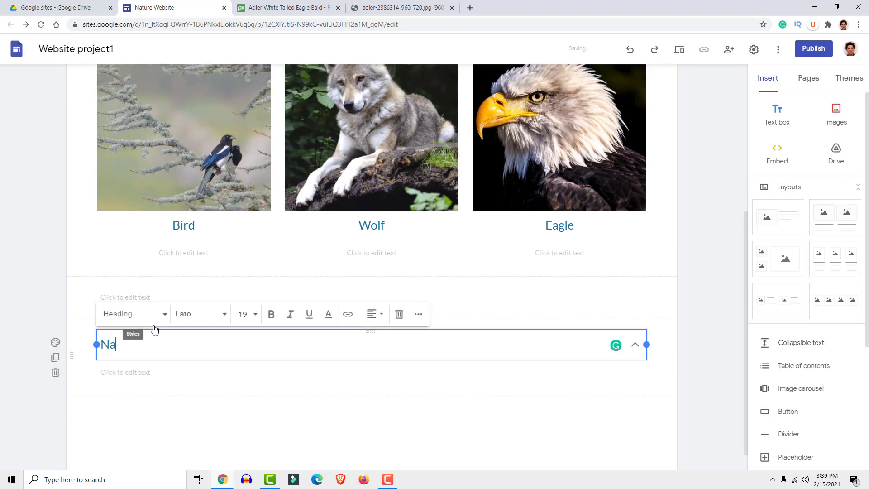
type("ture")
left_click(149, 372)
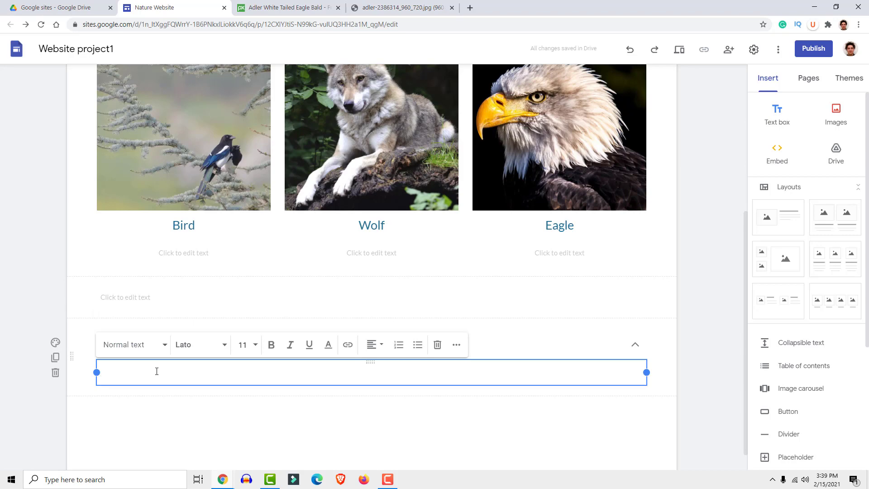
type("Text1")
left_click(154, 411)
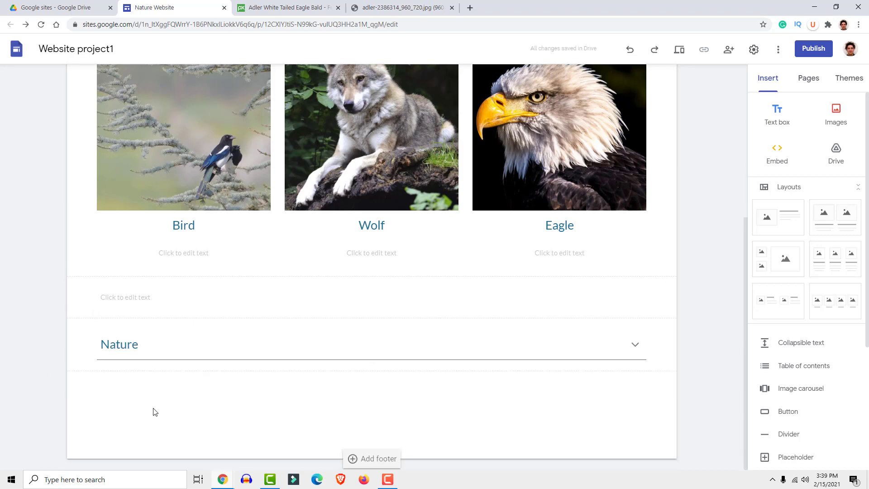
left_click(636, 346)
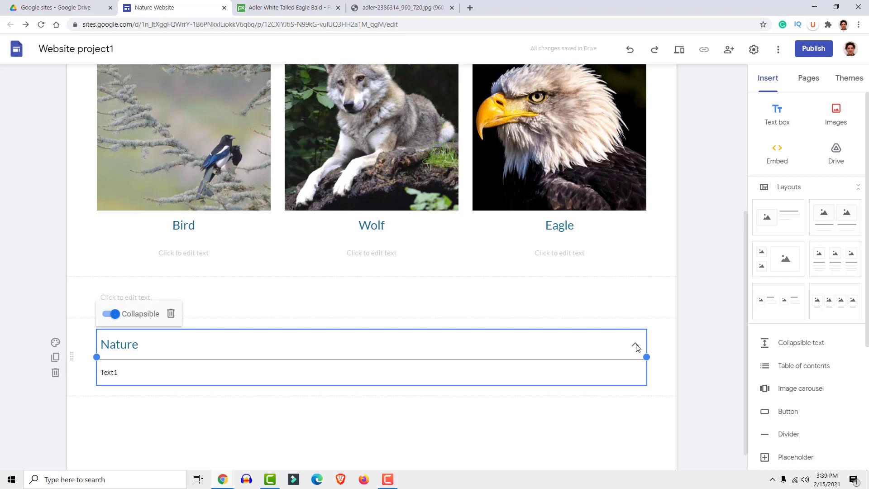
left_click(681, 336)
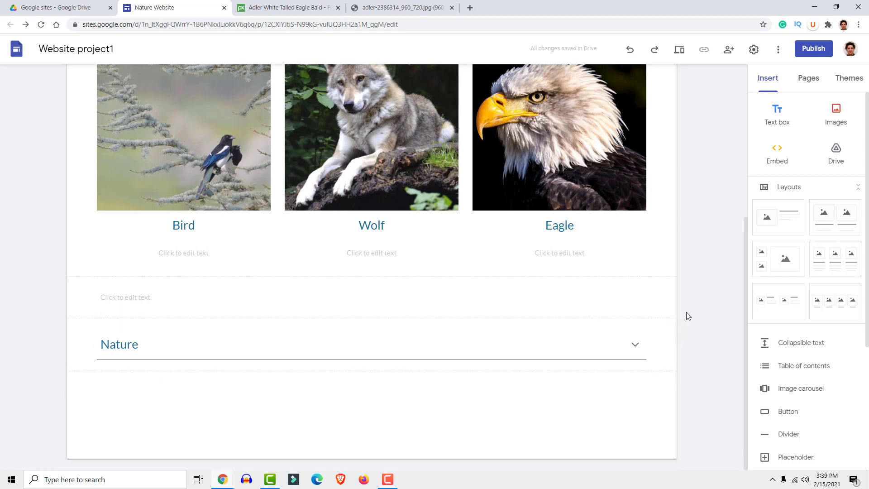
- Preview the site, looking over the large-screen layout and the phone layout
scroll(693, 163, "up", 5)
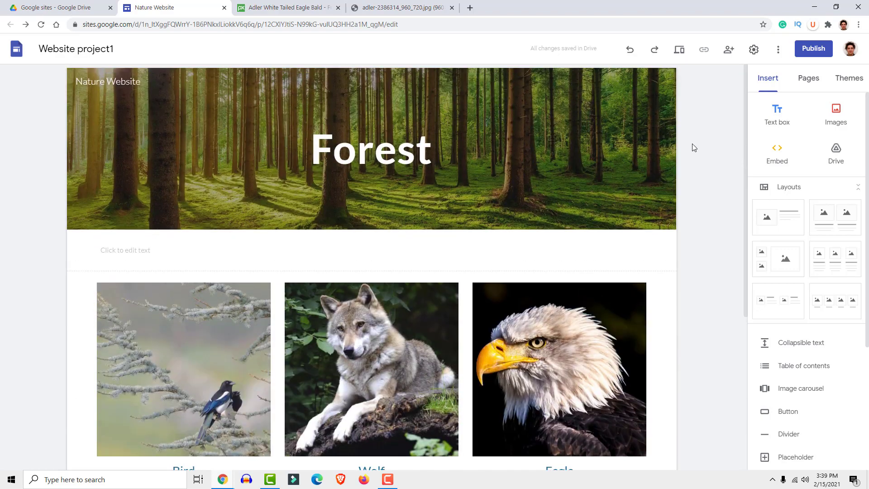
left_click(679, 51)
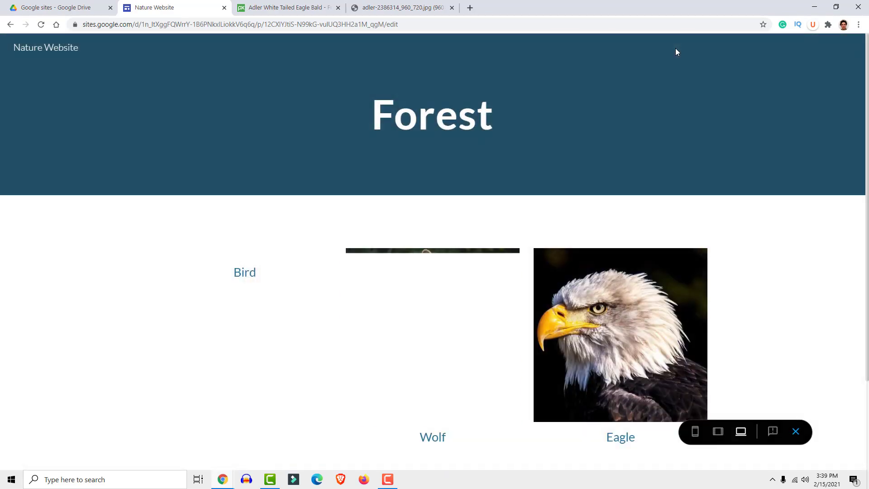
scroll(356, 224, "down", 1)
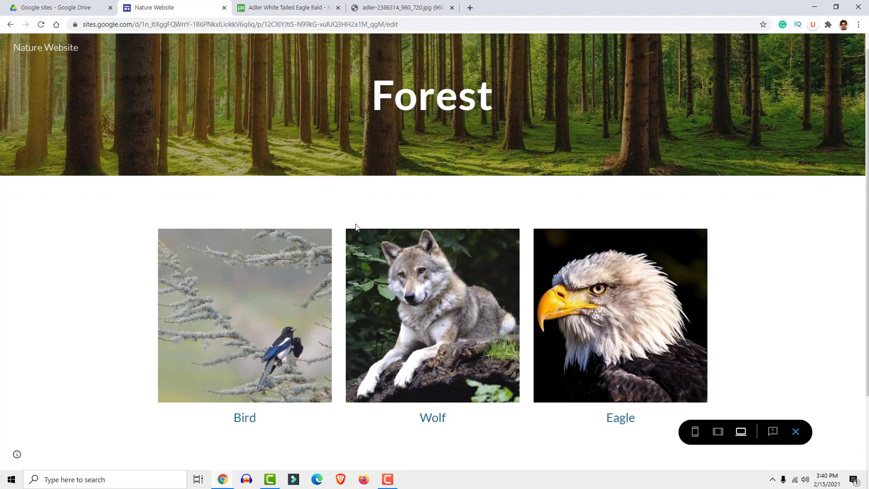
scroll(728, 273, "up", 1)
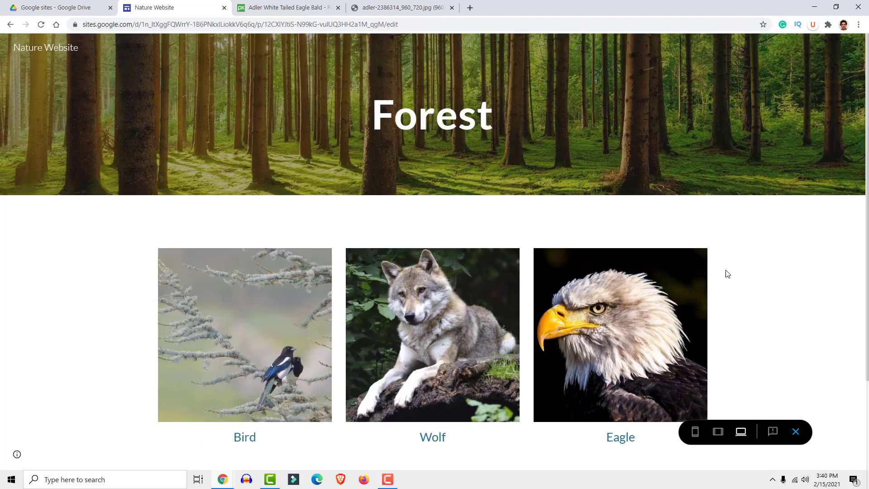
left_click(695, 433)
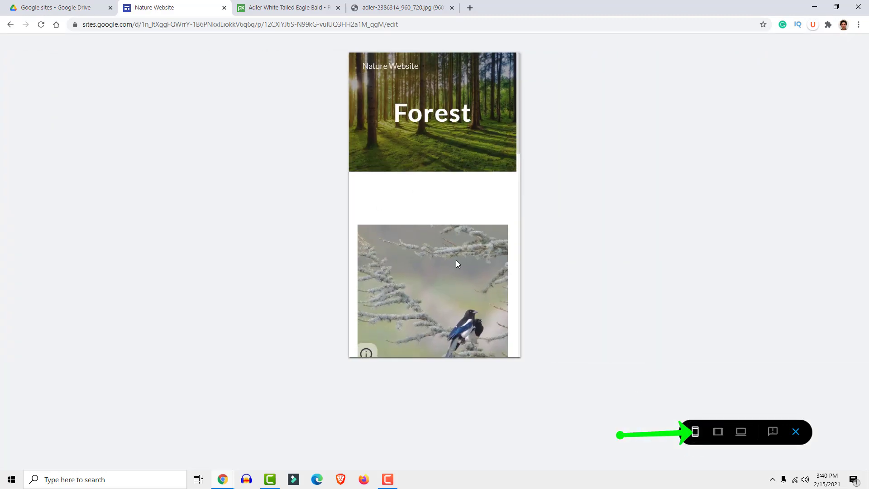
scroll(456, 236, "down", 3)
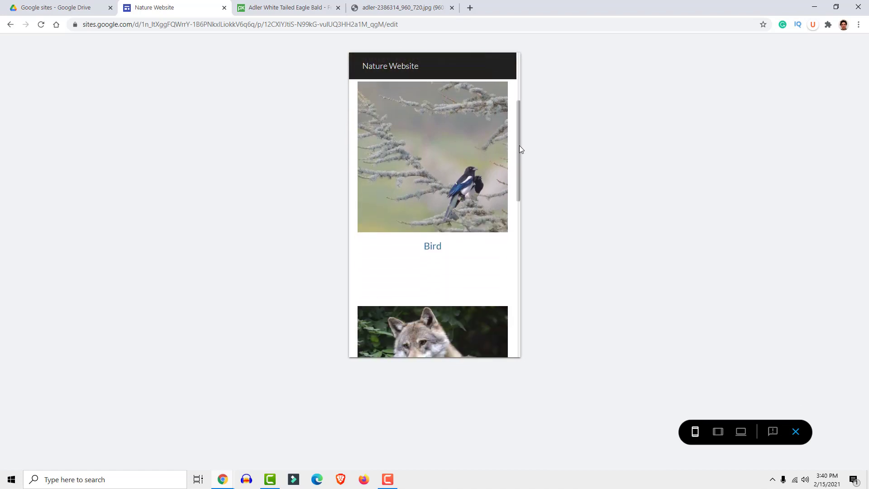
left_click_drag(520, 150, 538, 96)
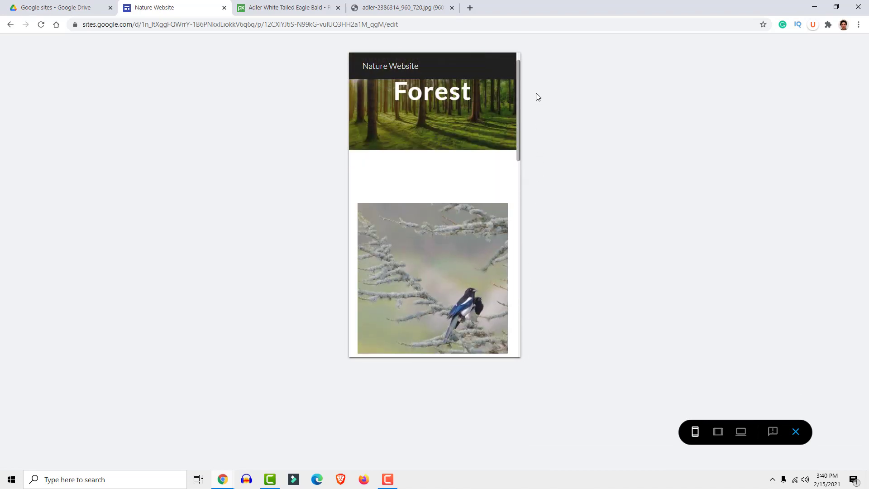
- Check the preview in the tablet and large-screen layouts, and close the preview
left_click(718, 432)
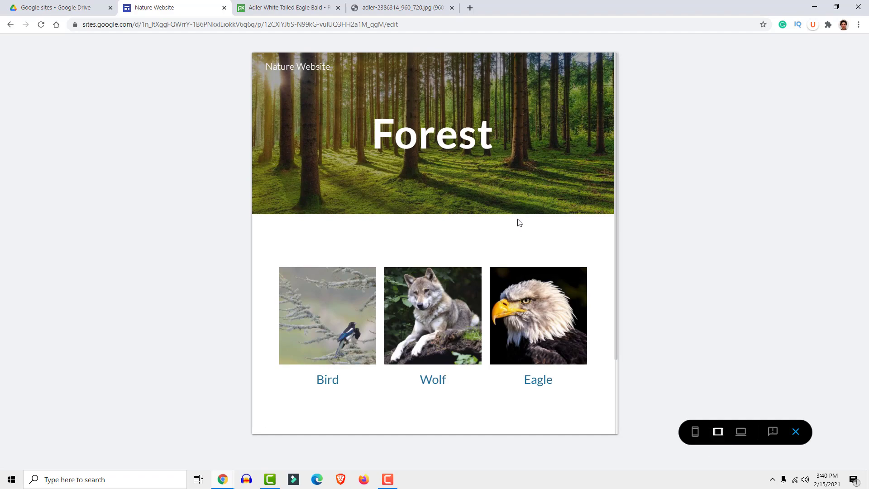
scroll(521, 236, "down", 1)
left_click(741, 431)
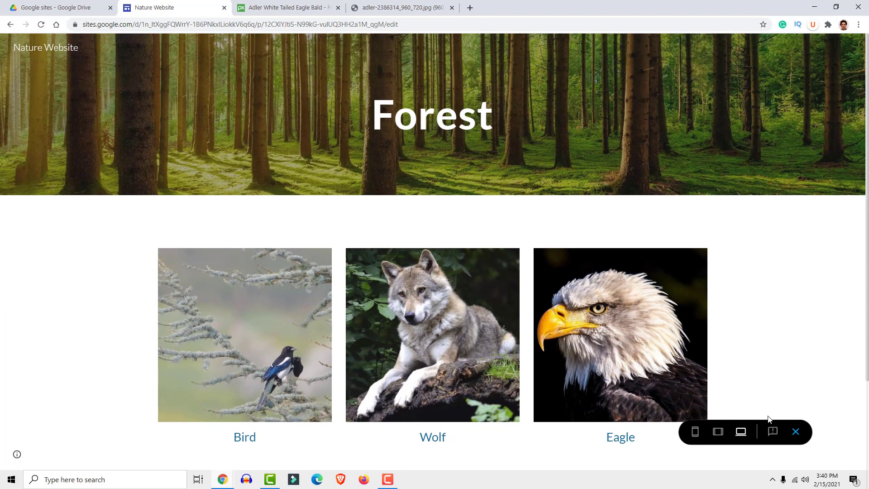
left_click(796, 432)
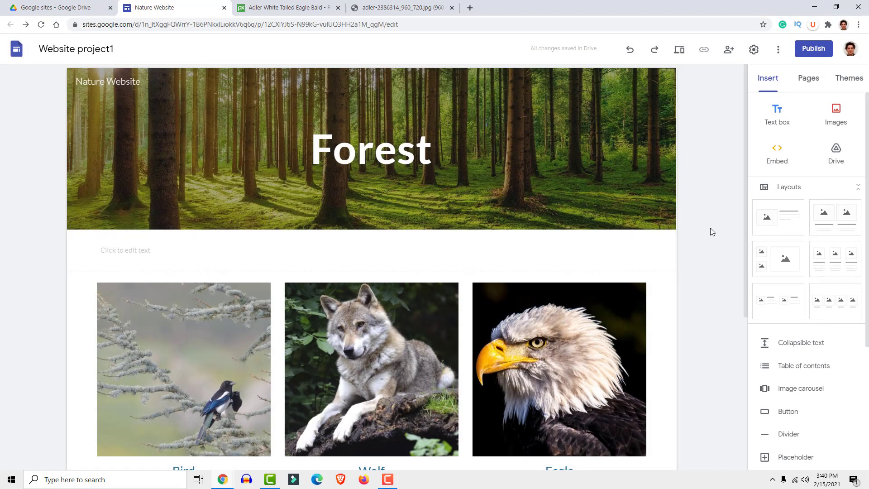
- Place the cursor in the lowest empty text box and copy the first Lorem Ipsum paragraph from the lipsum.com page
scroll(705, 230, "down", 5)
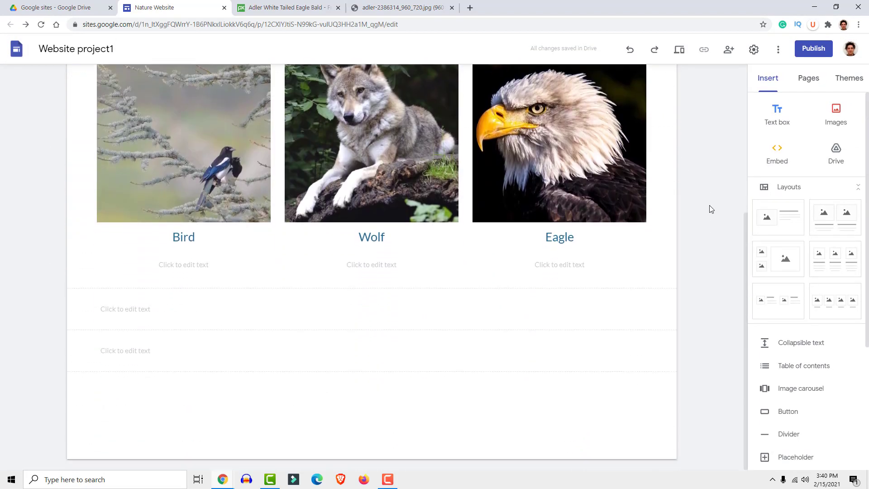
left_click(174, 354)
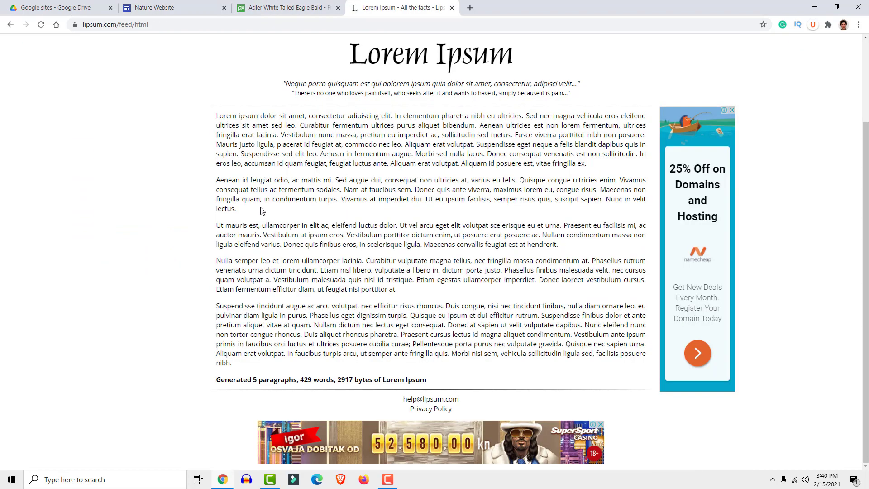
left_click_drag(262, 210, 204, 124)
left_click(225, 120)
left_click_drag(619, 173, 197, 105)
key("ctrl+c")
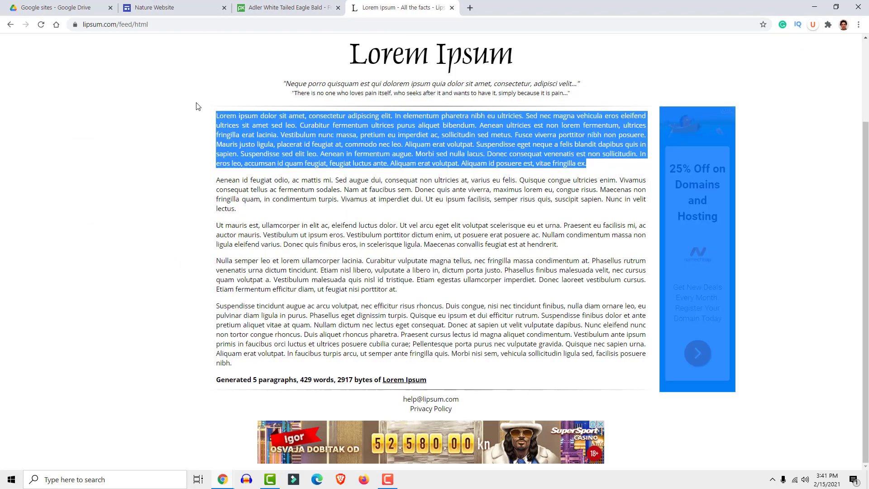
- Return to the Nature Website editor and paste the copied paragraph into the lowest text box
left_click(296, 8)
left_click(154, 8)
key("ctrl+v")
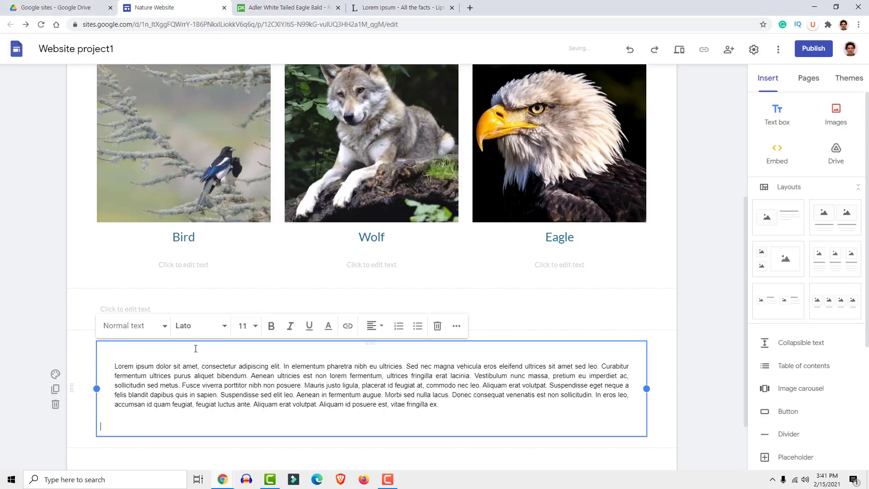
left_click(373, 375)
scroll(373, 375, "down", 2)
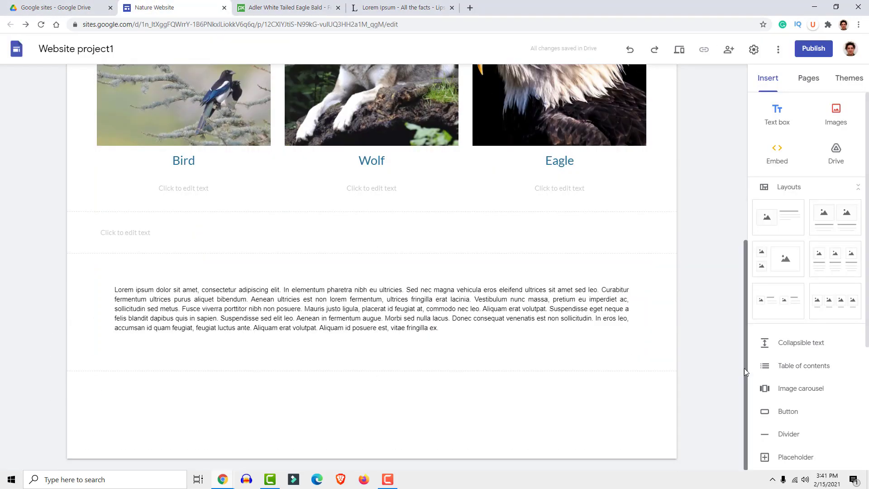
- Start an image carousel and add the twisted tree by the water from a Google Images search for "nature"
left_click(798, 390)
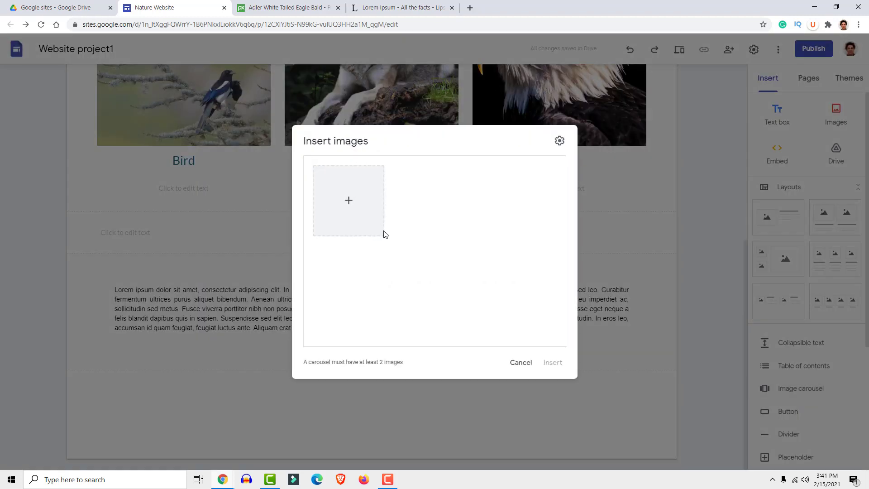
left_click(349, 203)
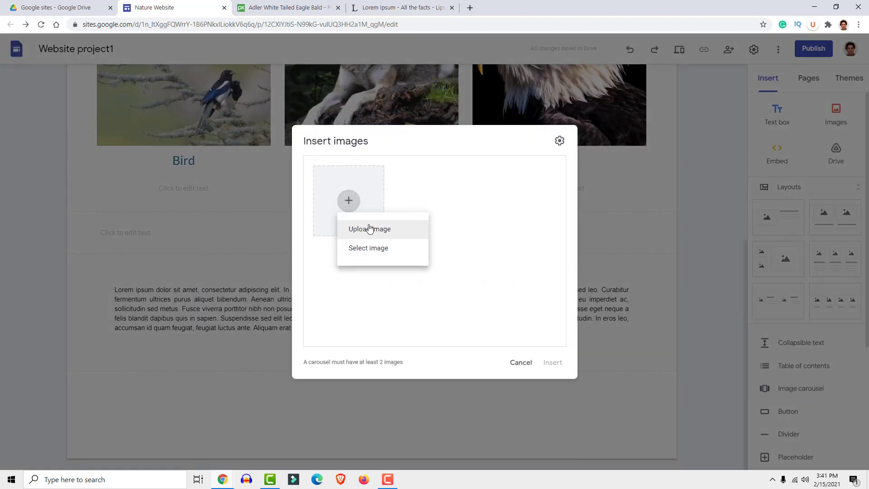
left_click(371, 251)
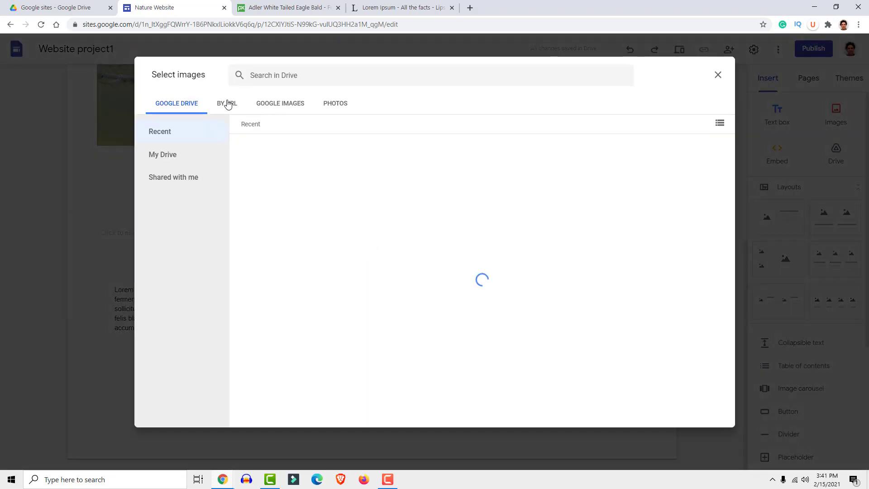
left_click(228, 108)
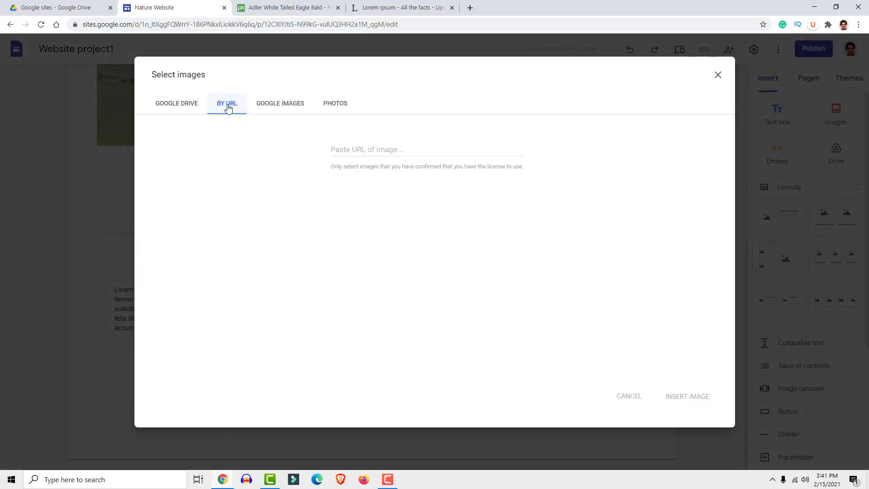
left_click(268, 108)
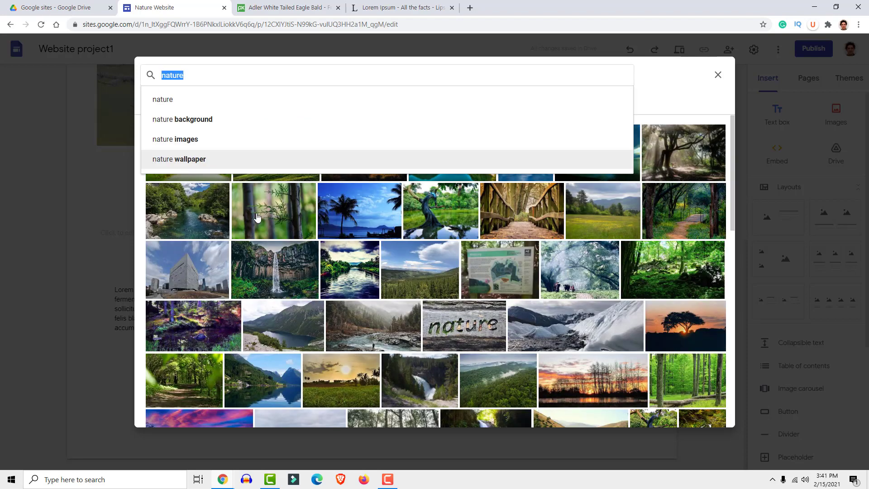
left_click(432, 211)
left_click(441, 216)
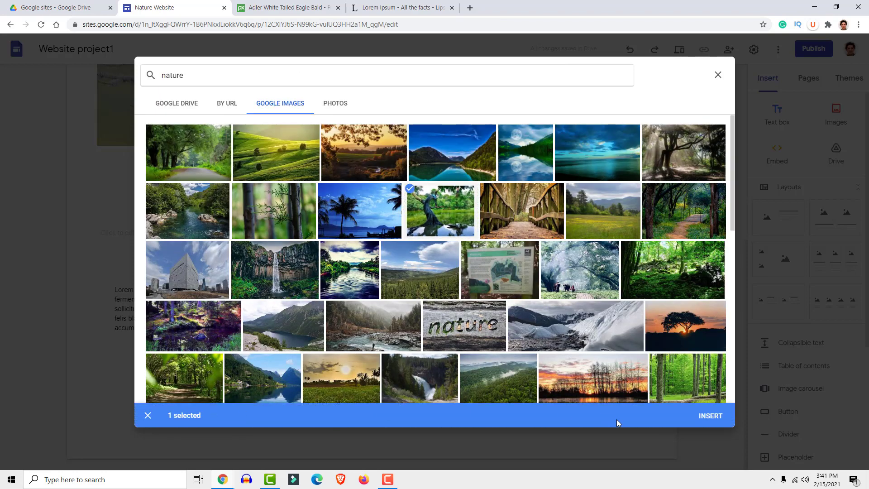
left_click(712, 416)
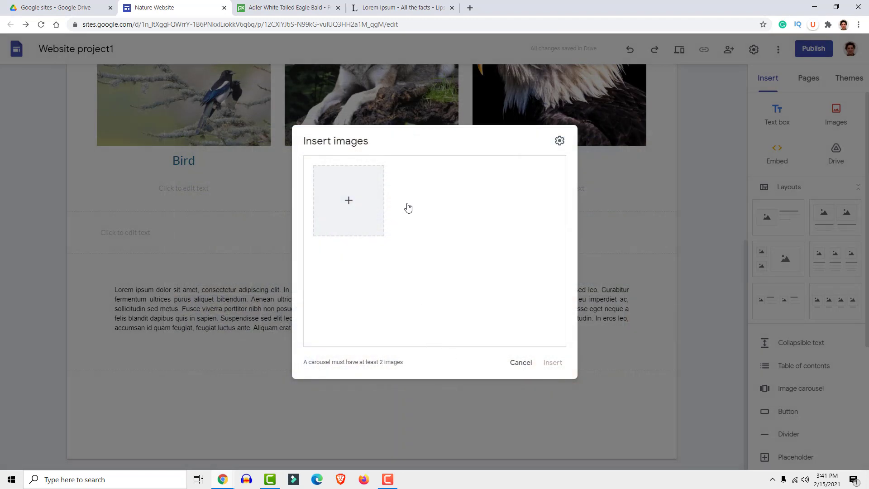
- Add a second carousel image, the sunlit trees picture from a Google Images search for "nature background"
left_click(349, 201)
left_click(365, 250)
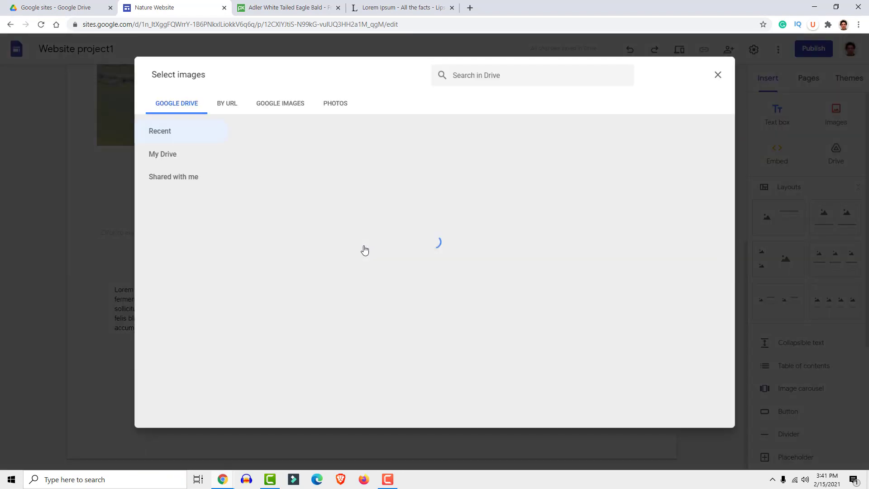
left_click(279, 102)
left_click(326, 117)
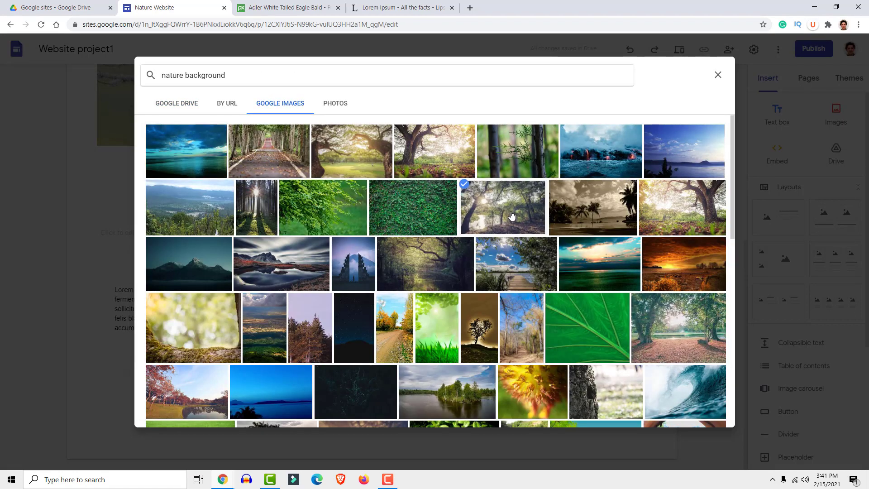
left_click(512, 215)
left_click(708, 413)
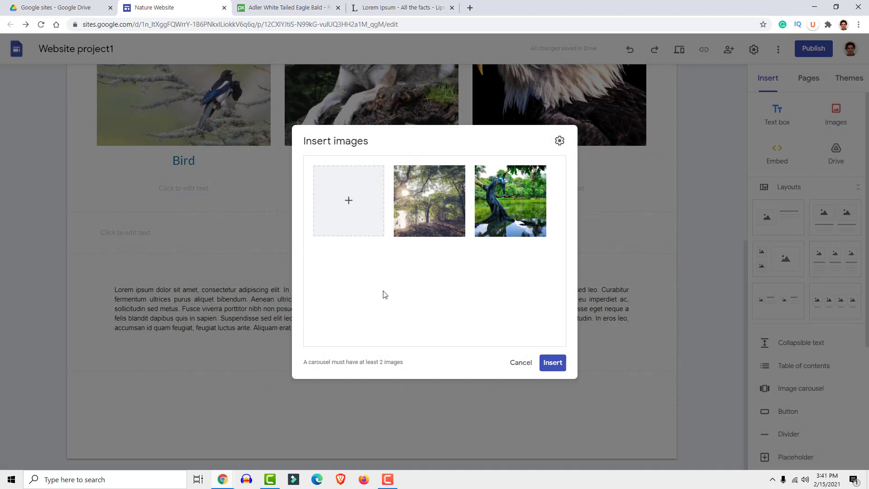
- Add the green rocky forest picture from a Google Images search for "nature" as the third carousel image and insert the carousel
left_click(349, 201)
left_click(371, 248)
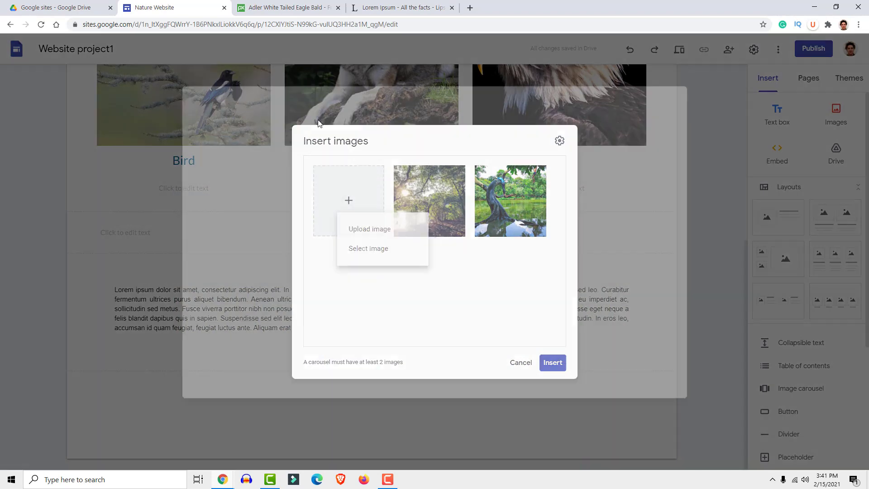
left_click(223, 104)
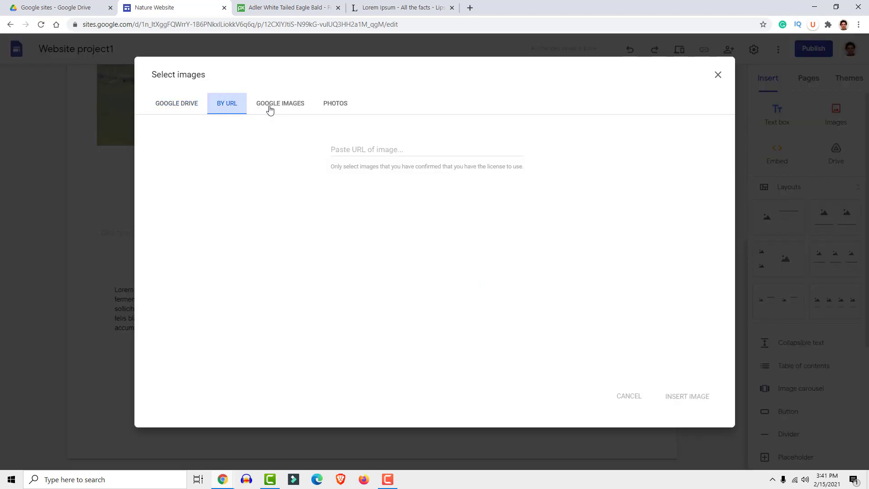
left_click(272, 108)
left_click(697, 273)
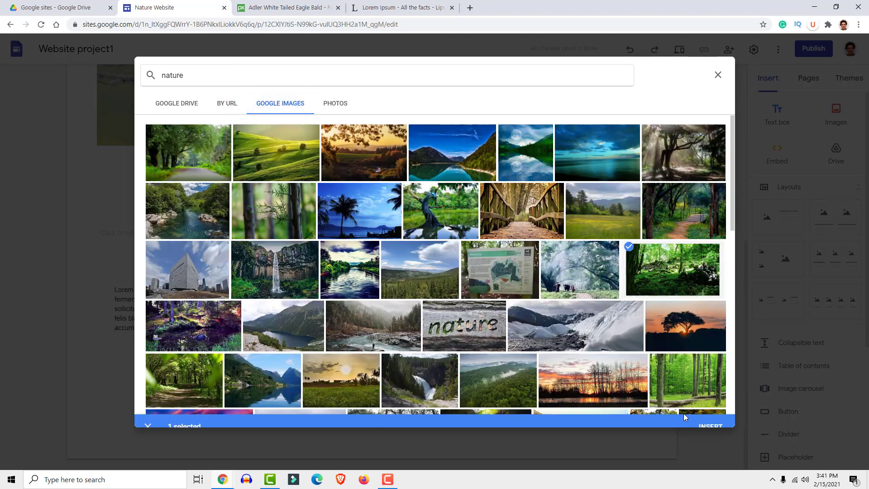
left_click(713, 417)
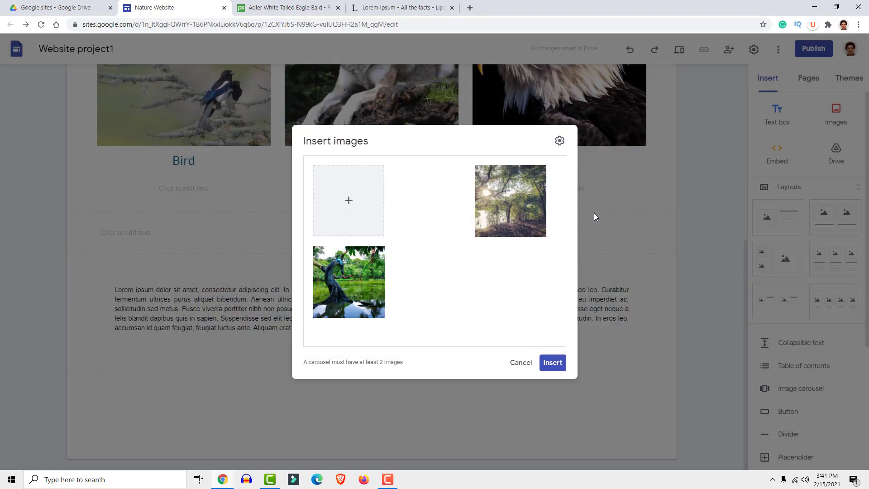
left_click(553, 364)
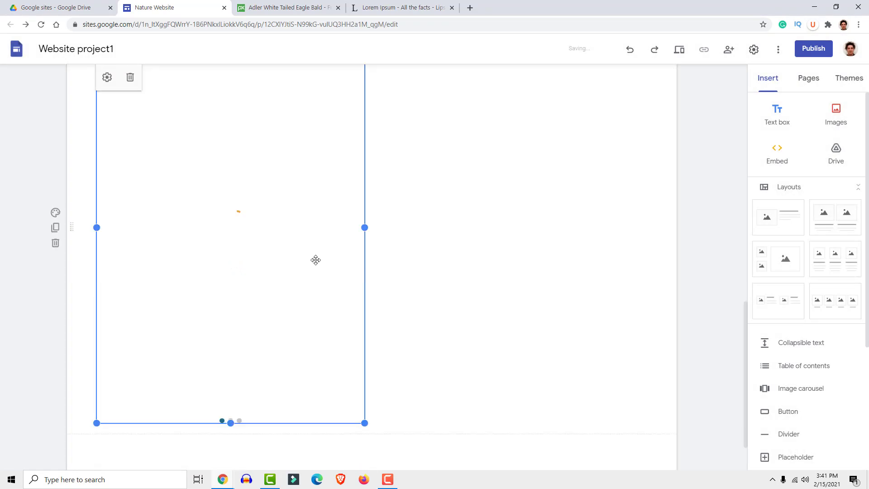
- Resize the image carousel to span the full content width as a wide, shorter banner below the Lorem Ipsum paragraph
scroll(356, 359, "down", 2)
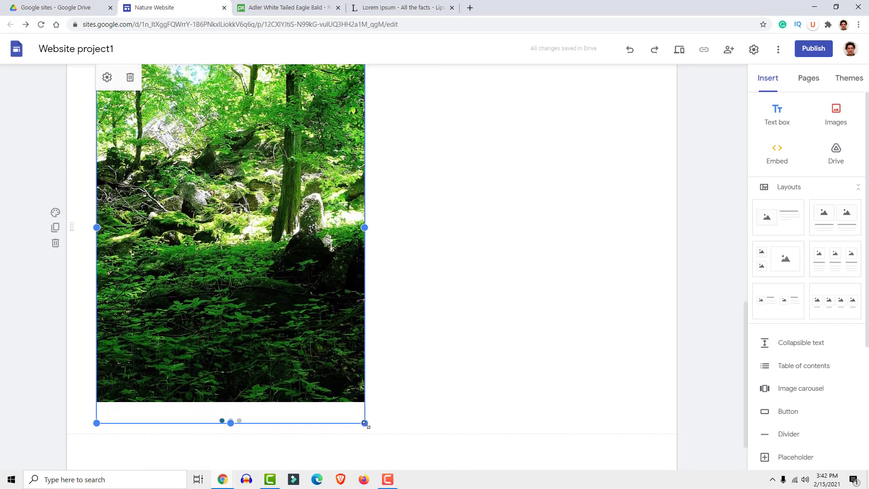
left_click_drag(365, 424, 650, 256)
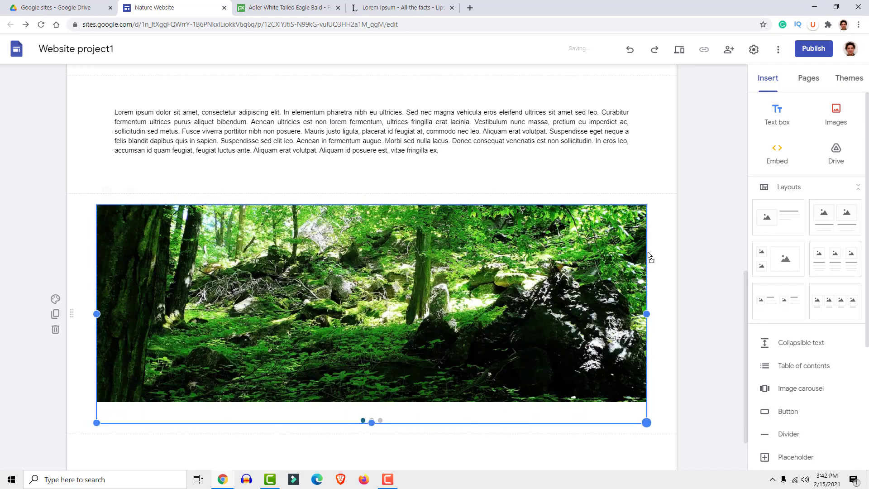
left_click(697, 239)
left_click(483, 308)
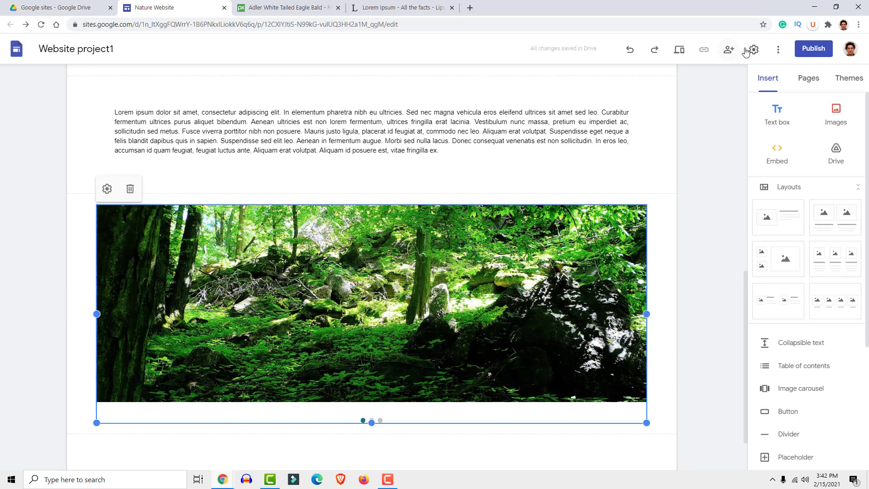
- Preview the site, browse through the carousel images on the large-screen view, and return to the editor
left_click(680, 51)
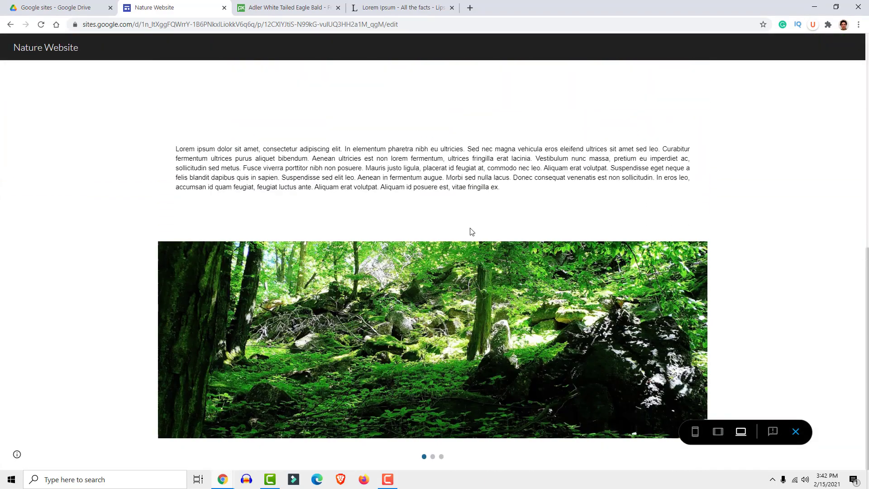
mouse_move(546, 304)
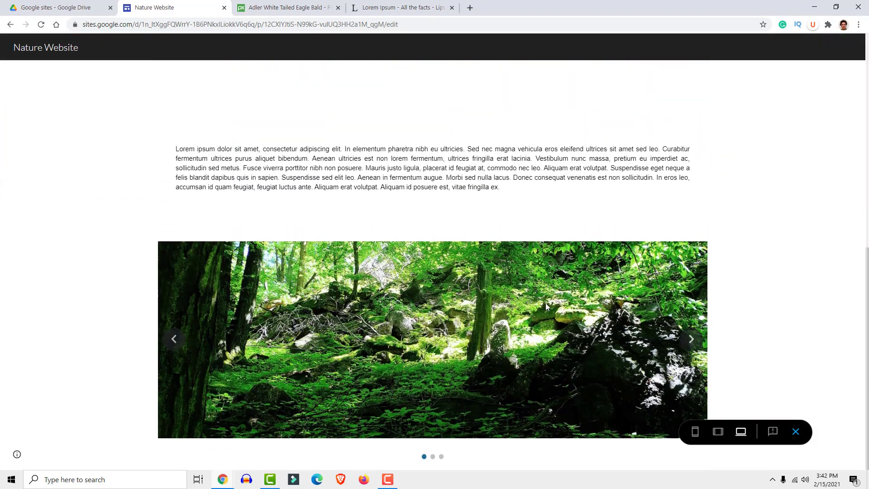
left_click(691, 346)
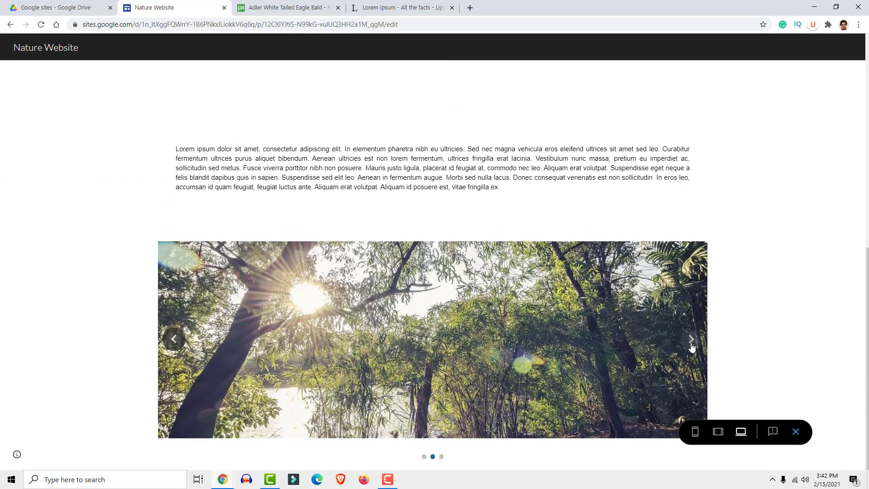
left_click(692, 347)
left_click(691, 346)
left_click(692, 345)
left_click(796, 432)
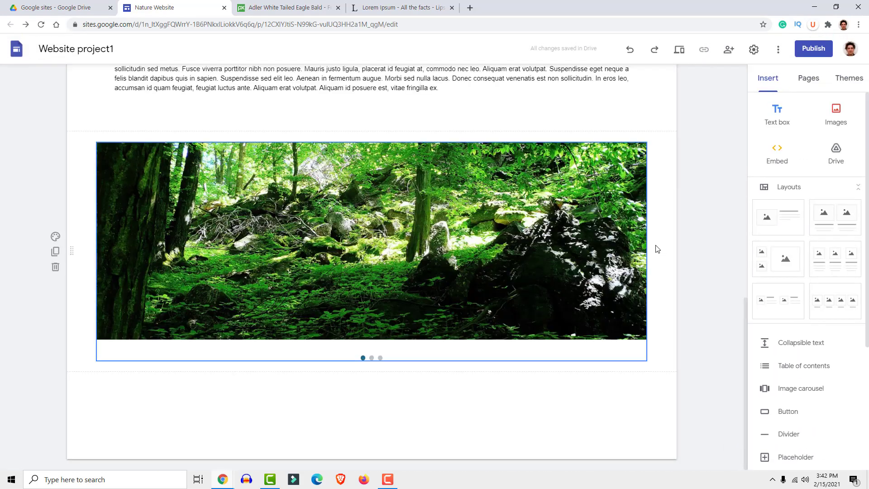
- Narrow the image carousel to about two thirds of the content width and centre it in its section
left_click(573, 251)
left_click_drag(646, 249, 418, 250)
mouse_move(268, 250)
left_mouse_down()
mouse_move(349, 248)
mouse_move(343, 234)
mouse_move(356, 226)
mouse_move(305, 229)
mouse_move(354, 226)
left_mouse_up()
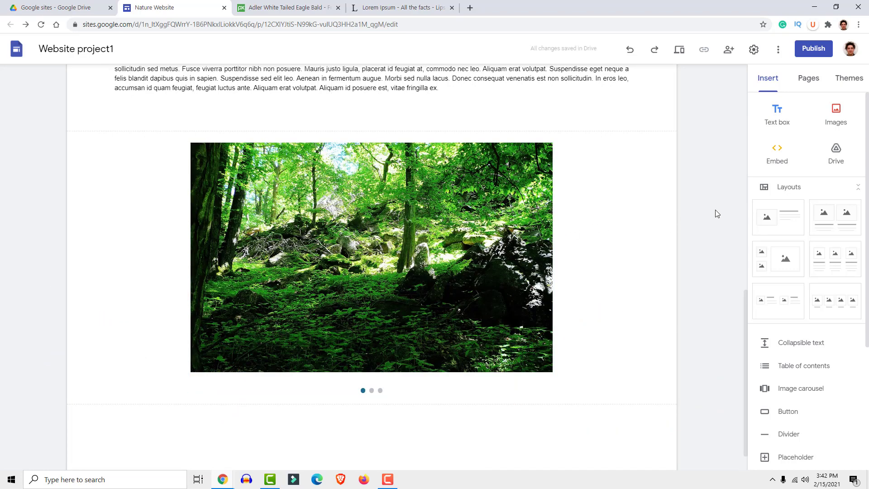
- Insert a button named "Go donate for the nature" with the link "sada" and centre it below the carousel
scroll(820, 338, "down", 4)
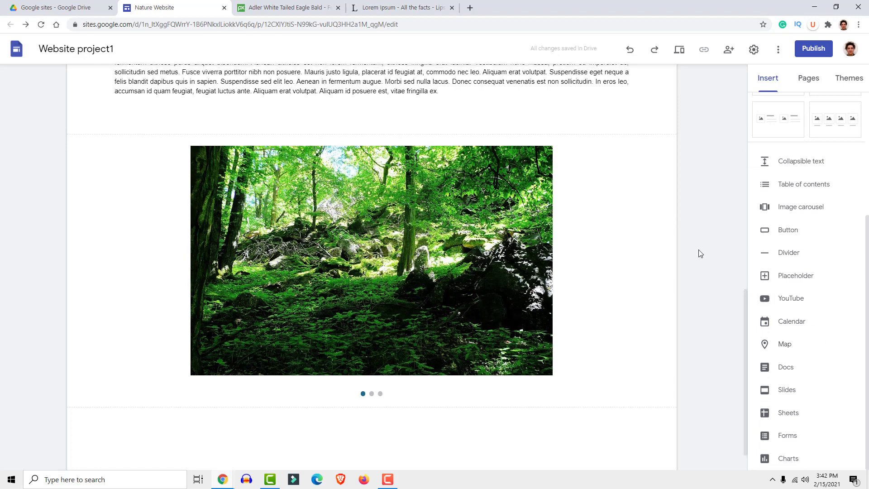
scroll(700, 255, "up", 1)
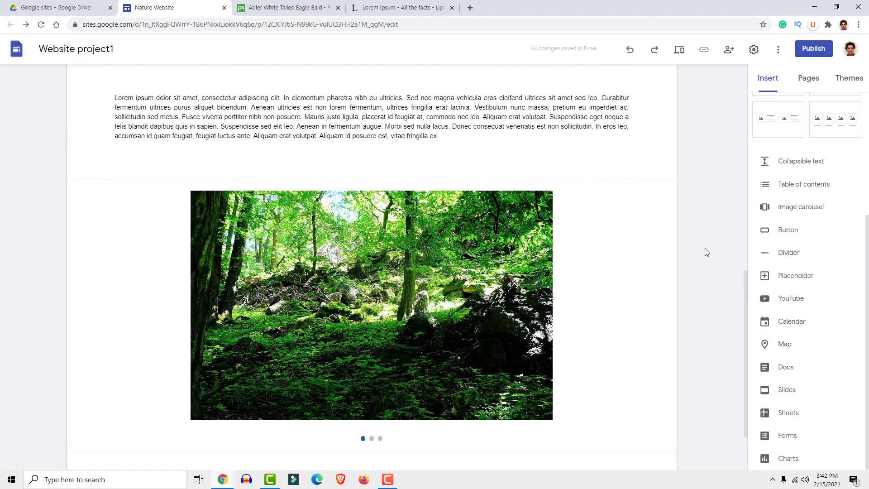
left_click(787, 236)
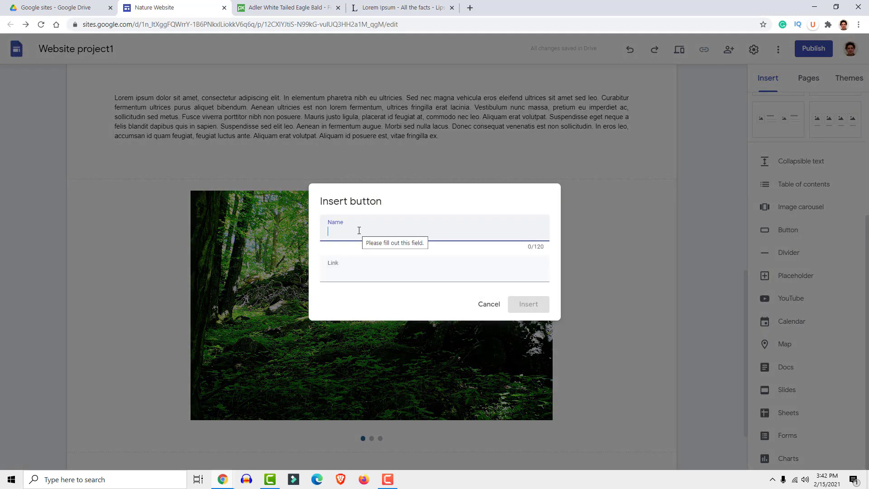
type("Go donate for the nature")
left_click(398, 271)
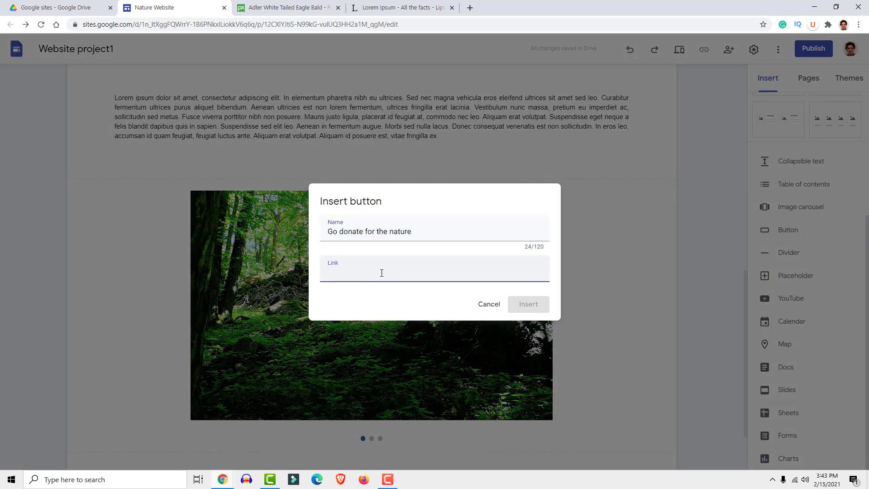
type("sada")
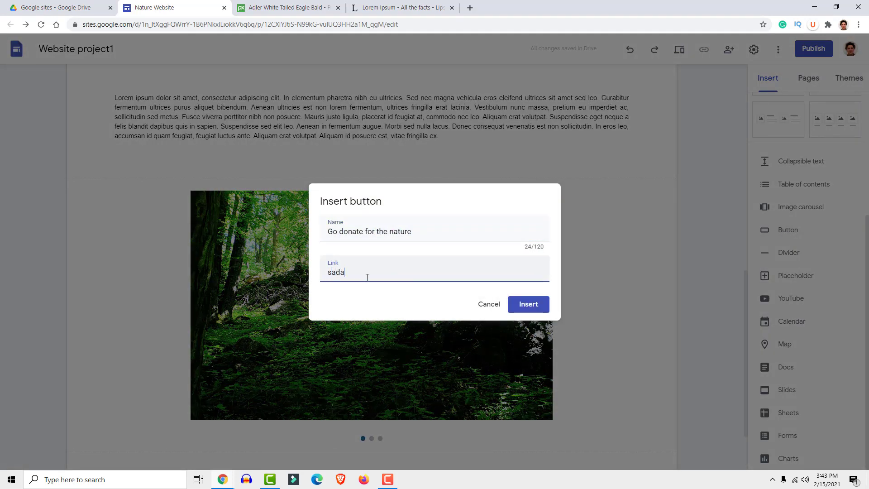
left_click(536, 305)
left_click_drag(150, 357, 369, 354)
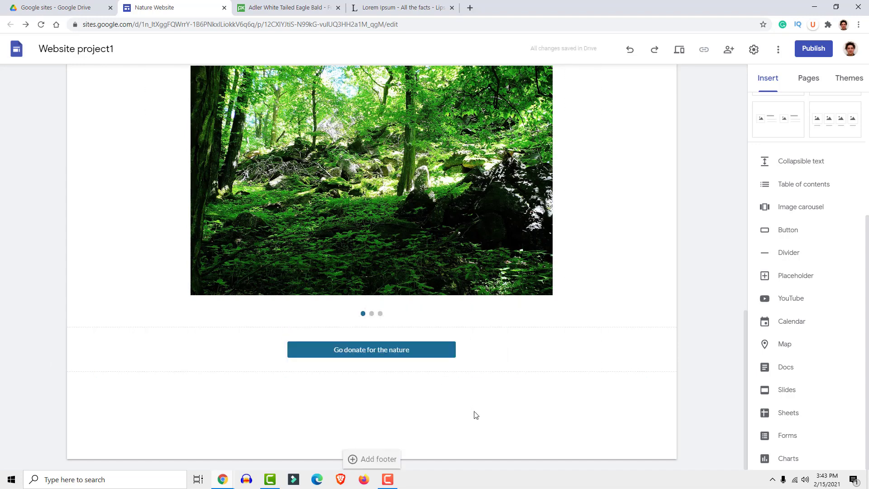
left_click(399, 349)
left_click(703, 309)
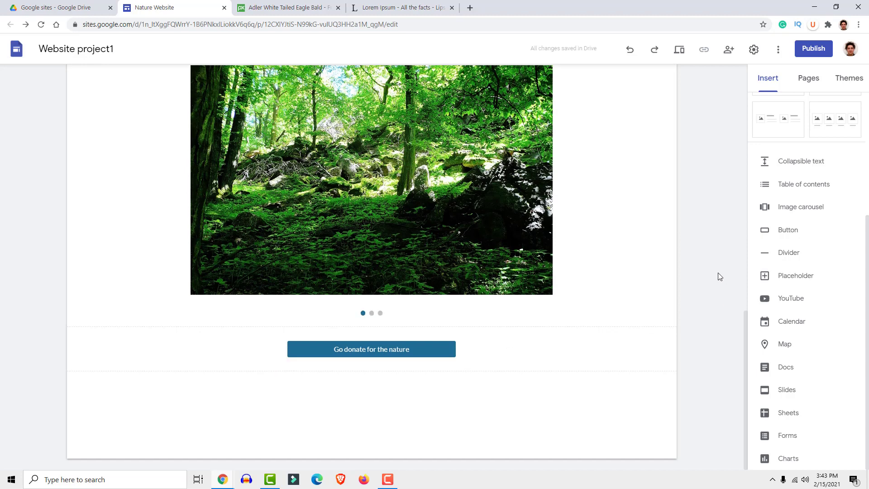
- Insert a divider below the donate button and arrange three placeholders side by side in a row beneath it
left_click(779, 254)
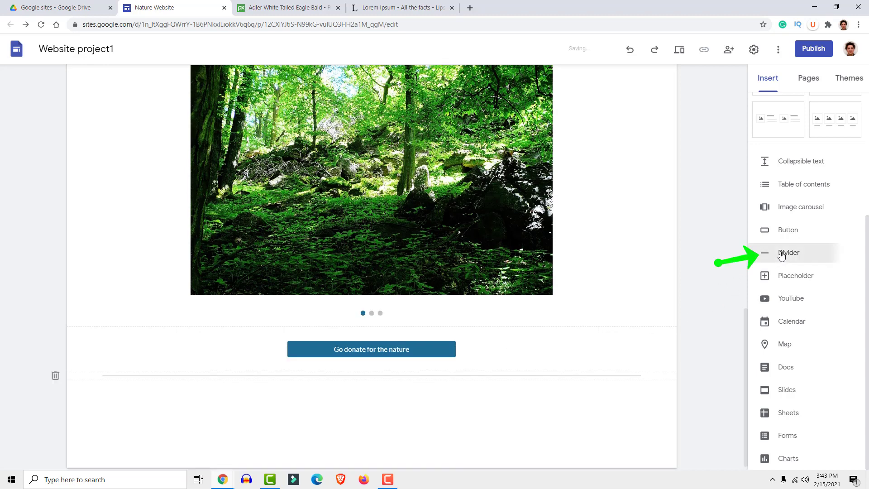
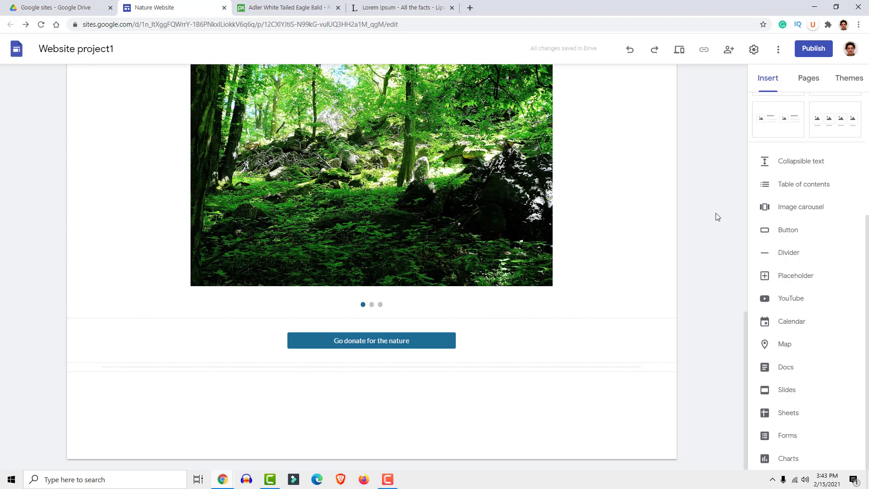
left_click(798, 280)
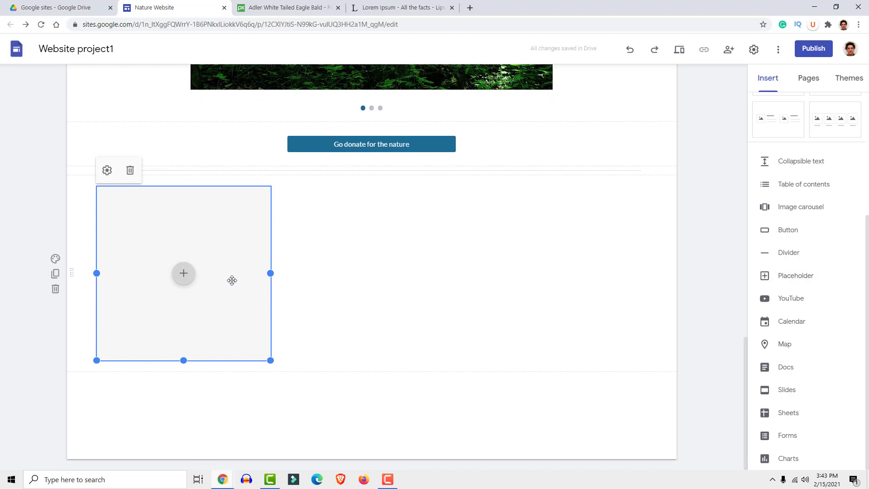
left_click_drag(230, 282, 198, 274)
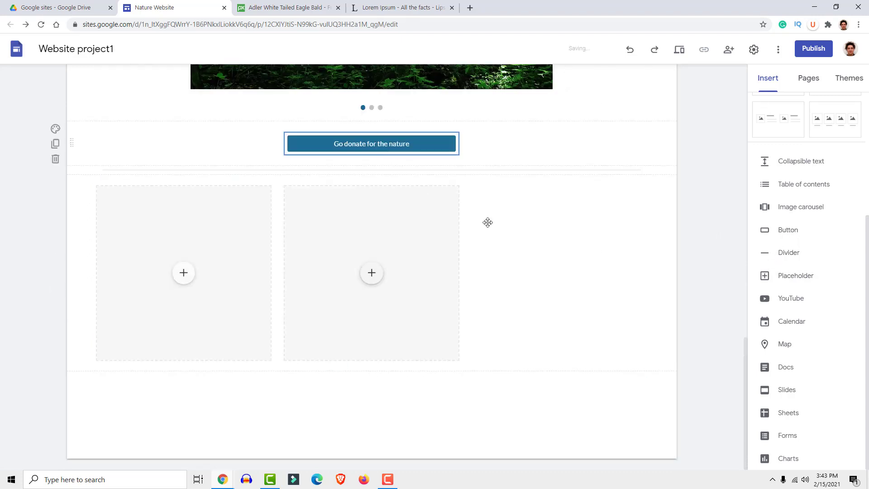
left_click(795, 277)
left_click_drag(263, 290, 539, 121)
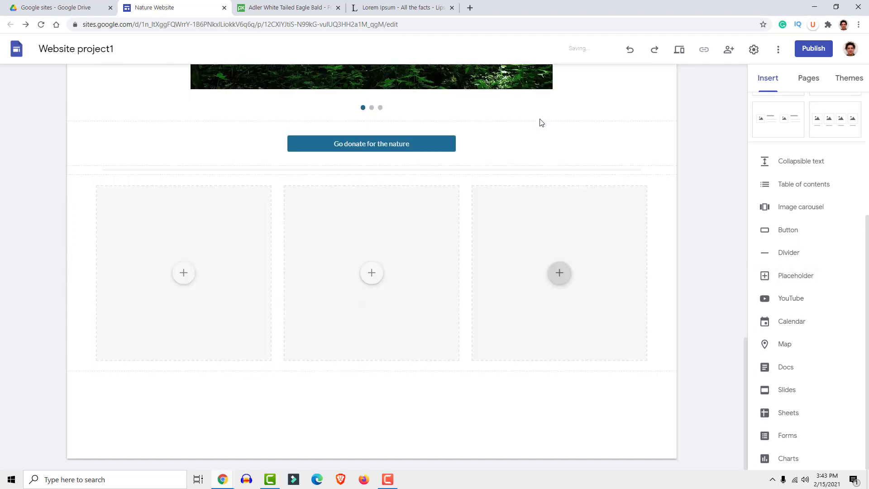
- Shrink the third placeholder to a small tile and stack two copies of it underneath in the same column
left_click(592, 287)
left_click_drag(646, 361, 552, 245)
key("ctrl+c")
key("ctrl+v")
left_click_drag(146, 335, 504, 192)
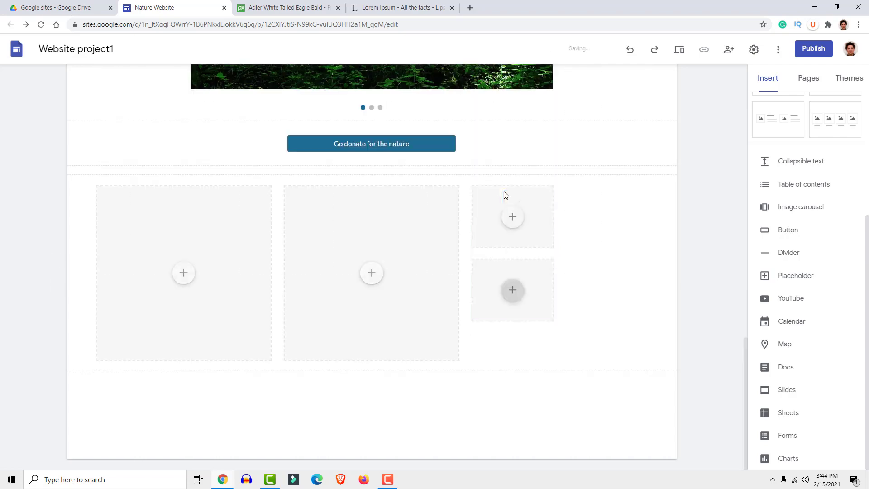
key("ctrl+v")
left_click_drag(145, 335, 547, 276)
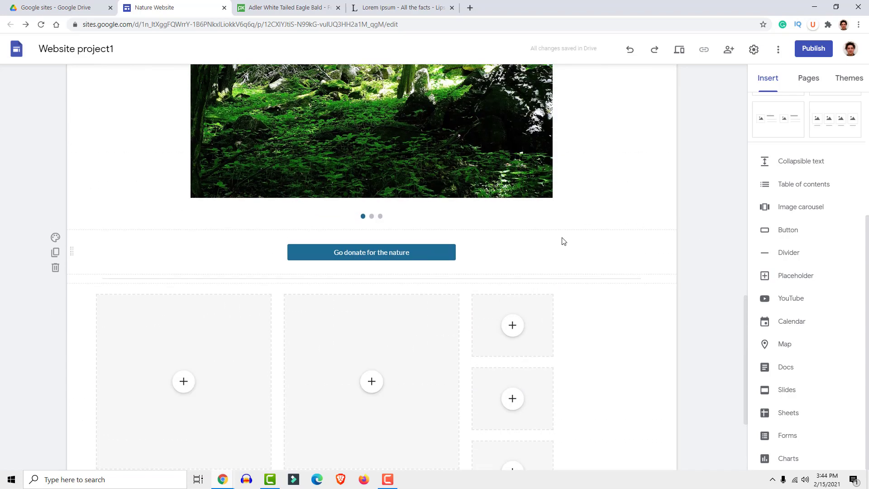
left_click(429, 313)
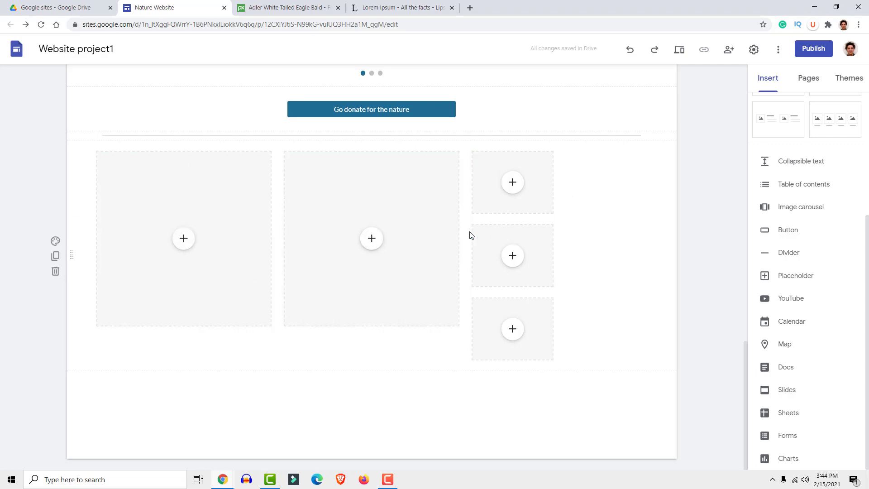
left_click(182, 238)
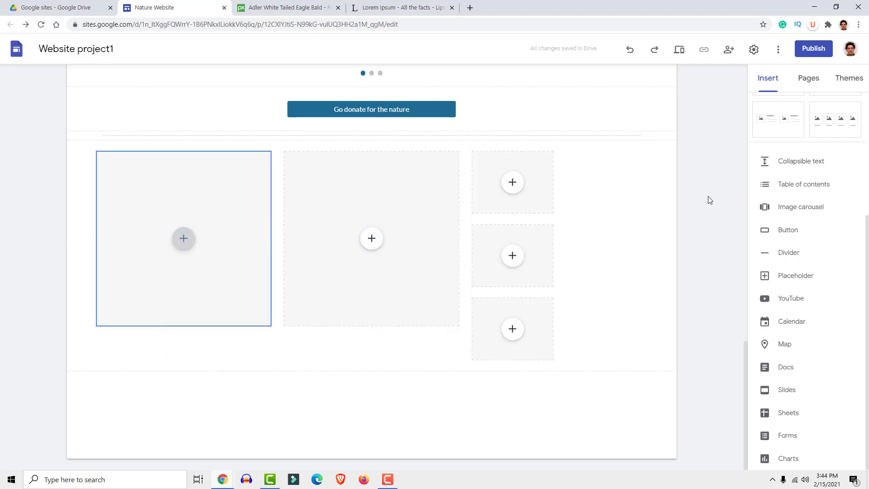
left_click(663, 249)
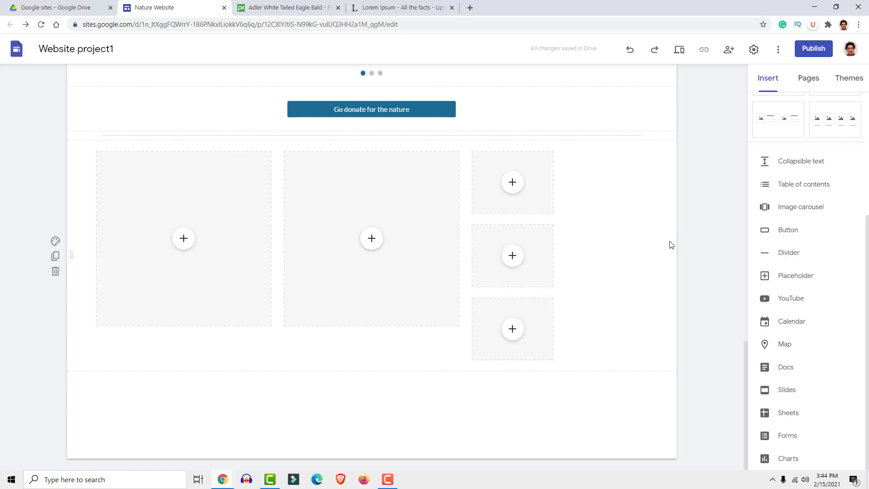
scroll(670, 270, "up", 5)
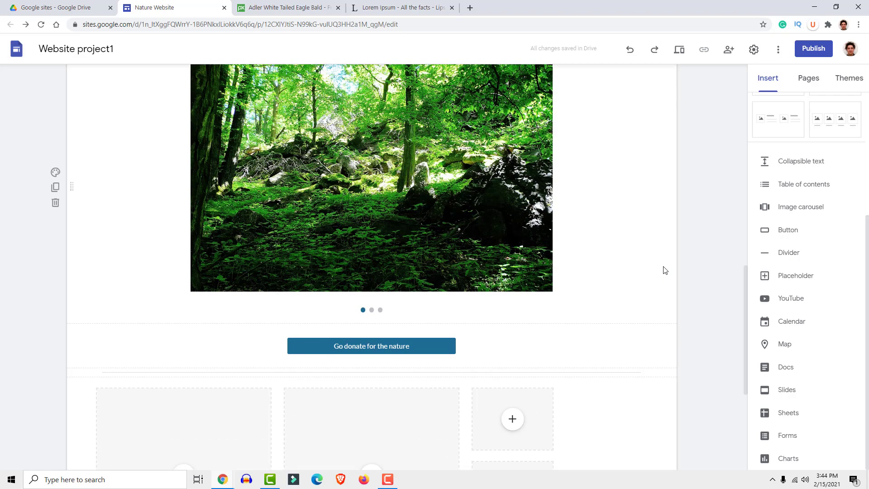
scroll(663, 271, "down", 5)
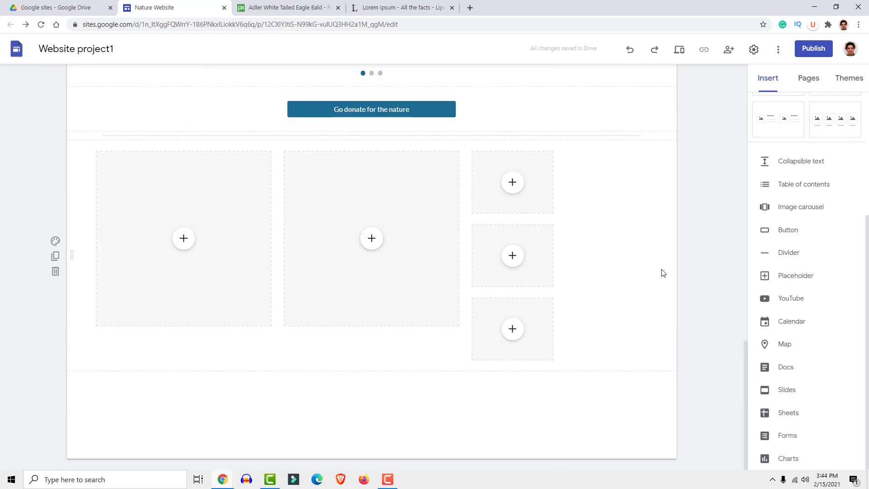
- Search YouTube for "camtasia tutorial ez tutorials" and embed the video "Camtasia Tutorial: How to Cut Split and Copy Video" below the placeholders
left_click(792, 303)
left_click(269, 135)
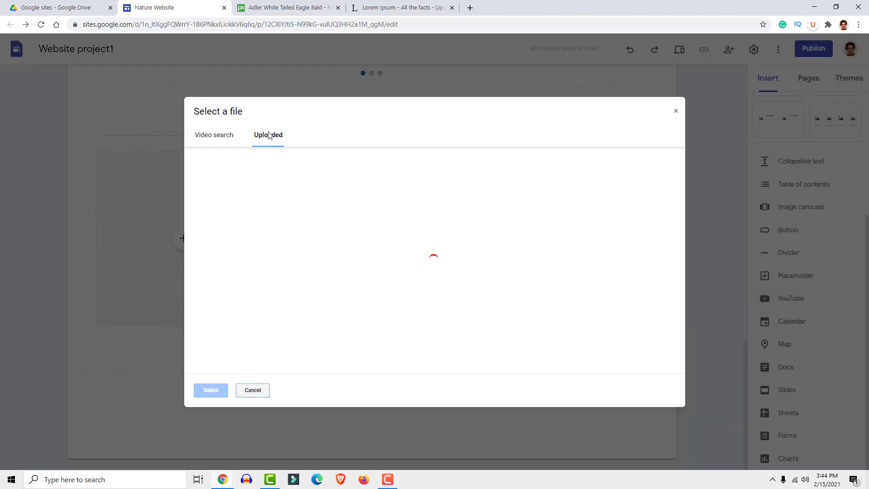
left_click(213, 136)
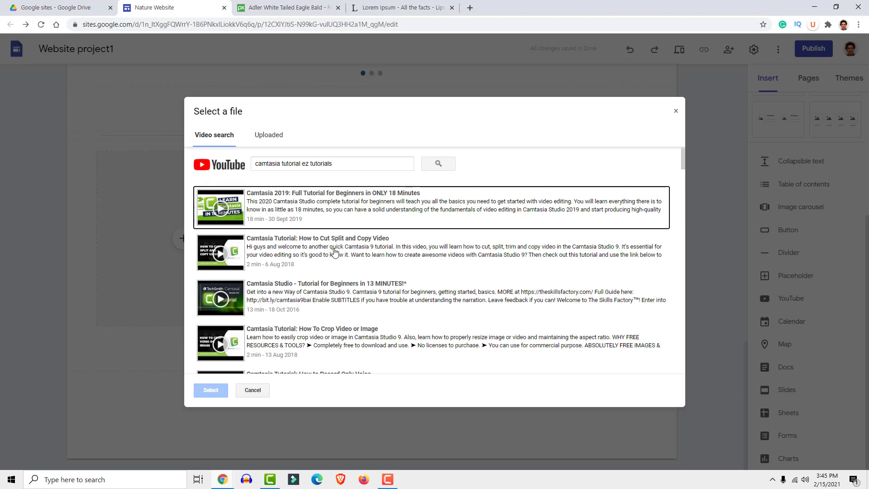
left_click(304, 244)
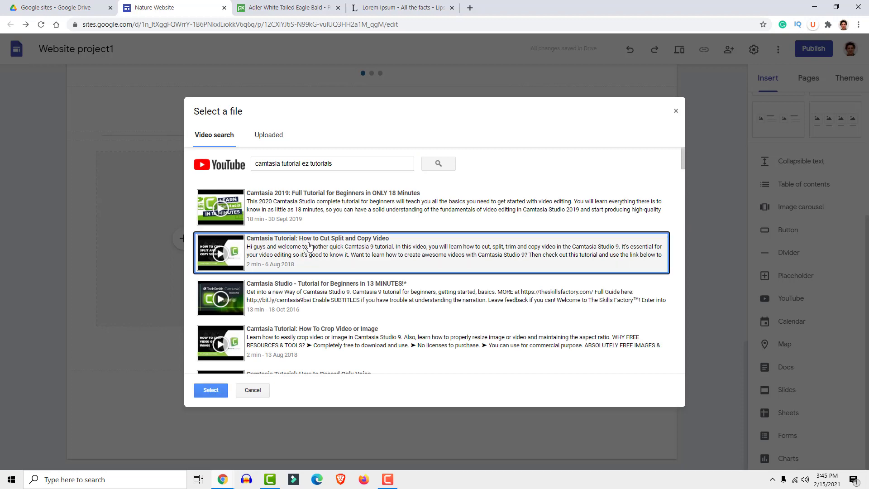
left_click(211, 390)
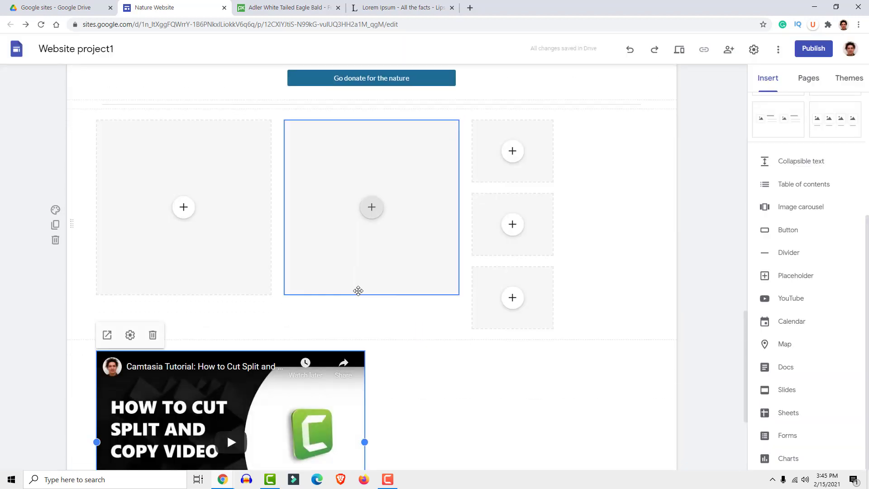
scroll(357, 290, "down", 4)
left_click(443, 279)
left_click(342, 255)
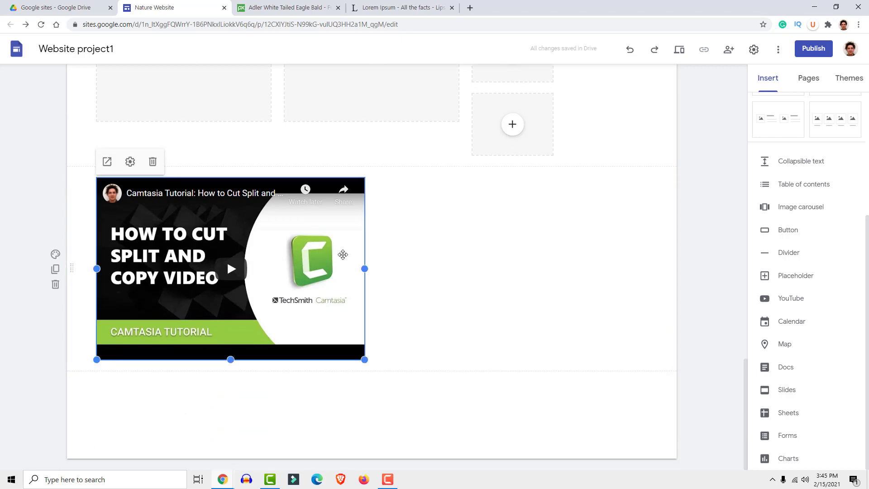
left_click(446, 278)
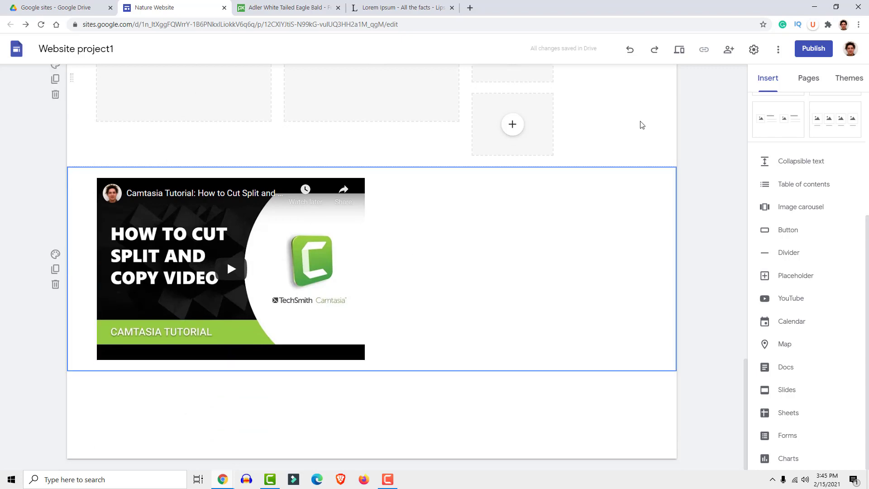
- Preview the site from the Forest header down to the embedded video, and exit the preview
left_click(679, 50)
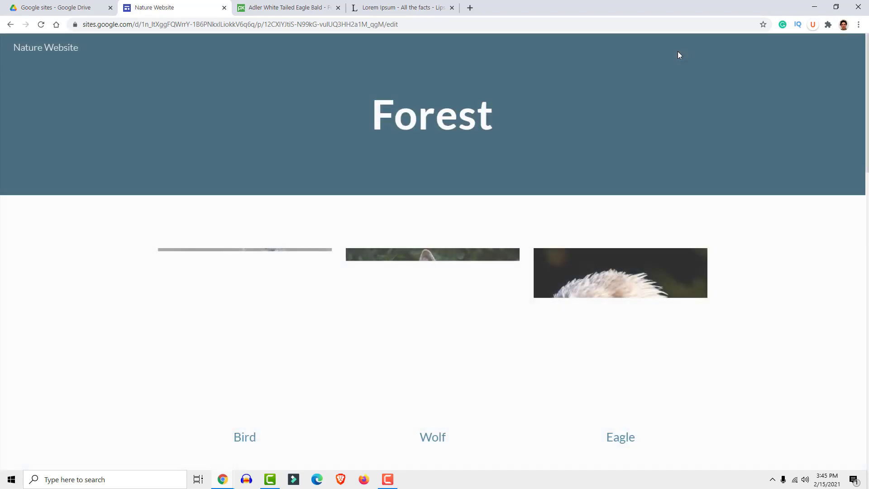
scroll(448, 231, "down", 4)
scroll(455, 226, "down", 4)
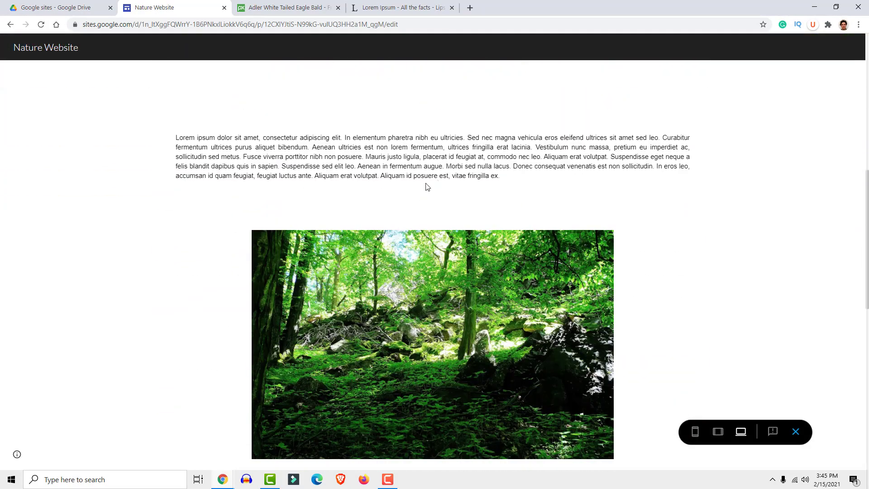
scroll(407, 229, "up", 5)
scroll(355, 232, "down", 8)
scroll(355, 229, "down", 4)
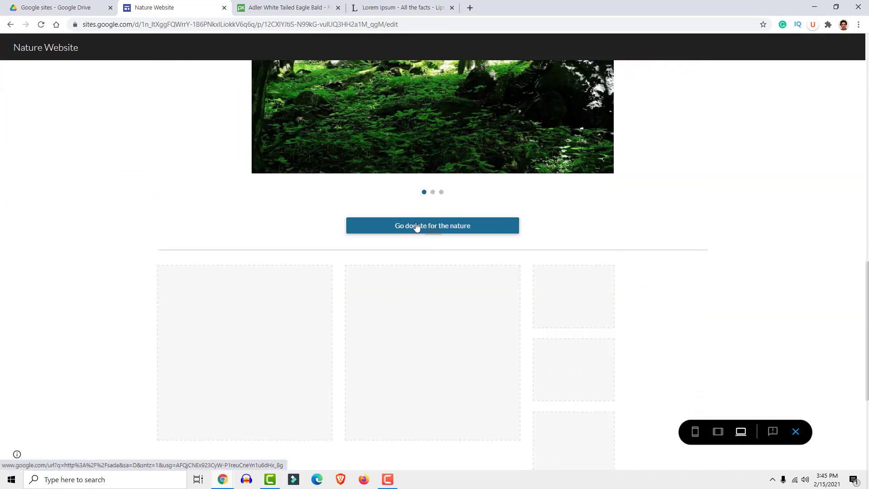
scroll(416, 229, "down", 5)
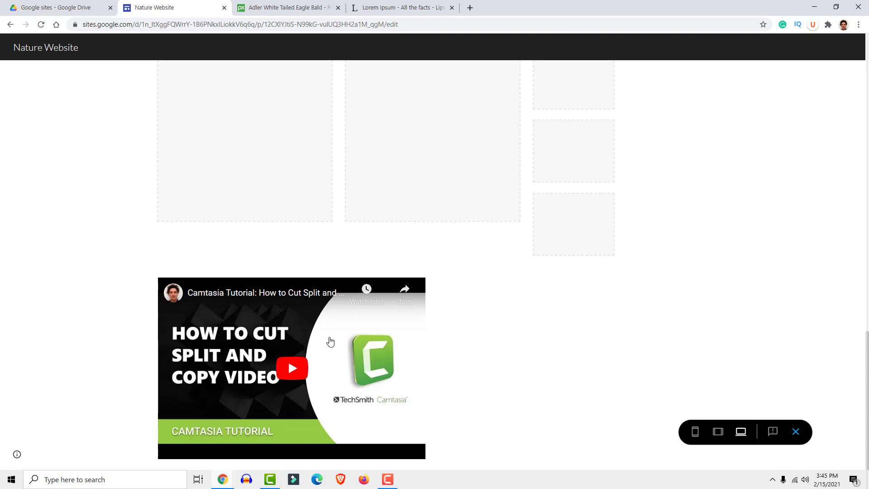
left_click(797, 434)
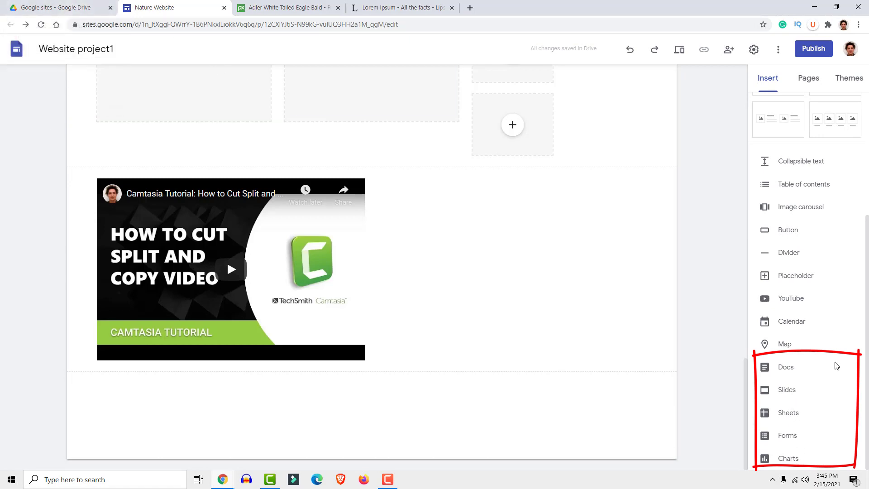
- Switch to the Google Drive folder, look at the file types that can be created there, and return to the site editor
left_click(68, 6)
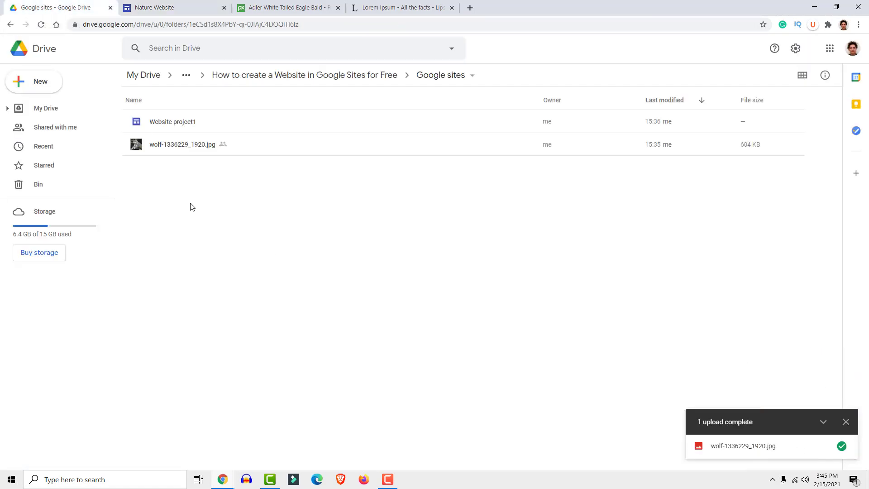
right_click(155, 173)
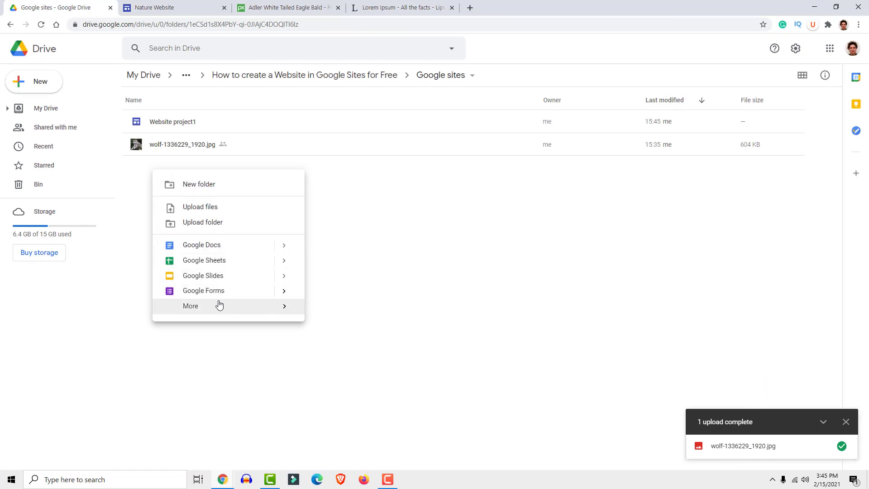
left_click(163, 8)
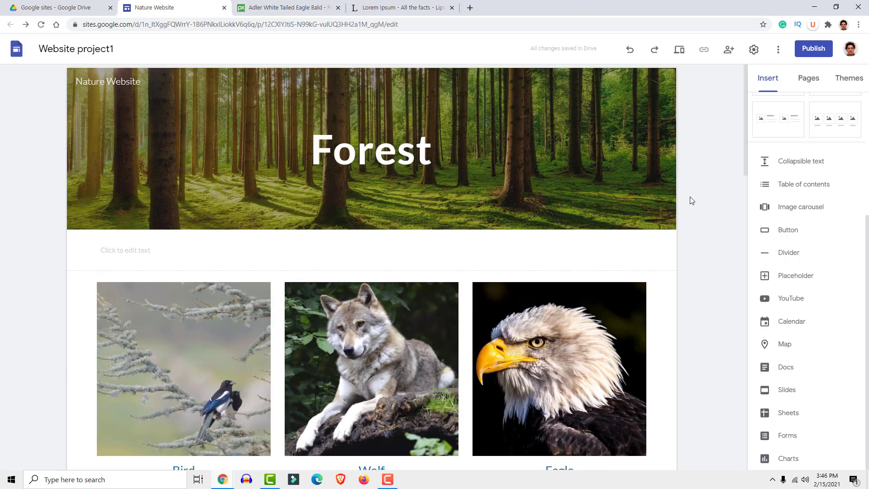
scroll(691, 199, "down", 5)
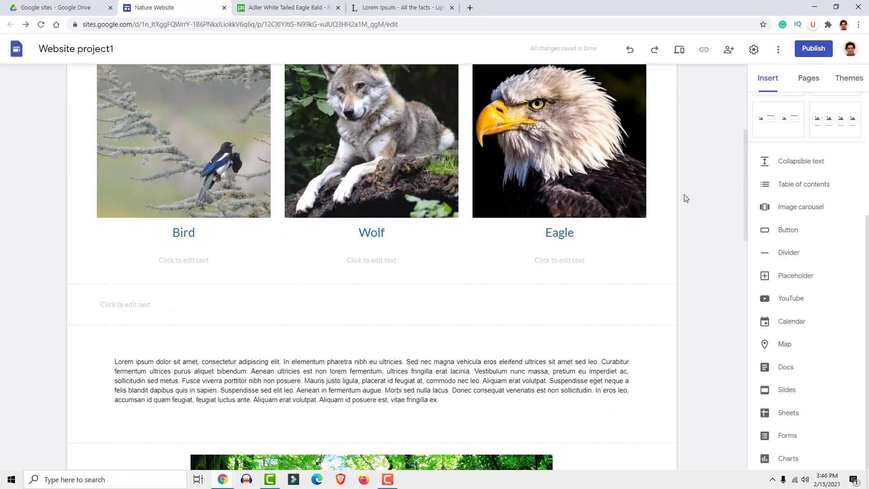
scroll(685, 198, "up", 2)
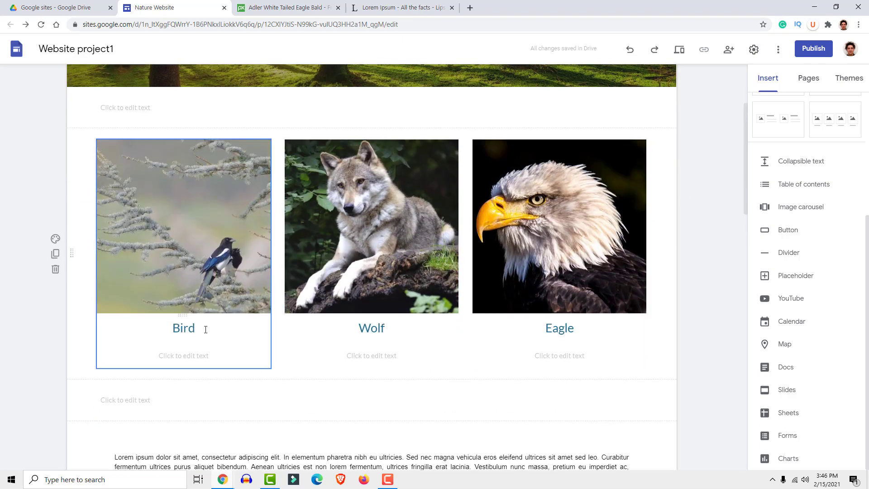
left_click(394, 331)
left_click_drag(398, 330, 328, 334)
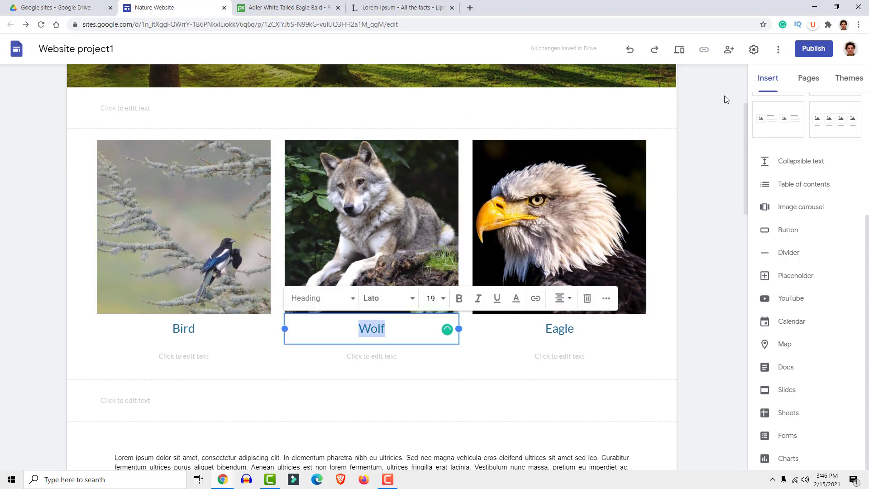
- Try the Aristotle theme on the site and check the header and animal columns
left_click(850, 81)
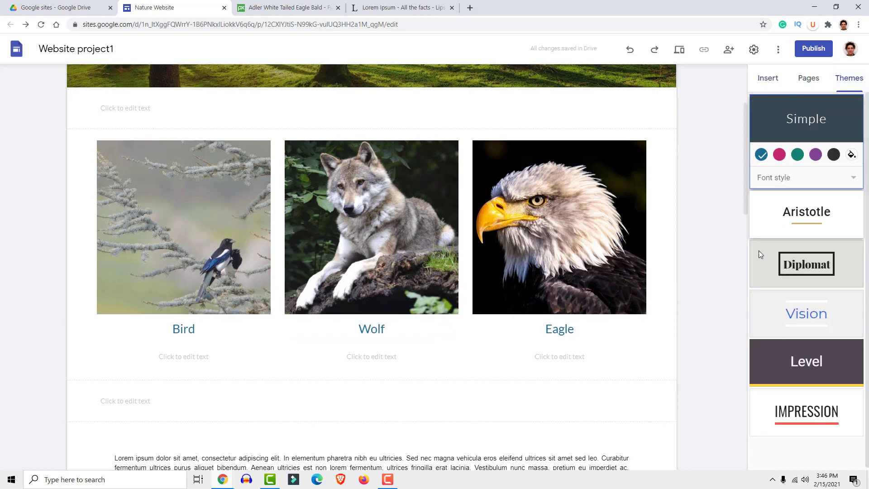
scroll(689, 227, "up", 3)
scroll(685, 227, "down", 3)
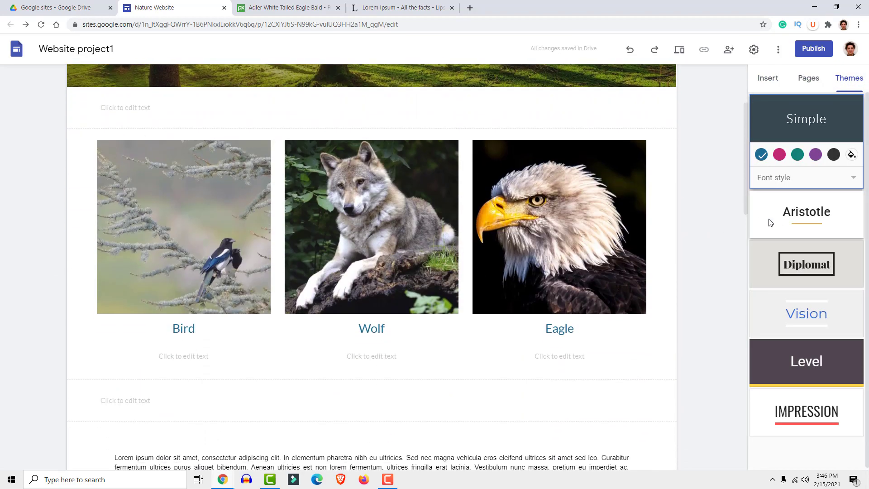
left_click(764, 221)
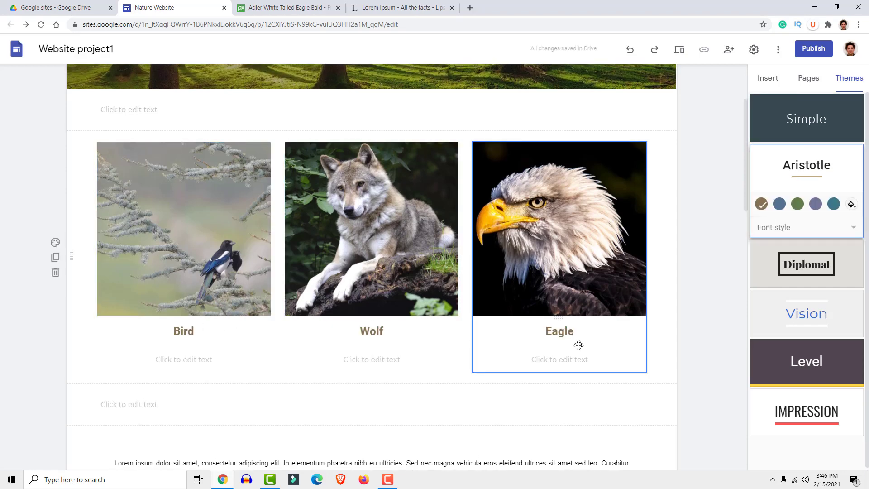
scroll(539, 317, "up", 3)
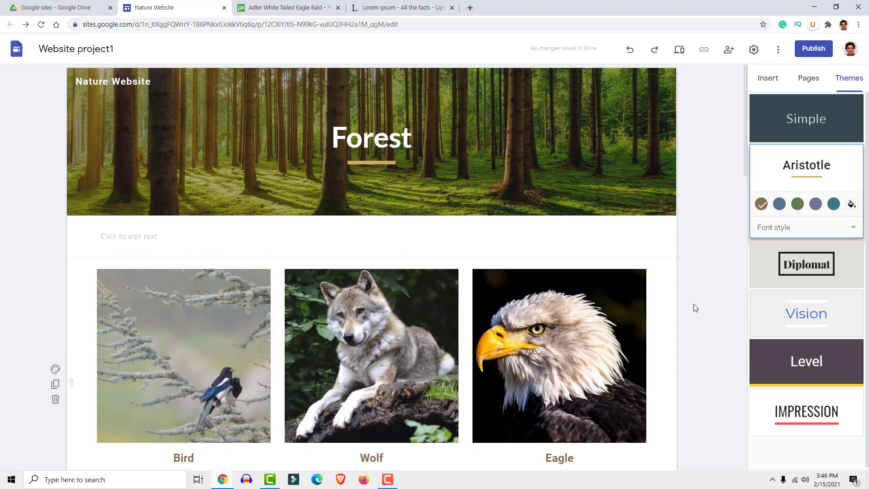
- Apply the Diplomat theme to the site and check the content down to the donate button and placeholders
left_click(765, 268)
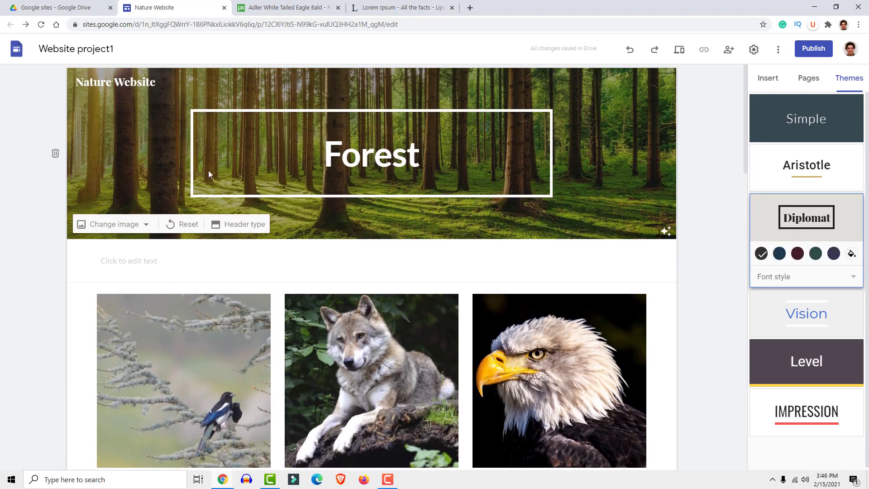
scroll(345, 203, "down", 6)
scroll(386, 207, "down", 10)
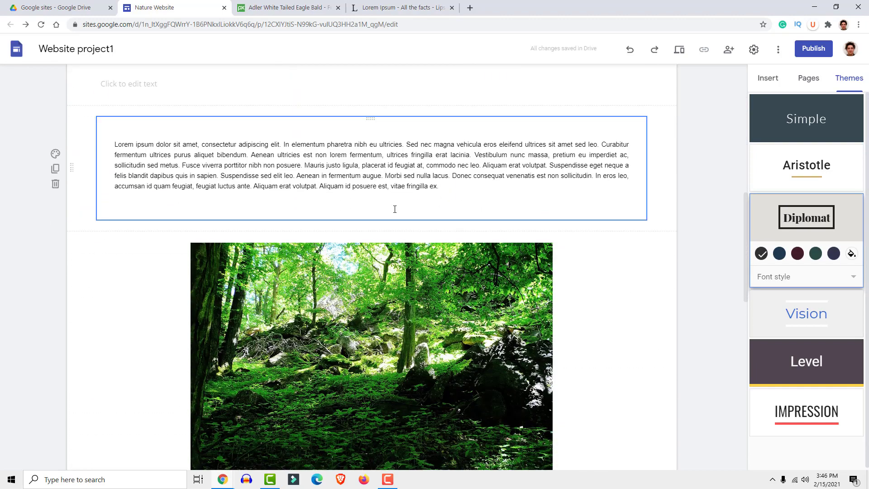
scroll(412, 220, "down", 3)
scroll(411, 216, "up", 3)
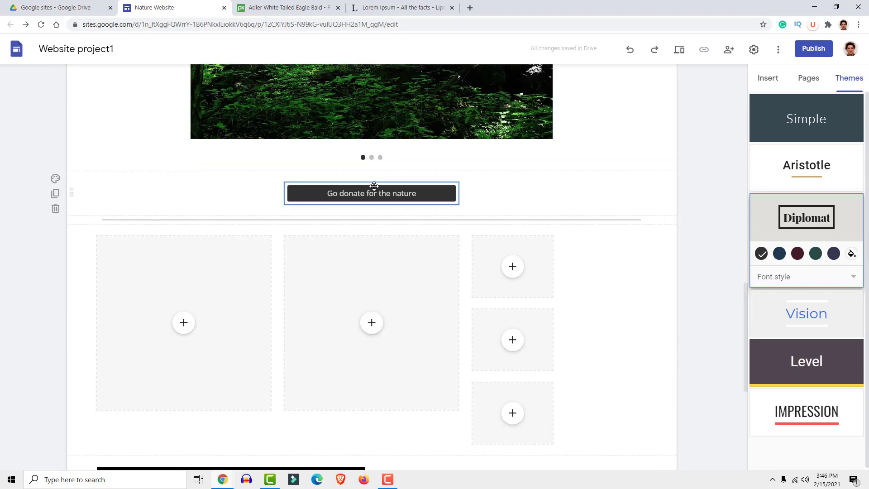
- Try the Vision theme on the site and undo it to go back to Diplomat
left_click(768, 312)
scroll(526, 307, "up", 10)
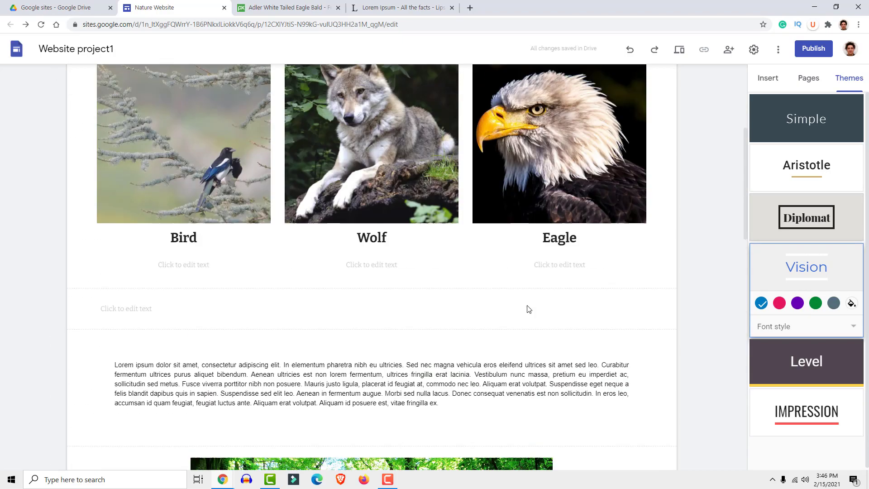
scroll(527, 309, "down", 1)
key("ctrl+z")
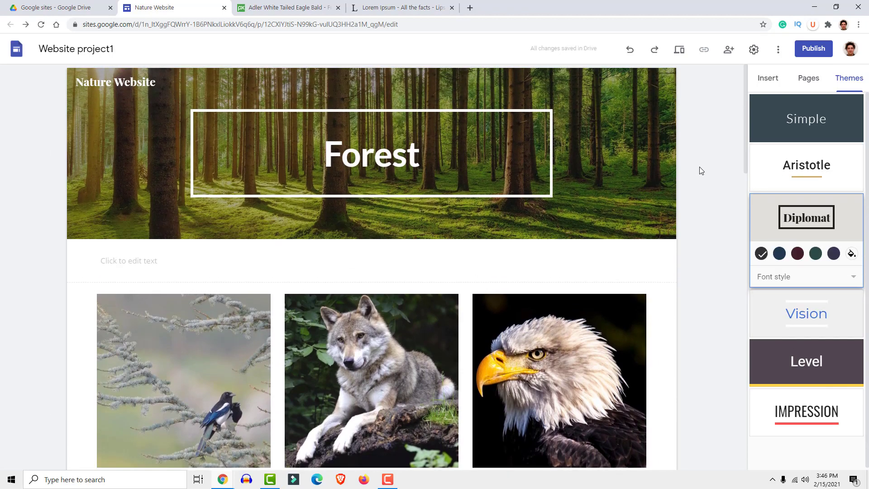
- View the brand image settings for the site's logo and favicon, and close them without changing anything
scroll(712, 213, "down", 20)
scroll(712, 217, "up", 20)
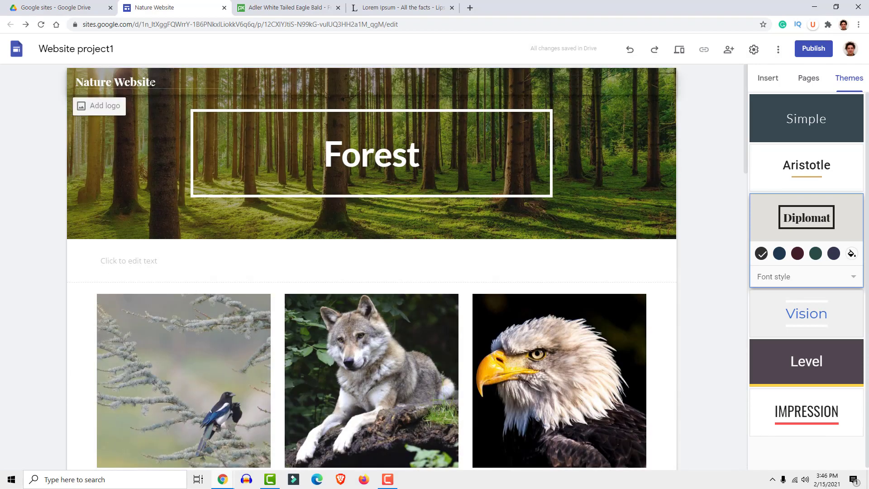
left_click(99, 105)
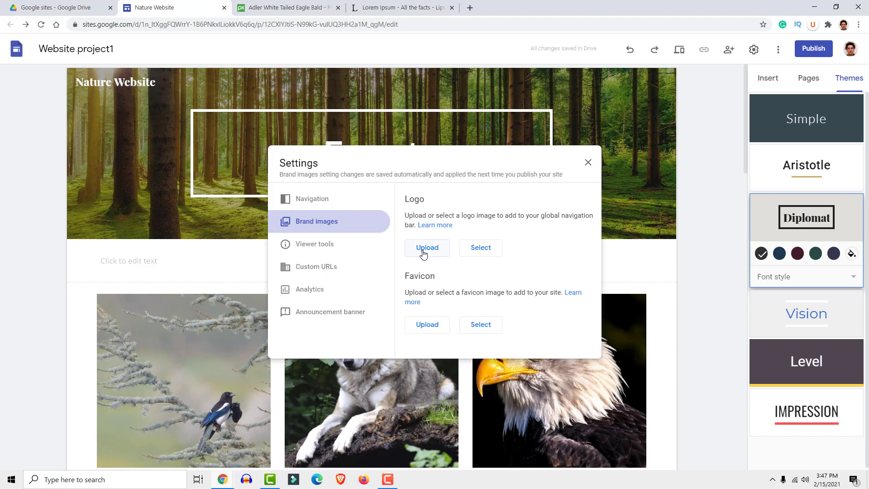
left_click(588, 163)
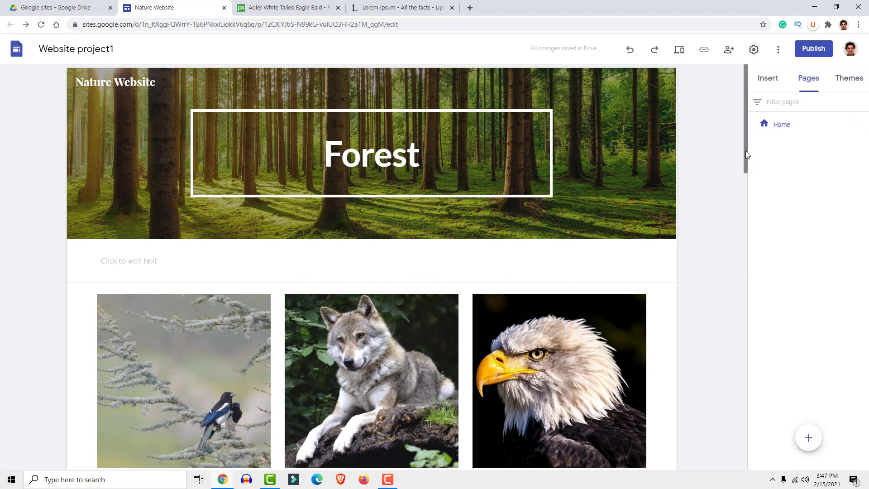
- Duplicate the Home page and name the copy "Page 2"
left_click(779, 83)
left_click(811, 82)
left_click(784, 128)
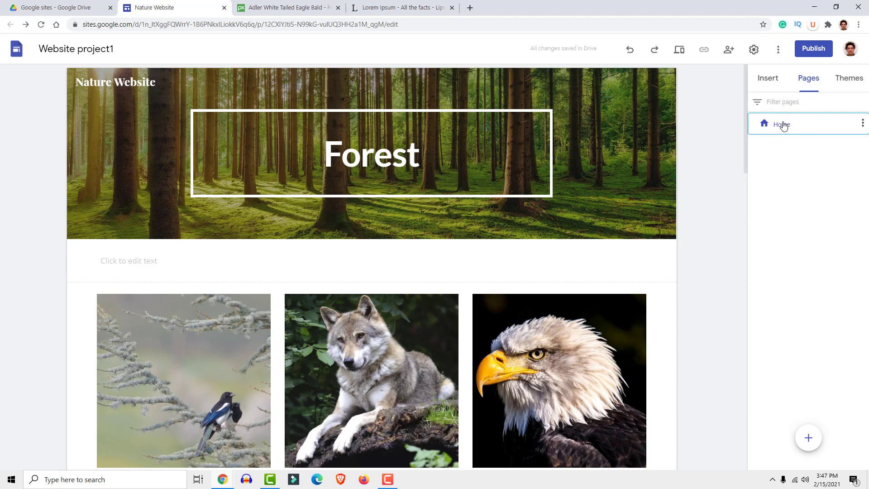
left_click(863, 125)
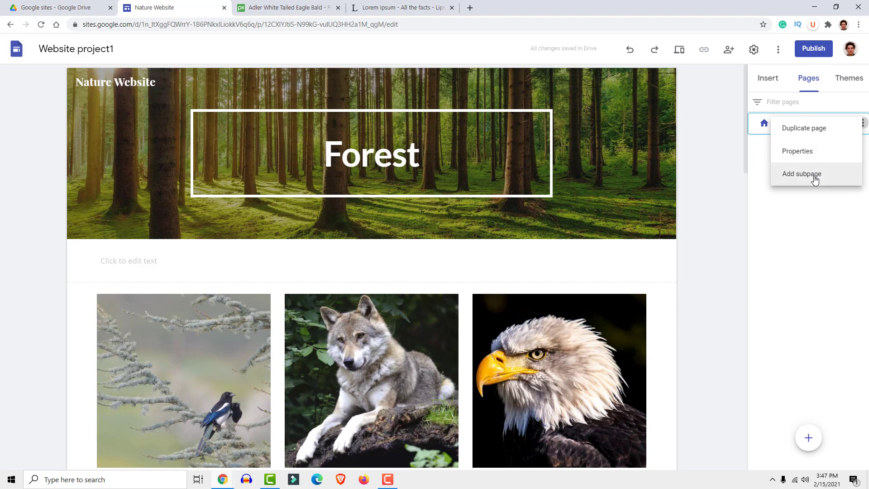
left_click(813, 129)
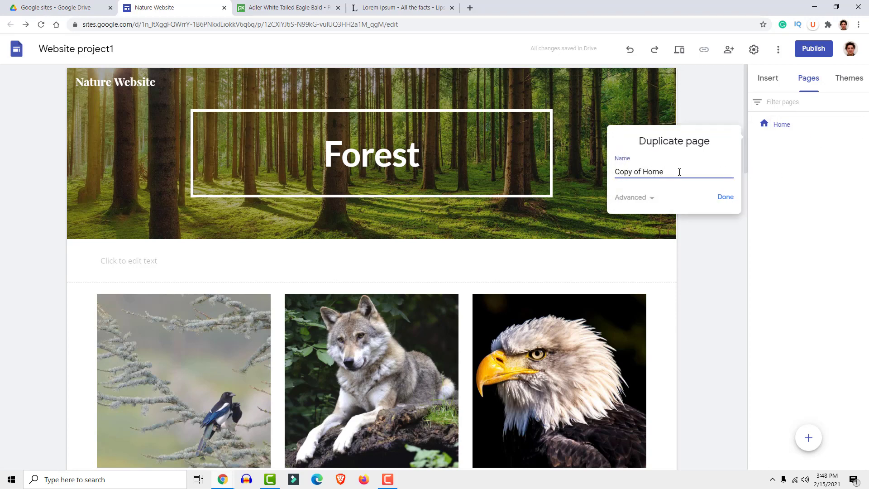
left_click_drag(679, 172, 581, 175)
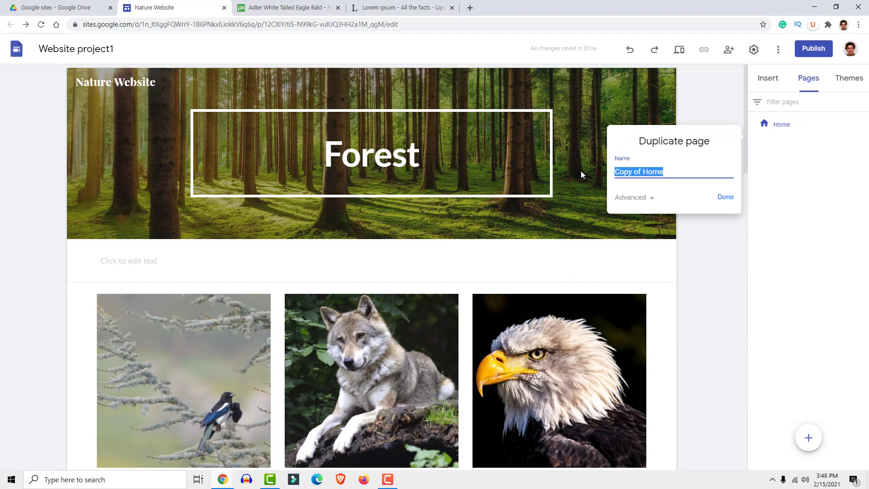
type("Page 2")
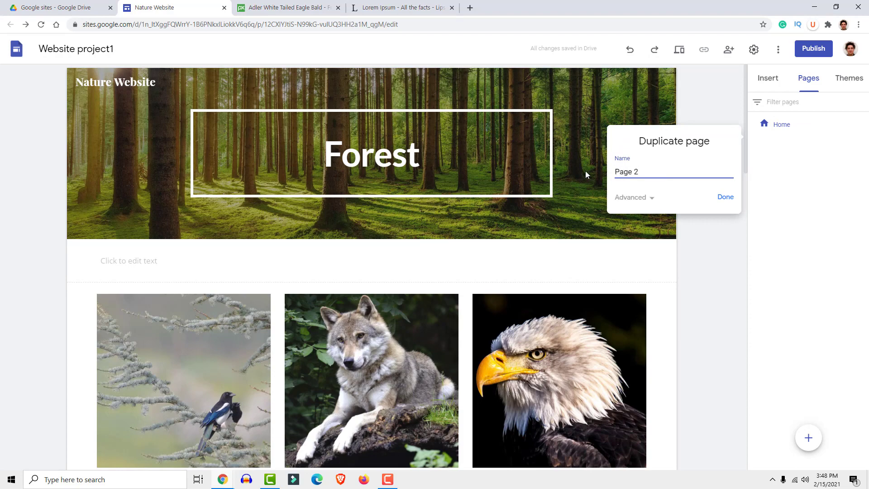
left_click(723, 198)
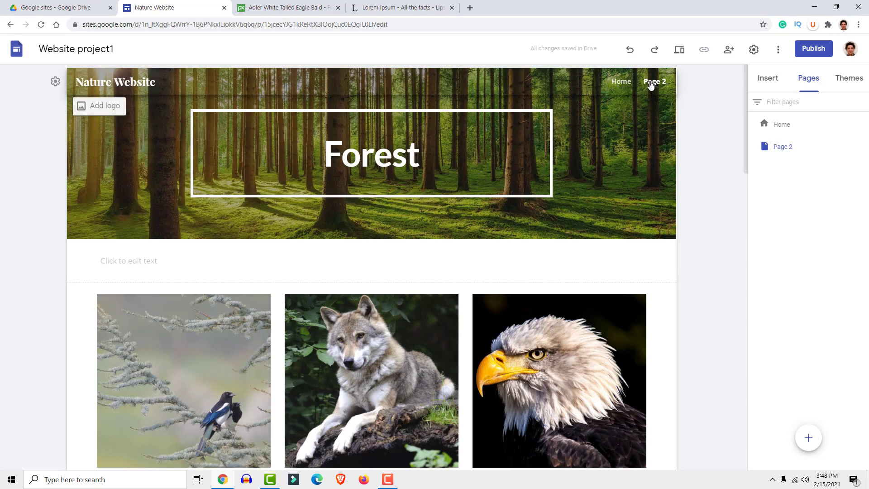
- Add a new page named "Page 3" to the site
mouse_move(835, 144)
left_click(863, 146)
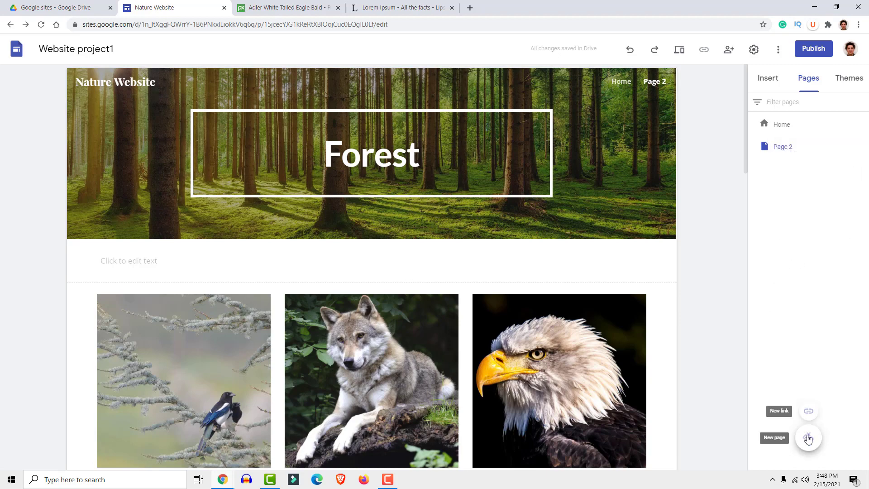
left_click(808, 438)
type("Page 3")
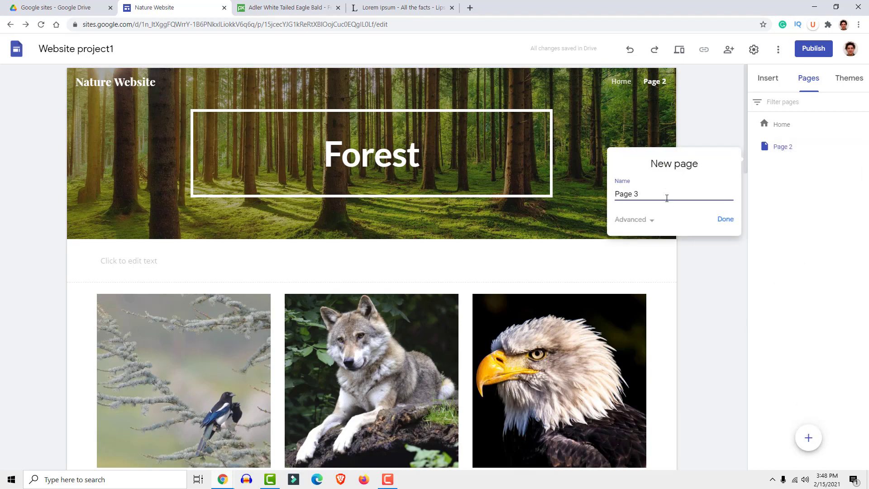
left_click(730, 221)
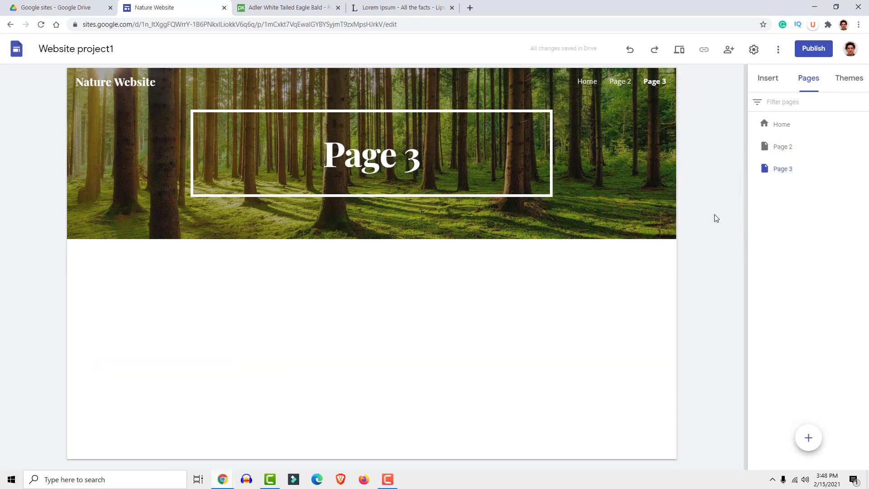
- Preview the site, check the Home, Page 2 and Page 3 pages through the navigation, and exit the preview
left_click(680, 50)
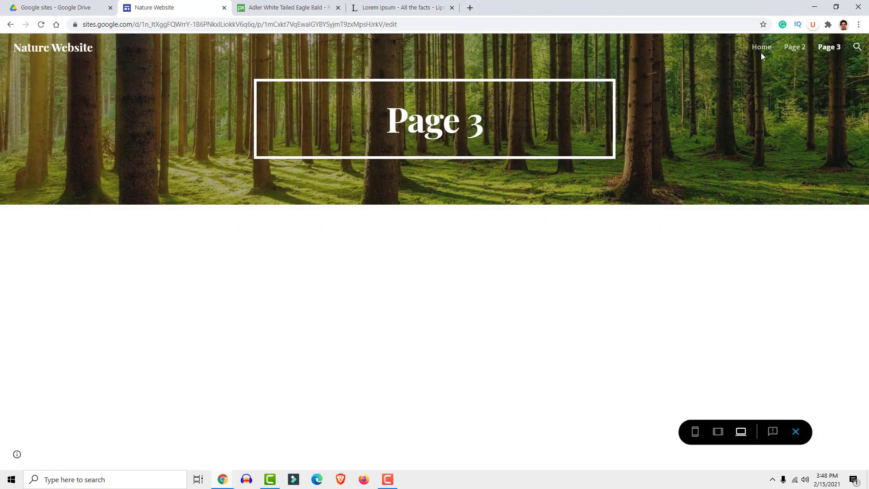
left_click(761, 49)
scroll(563, 210, "down", 5)
scroll(778, 54, "up", 5)
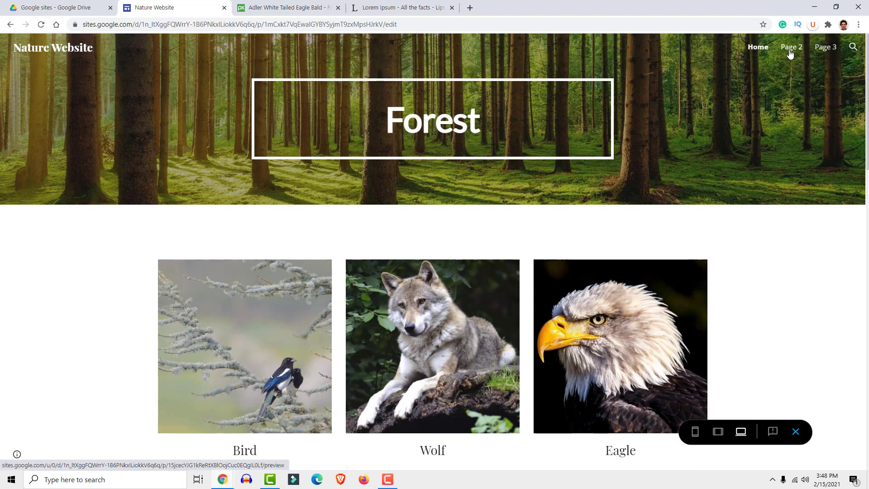
left_click(790, 49)
scroll(407, 266, "down", 5)
scroll(407, 266, "up", 5)
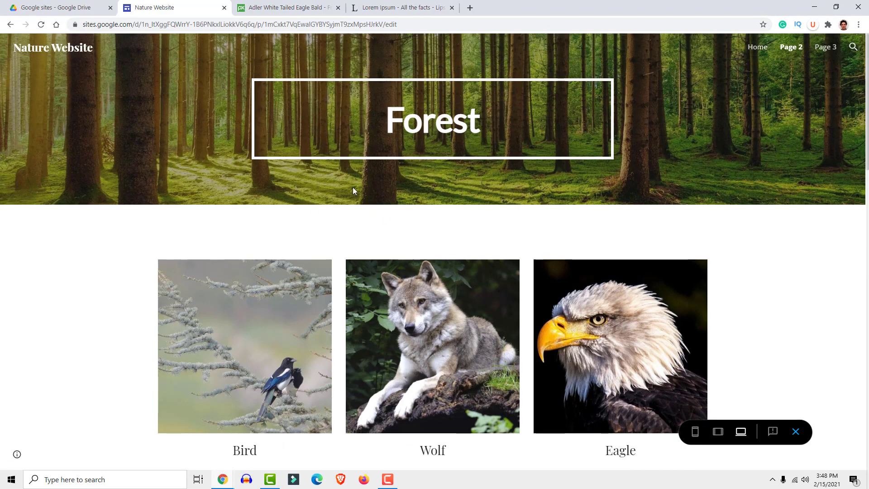
left_click(827, 51)
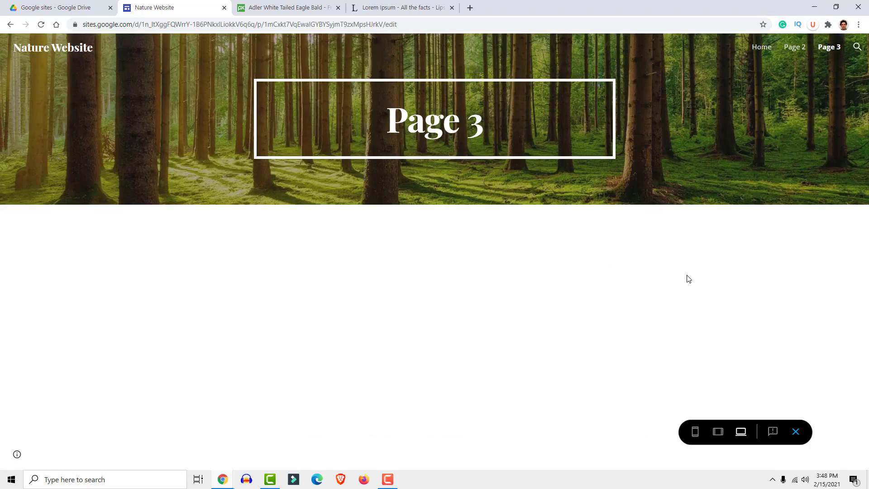
left_click(798, 437)
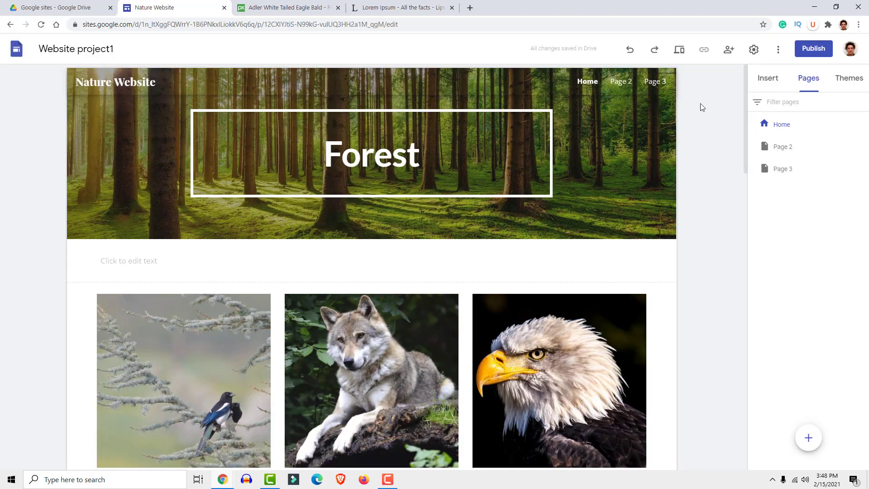
- Add a subpage named "Page 3 sub" under Page 3
left_click(656, 87)
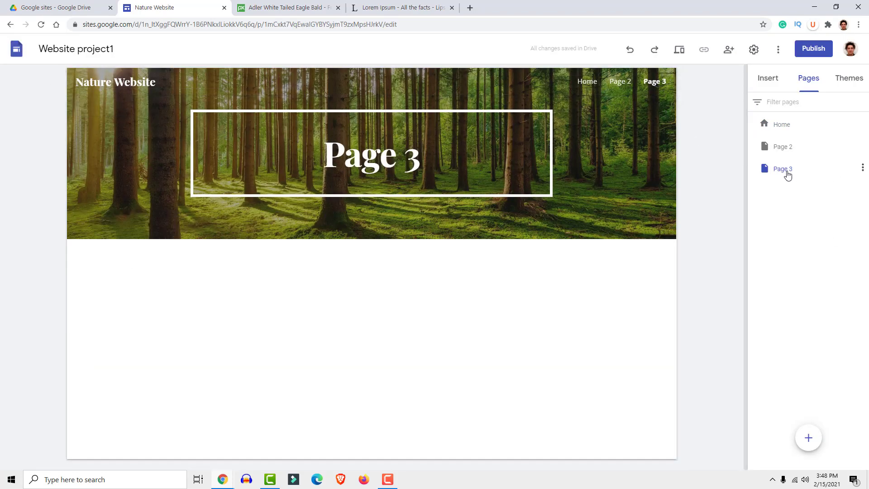
left_click(862, 171)
left_click(802, 244)
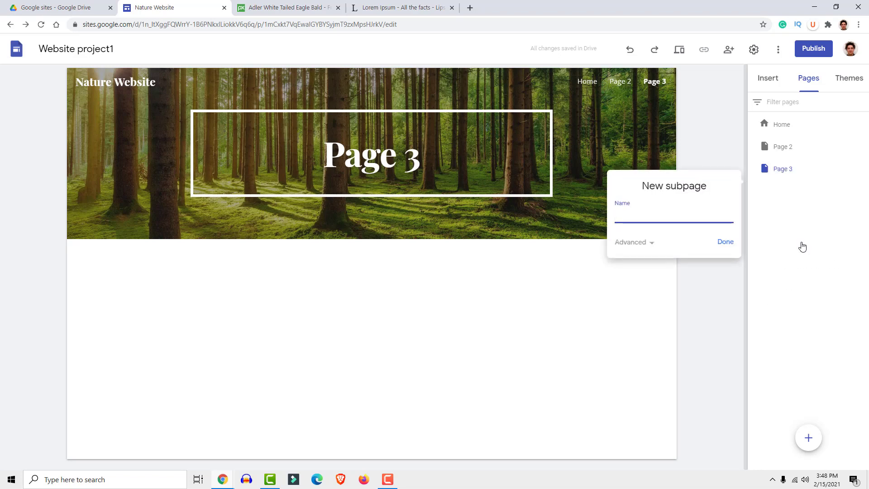
type("Page 3 sub")
left_click(726, 242)
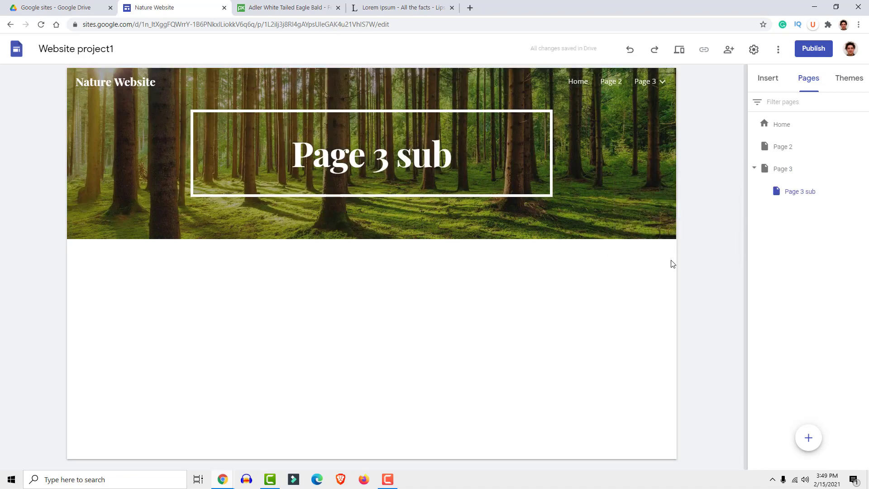
- Check the Page 3 navigation submenu in the editor and in the site preview, and exit the preview
mouse_move(662, 83)
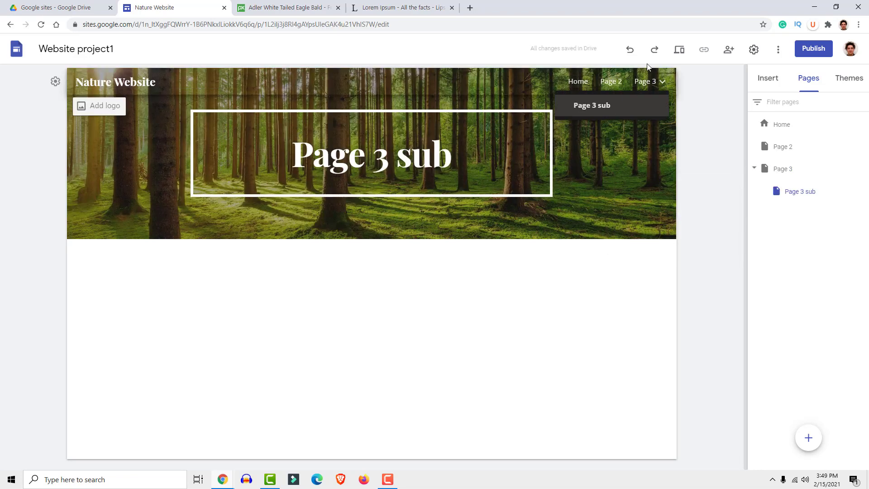
left_click(679, 51)
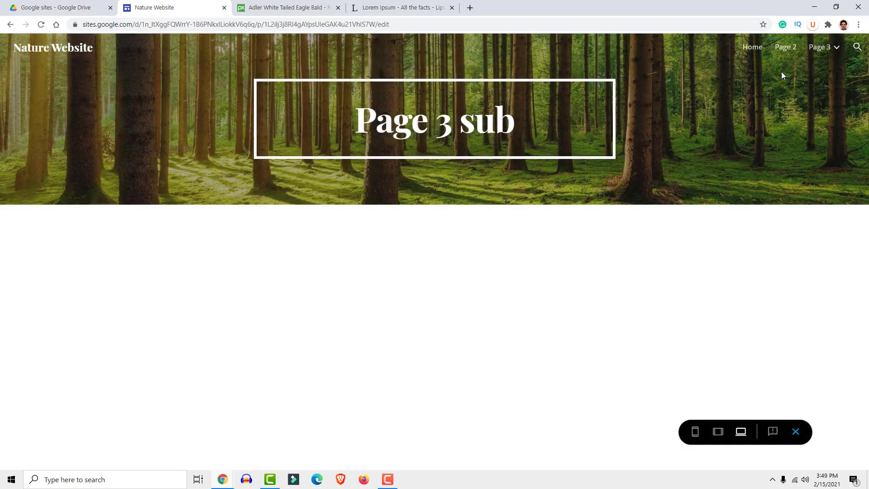
mouse_move(835, 51)
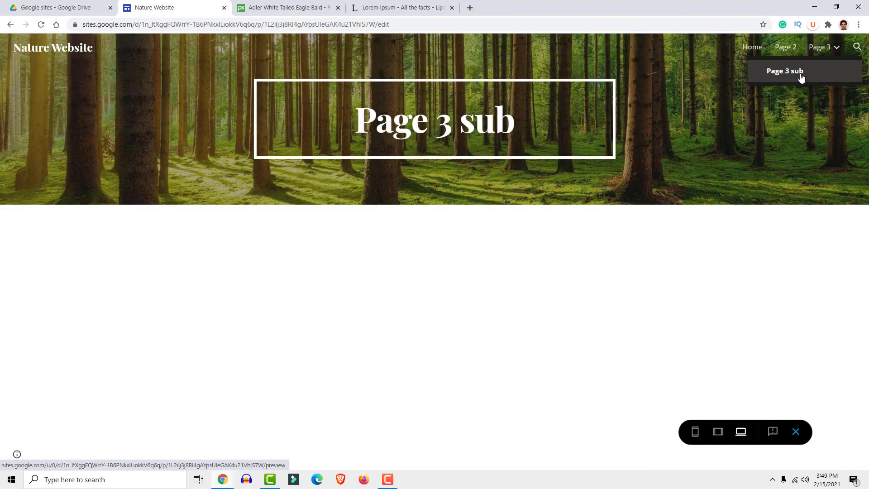
key("Escape")
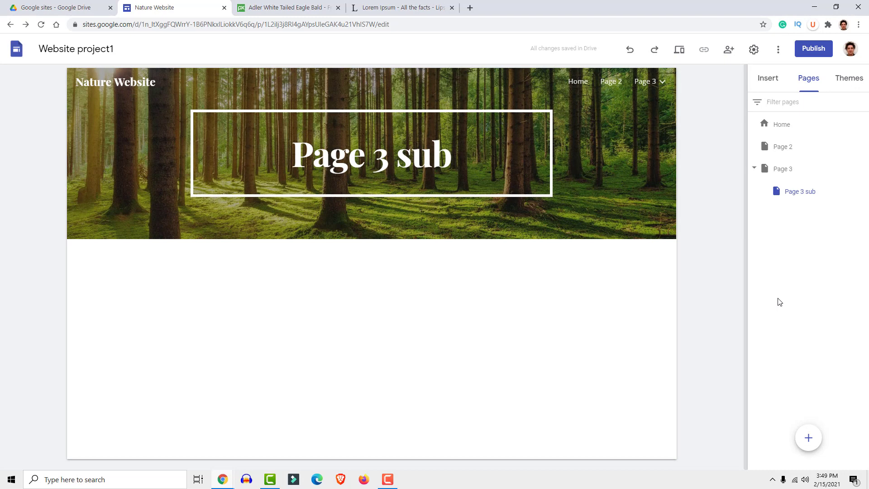
- Add a navigation link named "Link" that opens in a new tab
mouse_move(809, 438)
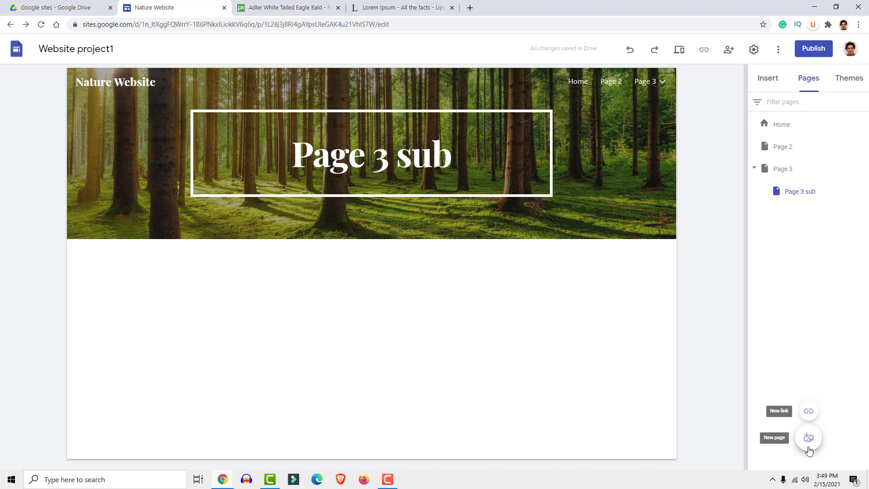
left_click(809, 412)
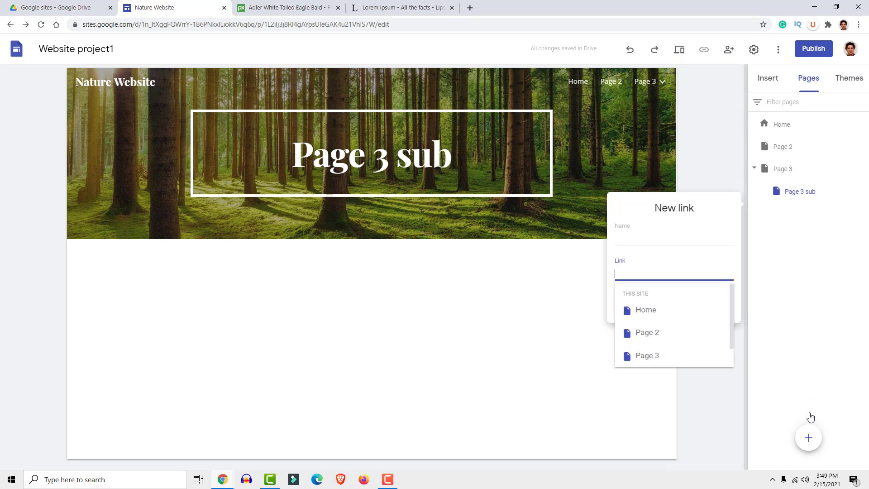
left_click(626, 237)
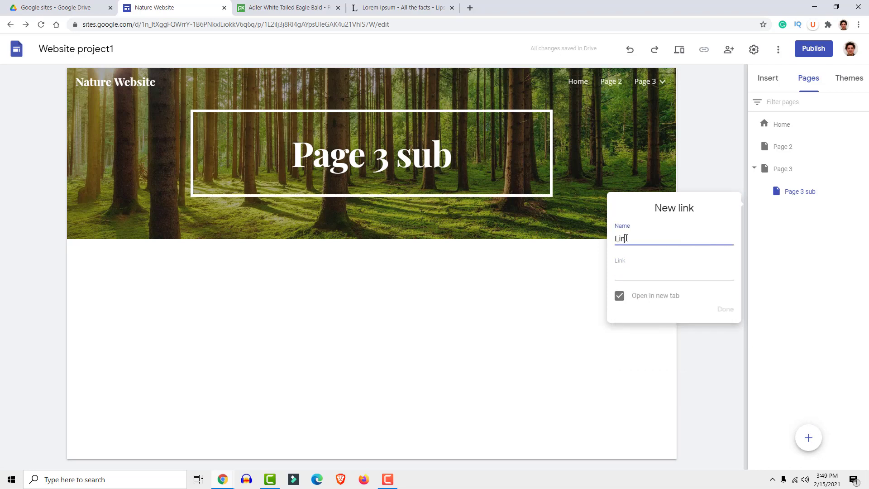
left_click(654, 271)
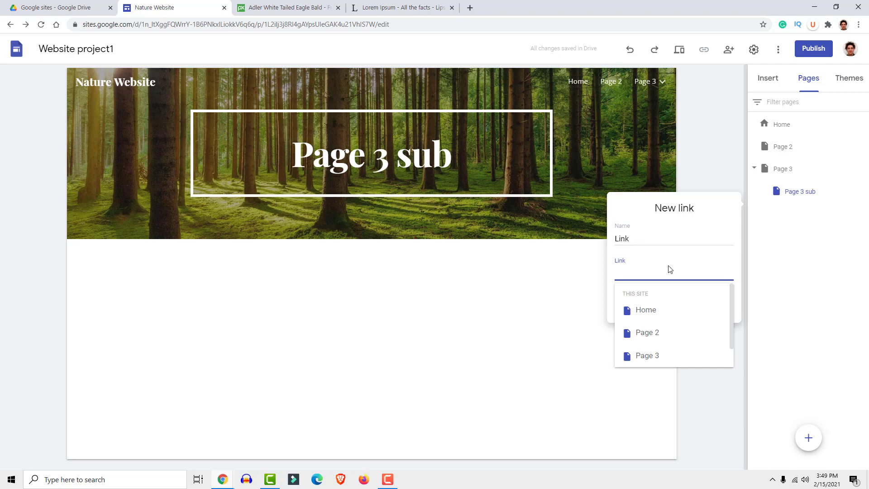
type("somw")
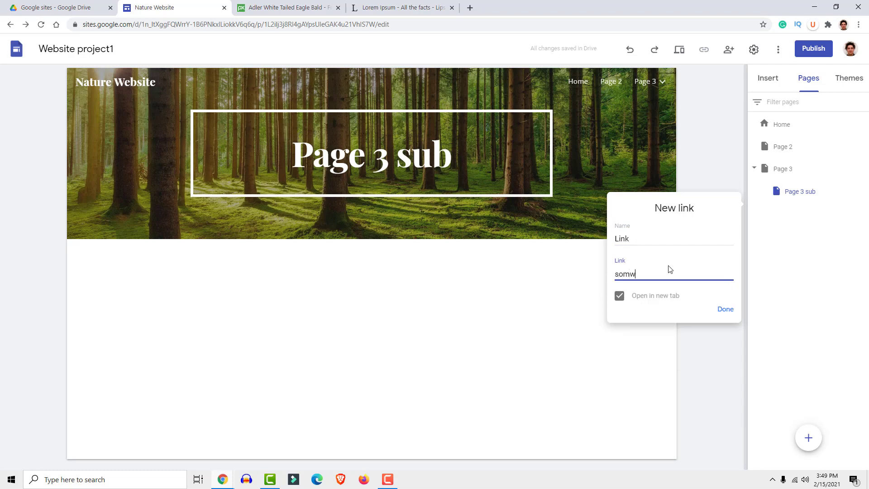
left_click(726, 309)
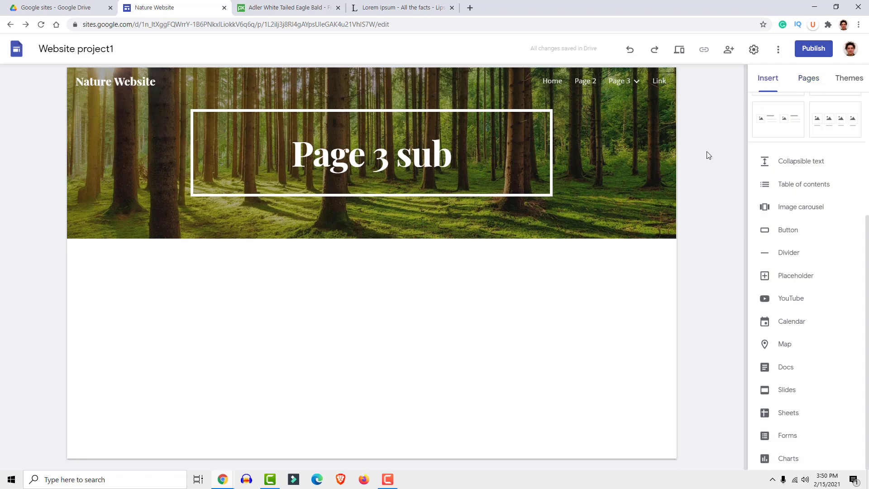
- View the options for sharing the site with people and groups
left_click(729, 50)
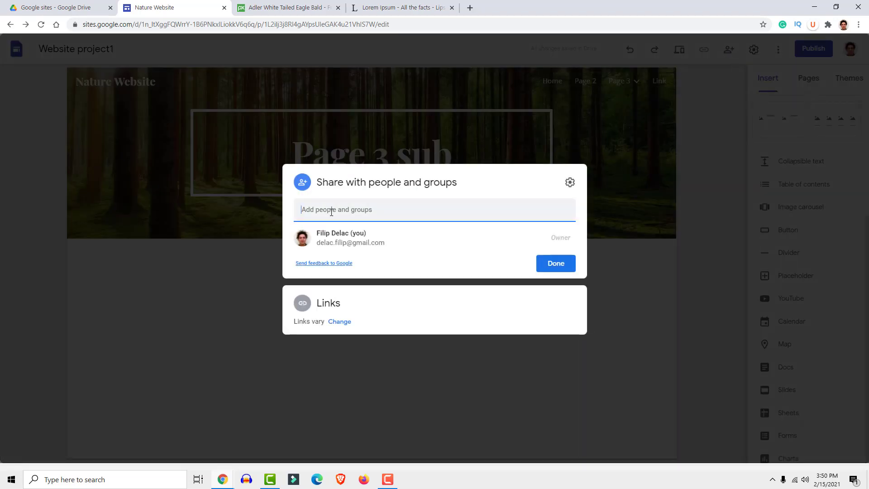
- Try the Side navigation mode and check the page menu it puts on the site
left_click(754, 51)
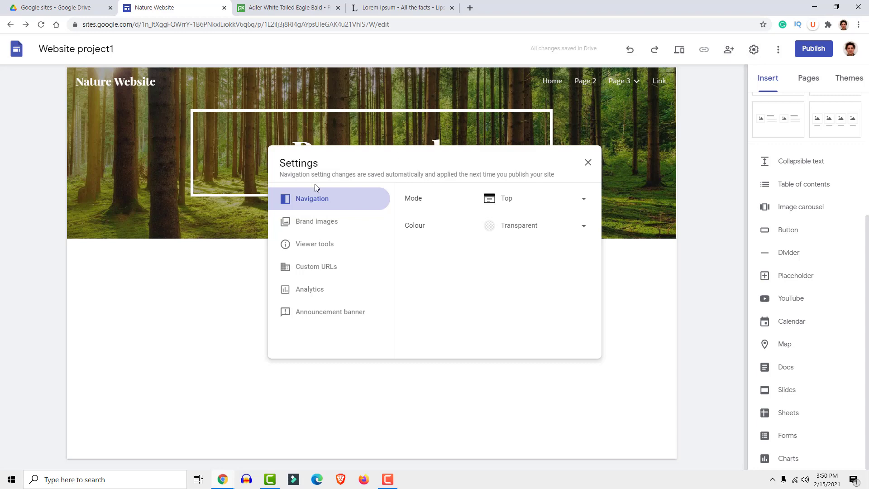
left_click(581, 200)
left_click(518, 221)
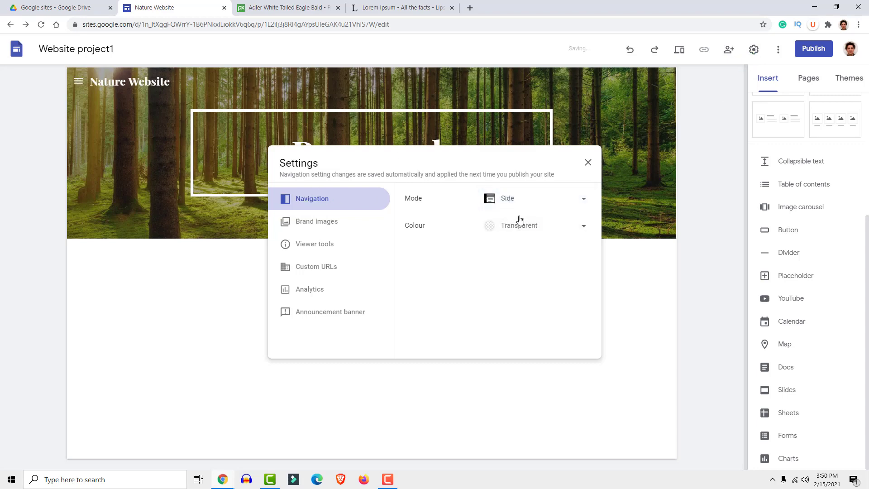
left_click(81, 82)
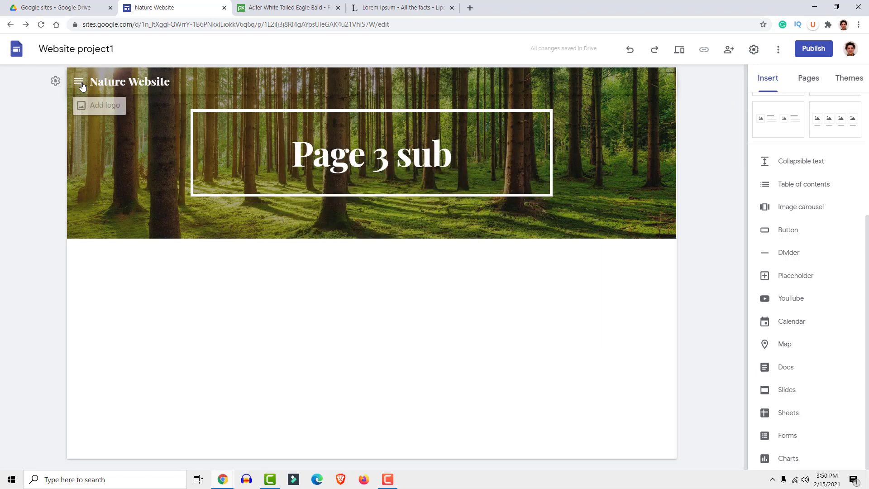
left_click(79, 81)
left_click(78, 82)
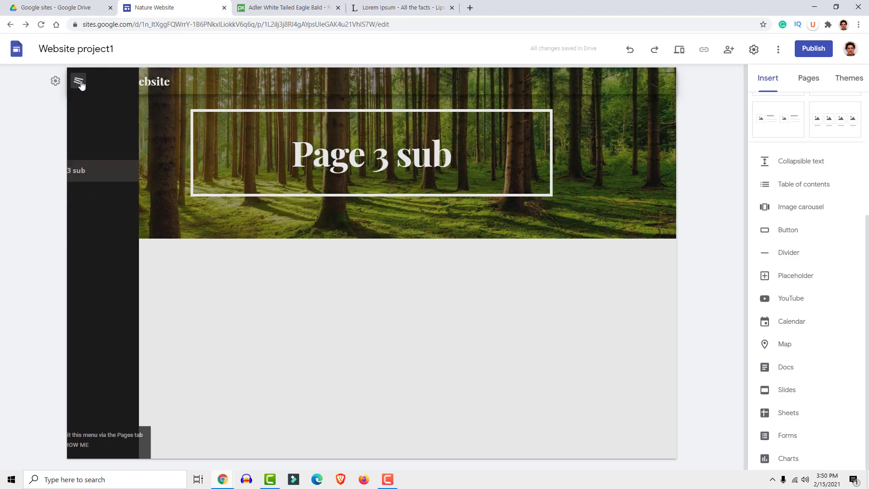
- Set the site's navigation mode back to Top and its colour to White
left_click(753, 49)
left_click(551, 199)
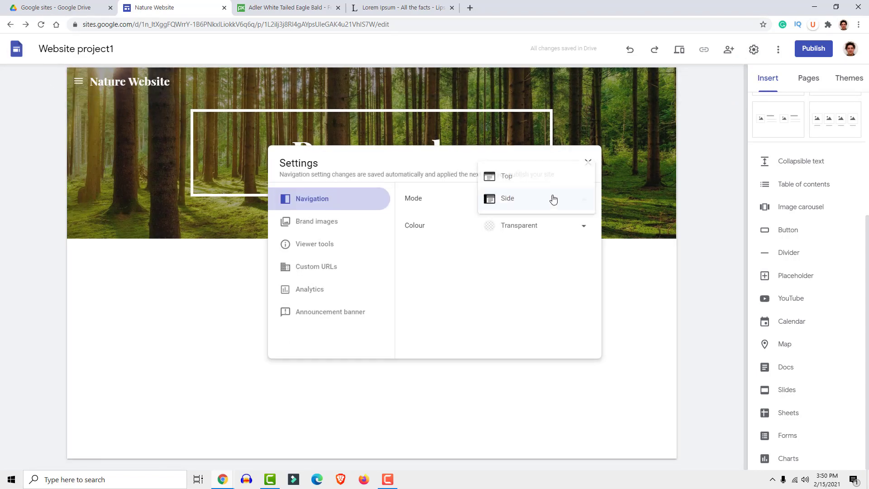
left_click(529, 177)
left_click(533, 230)
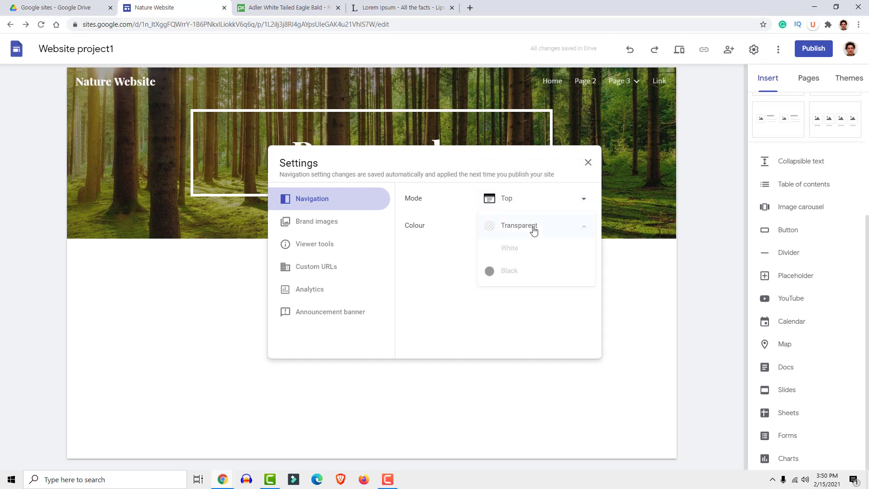
left_click(523, 247)
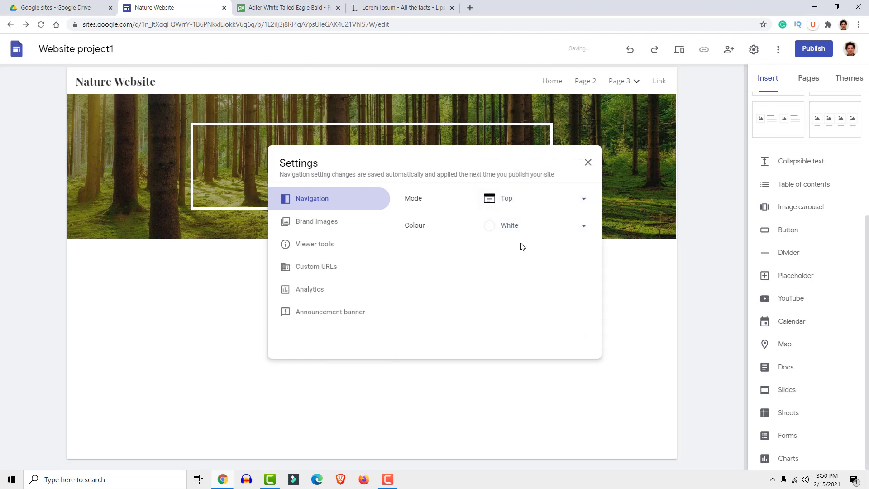
left_click(588, 162)
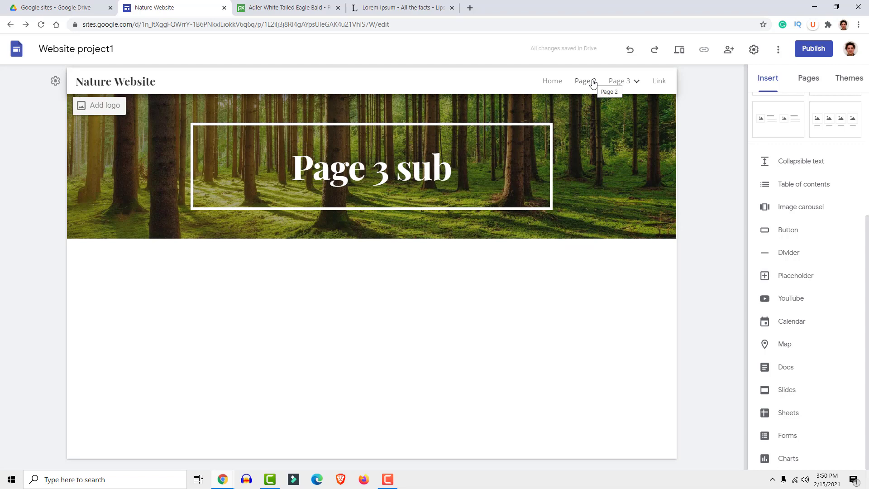
- Review the site's settings for brand images, viewer tools, custom URLs, analytics and the announcement banner
left_click(753, 51)
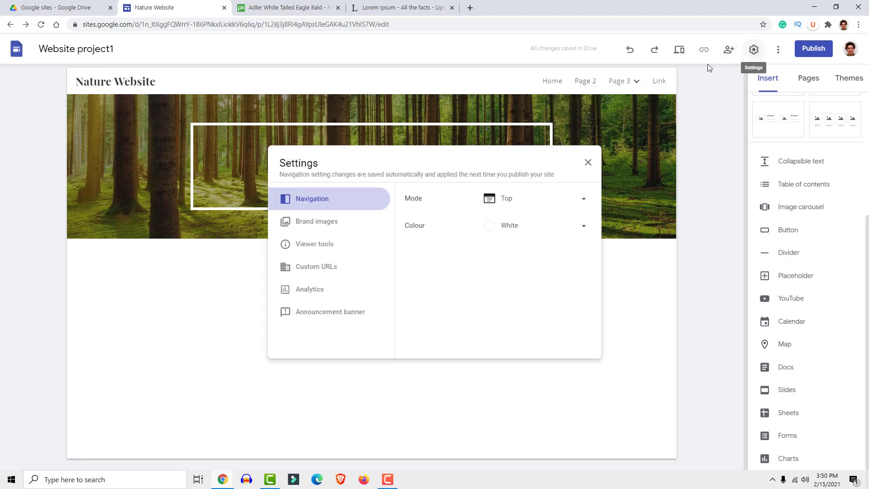
left_click(334, 226)
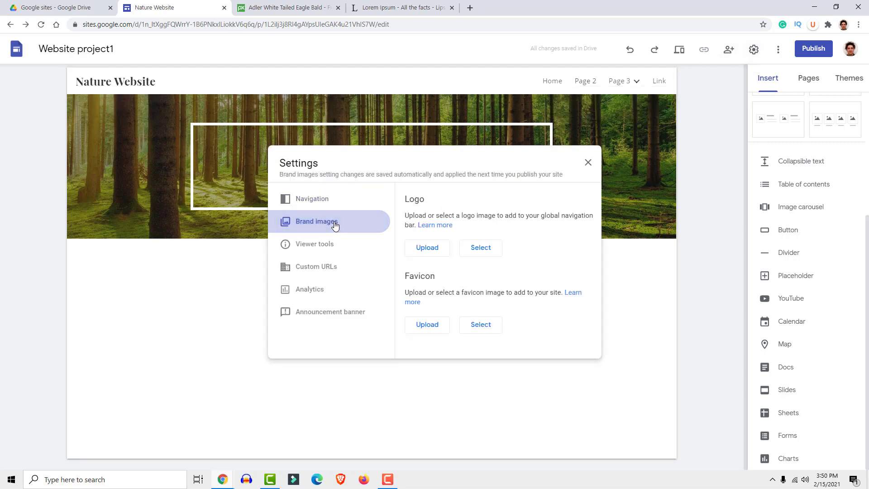
left_click(334, 252)
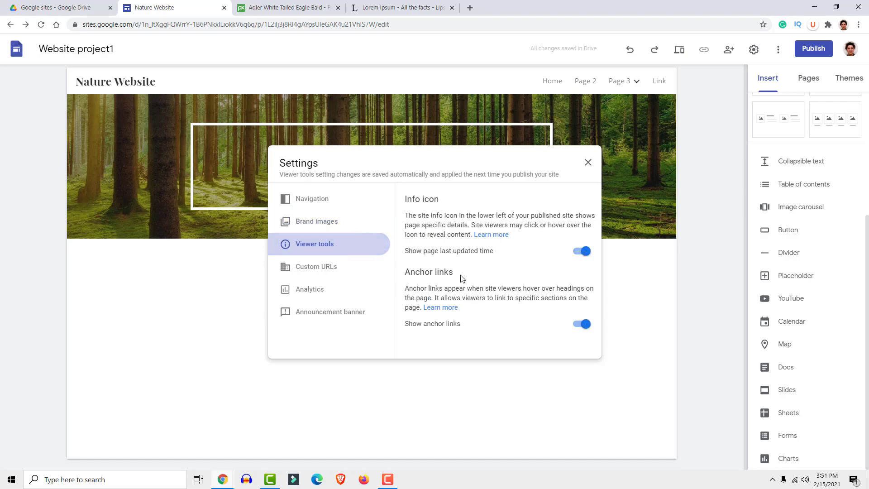
left_click(318, 271)
left_click(417, 240)
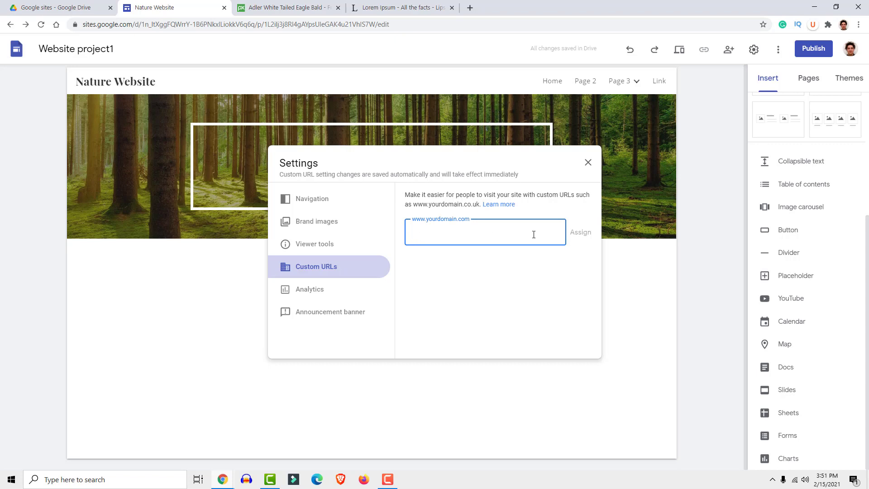
left_click(312, 292)
left_click(326, 312)
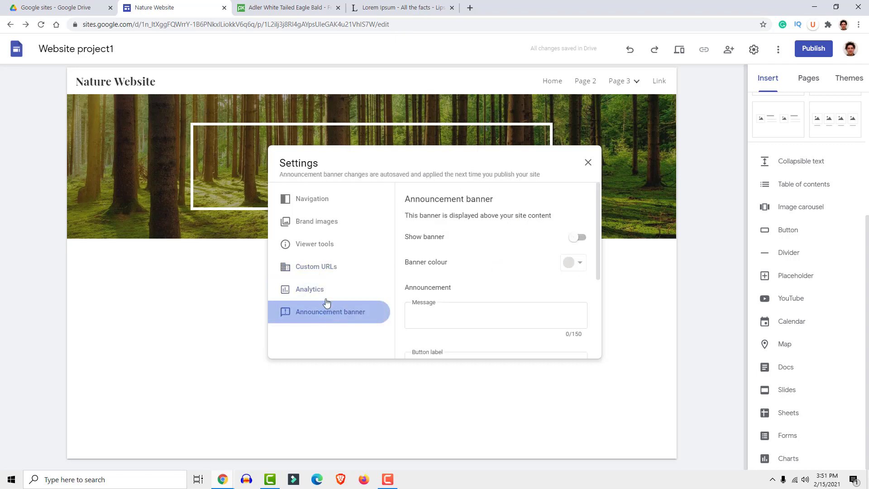
- Review the announcement banner's message, button label, link and visibility options, and close the site settings
scroll(432, 225, "down", 2)
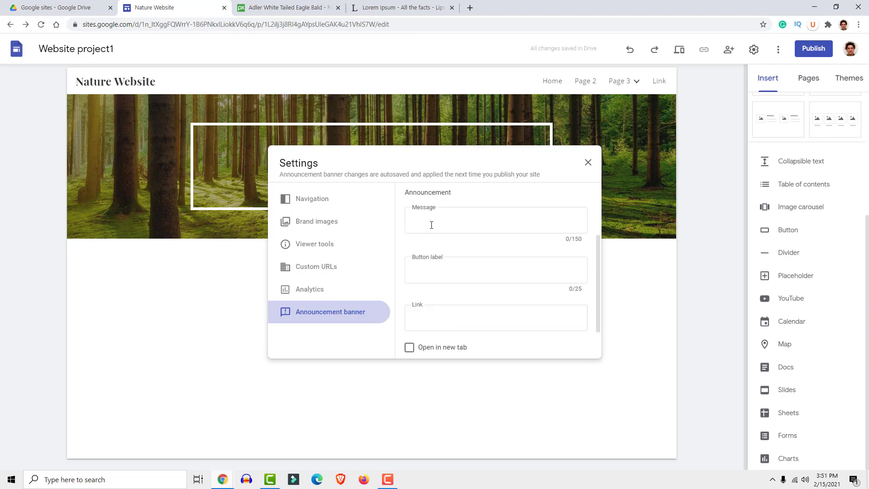
scroll(453, 262, "down", 1)
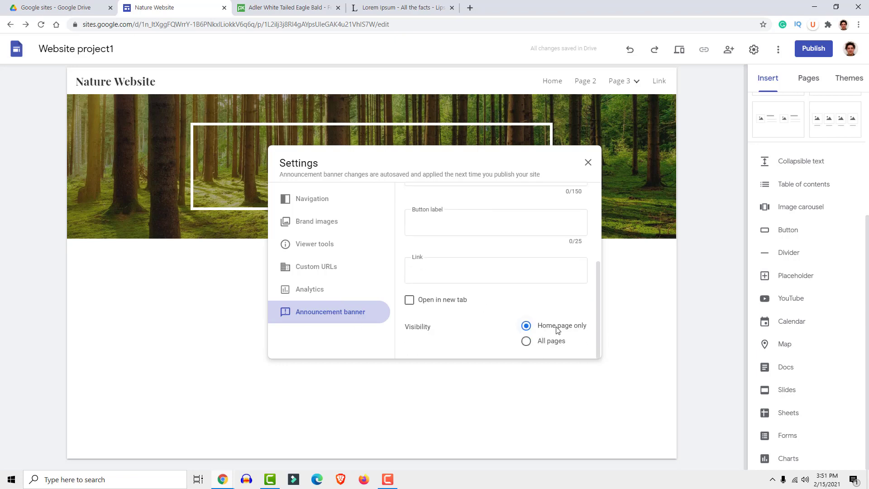
left_click(589, 162)
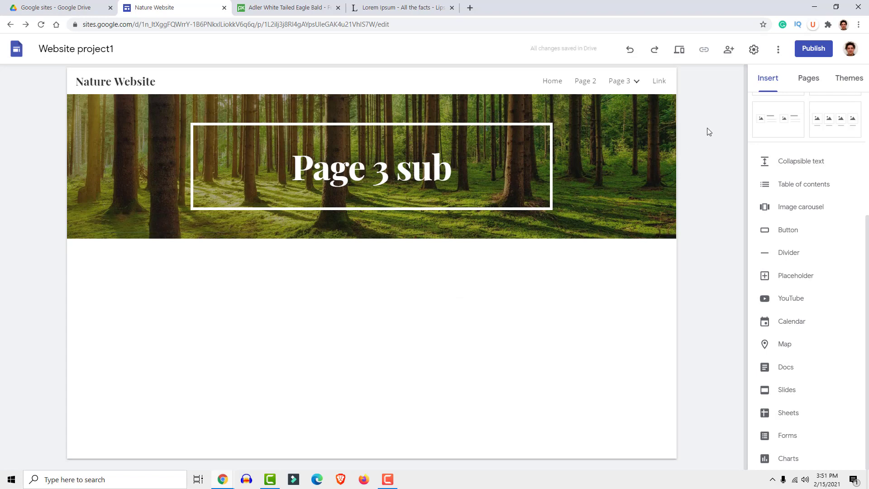
- View the site's additional options such as version history and duplication, and find the Website project1 file in Google Drive
left_click(778, 50)
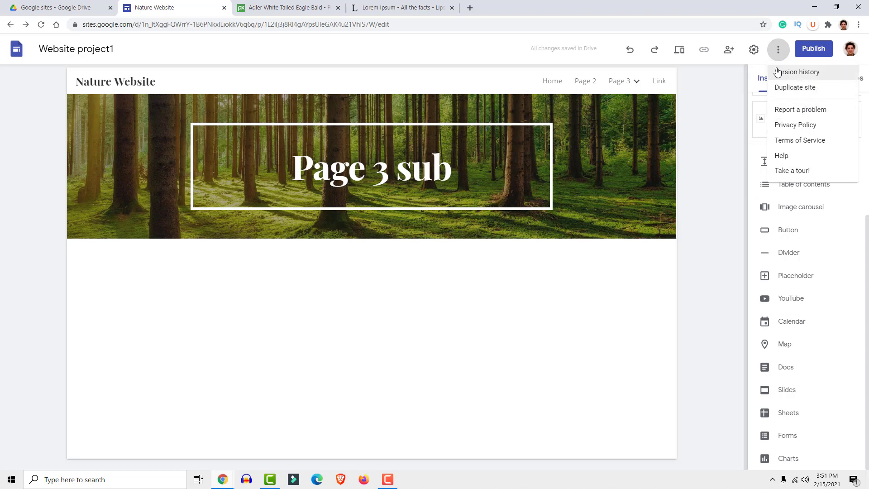
left_click(777, 53)
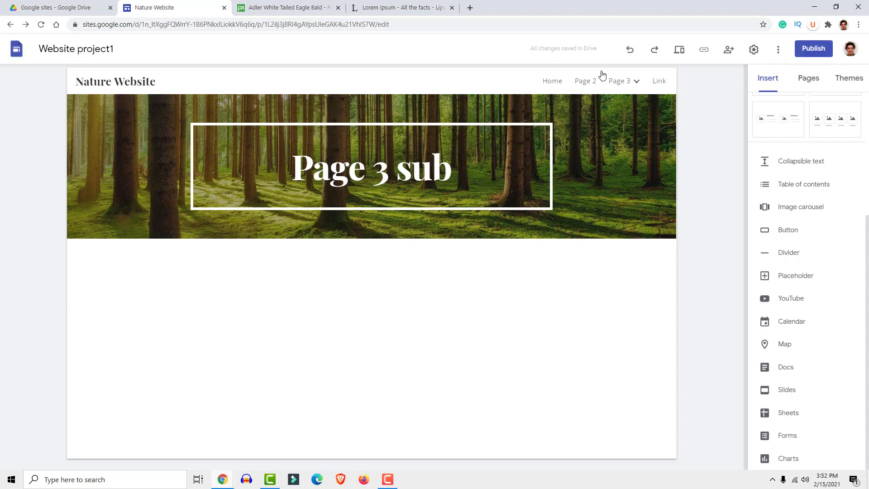
left_click(88, 6)
left_click(159, 123)
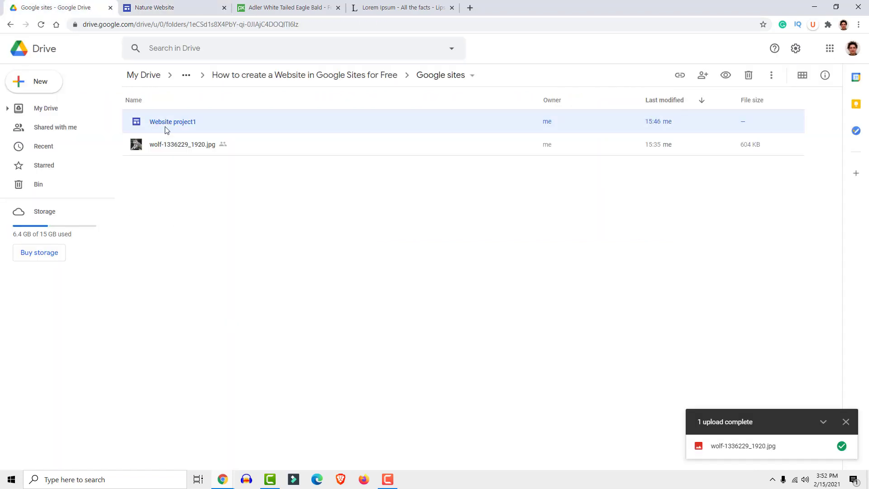
left_click(238, 201)
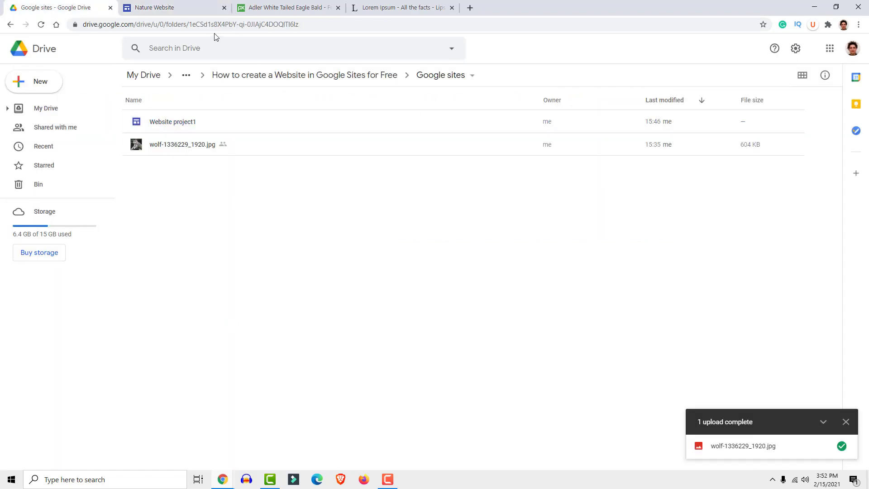
- Return to the site editor and publish the site to the web with the address naturewebsite
left_click(172, 6)
left_click(815, 51)
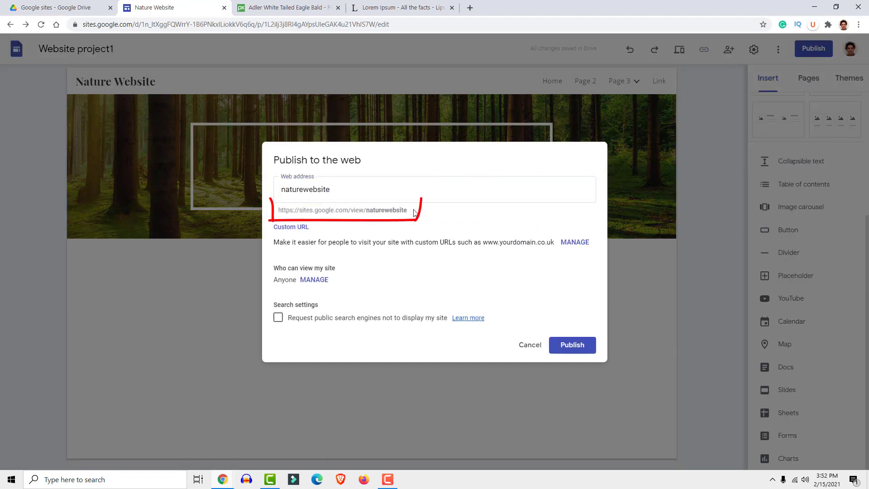
left_click(573, 354)
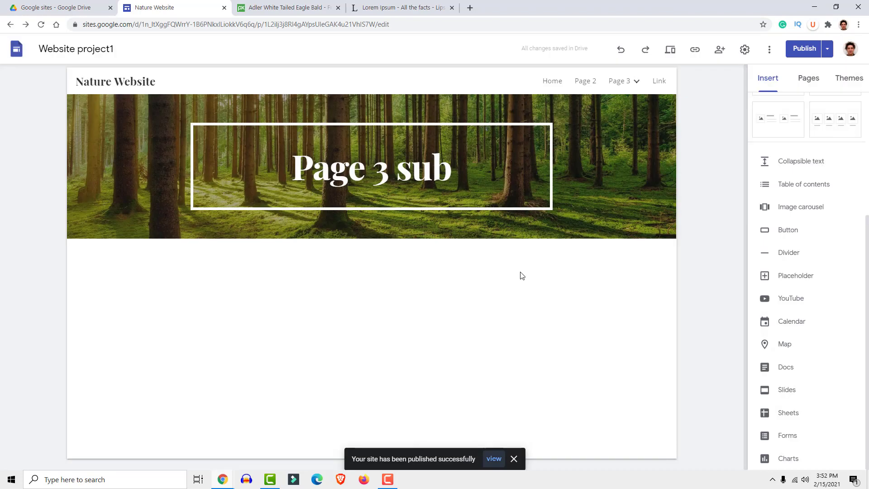
- View the published site, look through its Home page from header to video, and return to the site editor
left_click(495, 460)
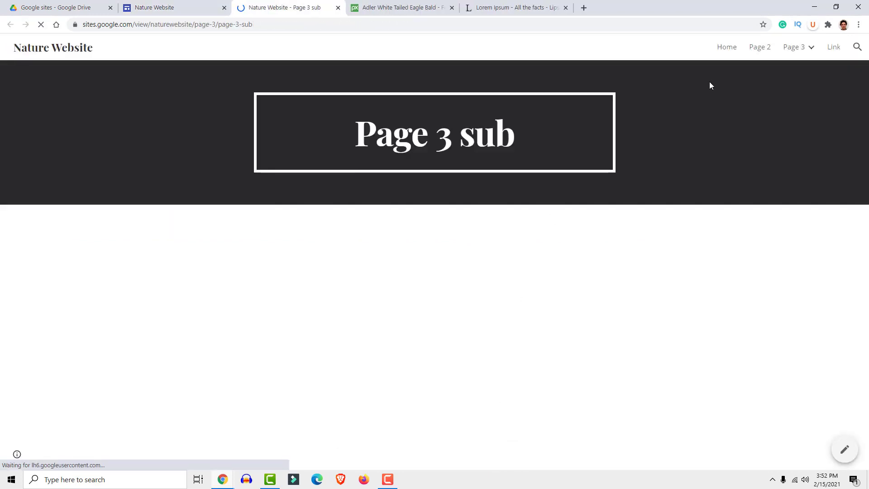
left_click(729, 48)
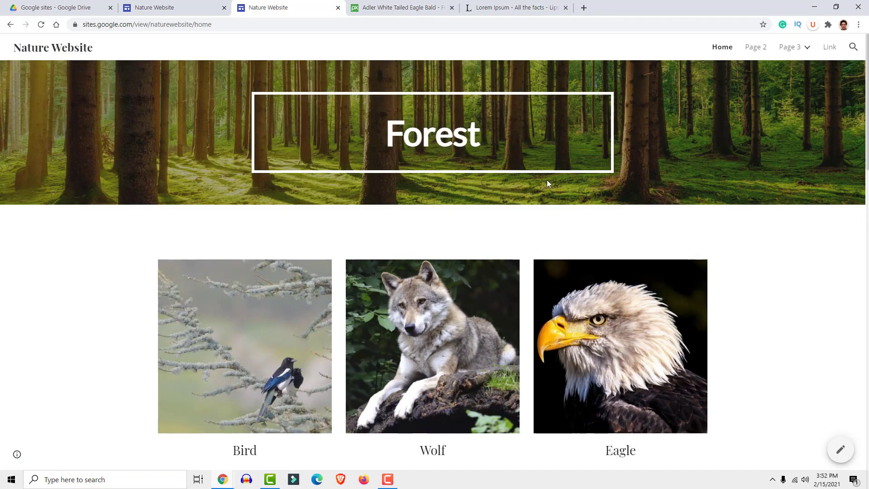
scroll(548, 181, "down", 20)
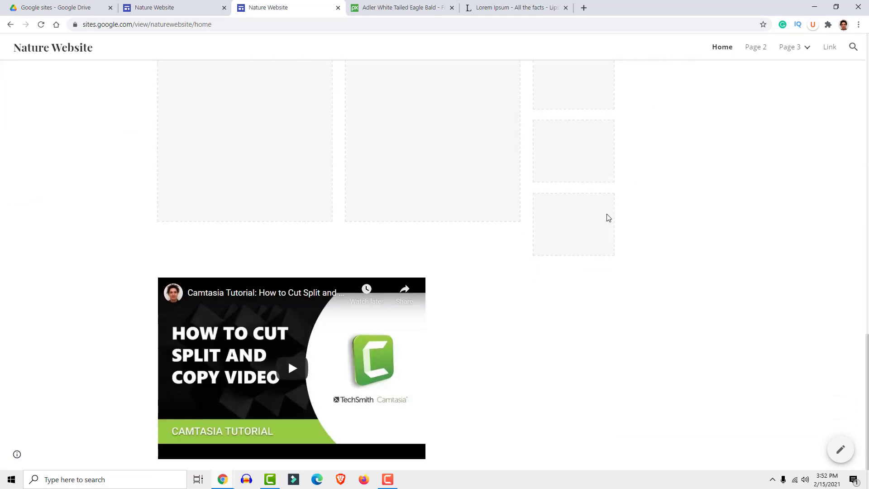
scroll(609, 218, "up", 20)
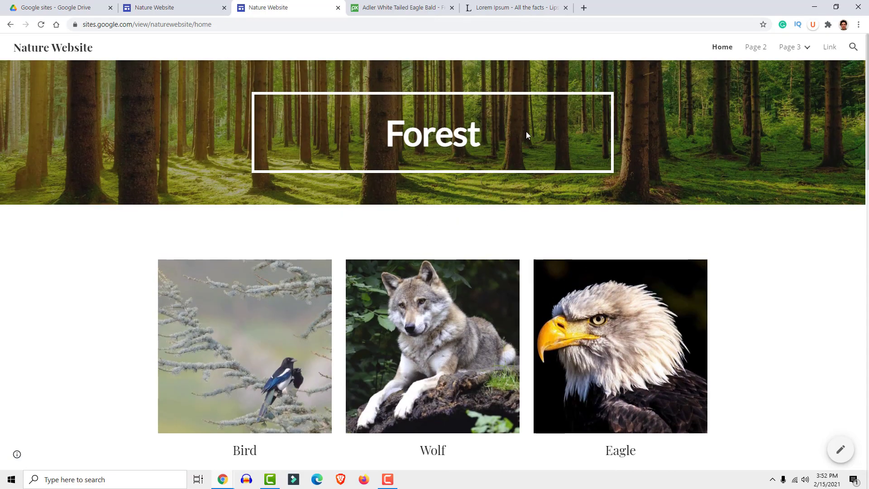
key("ctrl+shift+Tab")
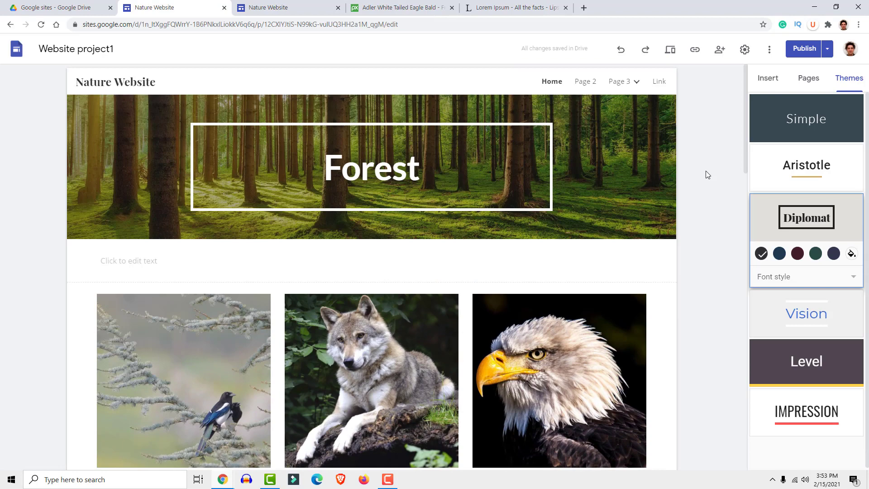